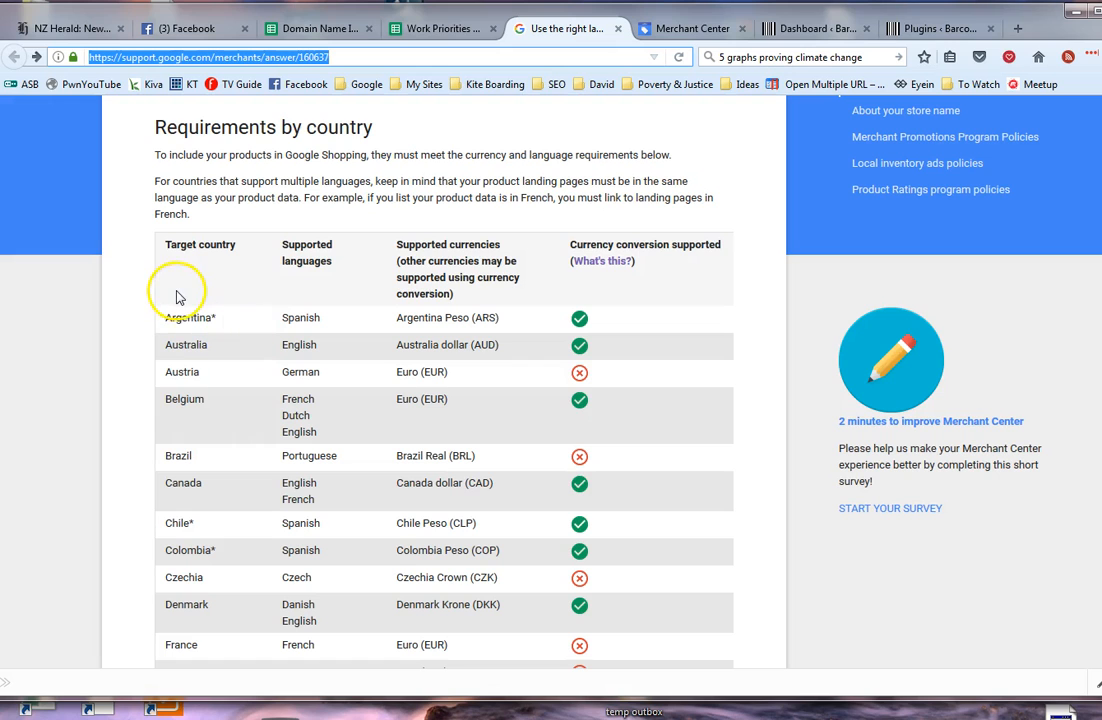
Step: Review the supported languages, currencies and currency conversion for each target country in the Requirements by country table
scroll(150, 305, "down", 3)
scroll(120, 315, "up", 1)
scroll(113, 318, "down", 4)
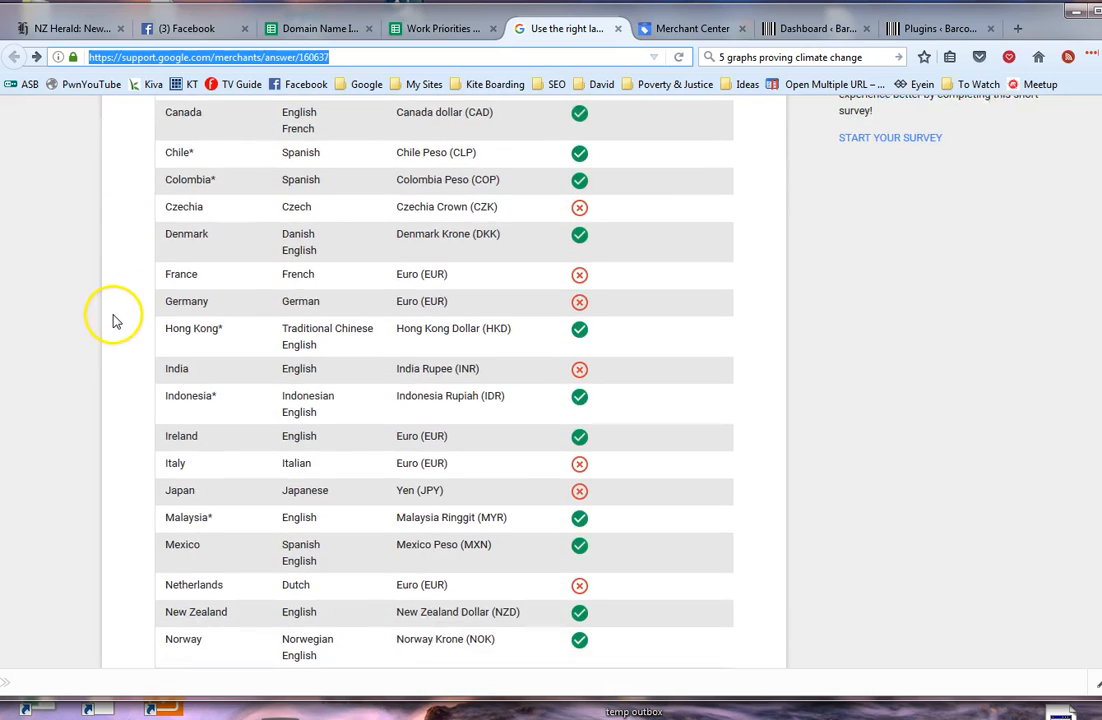
scroll(113, 320, "down", 7)
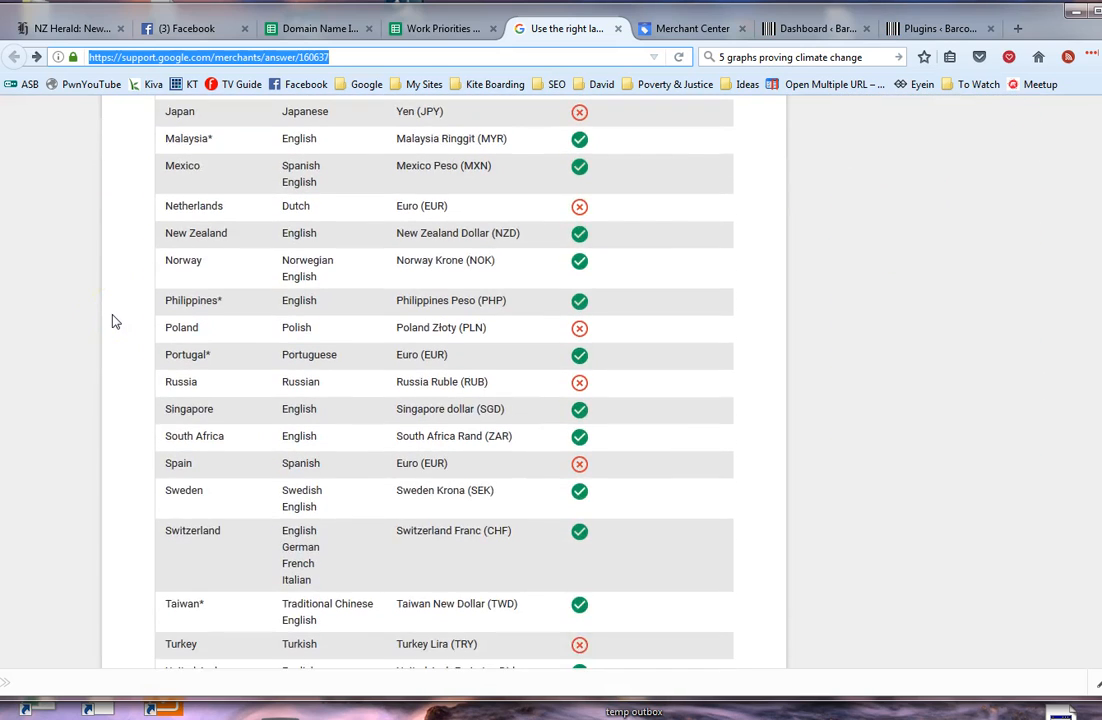
scroll(113, 320, "up", 13)
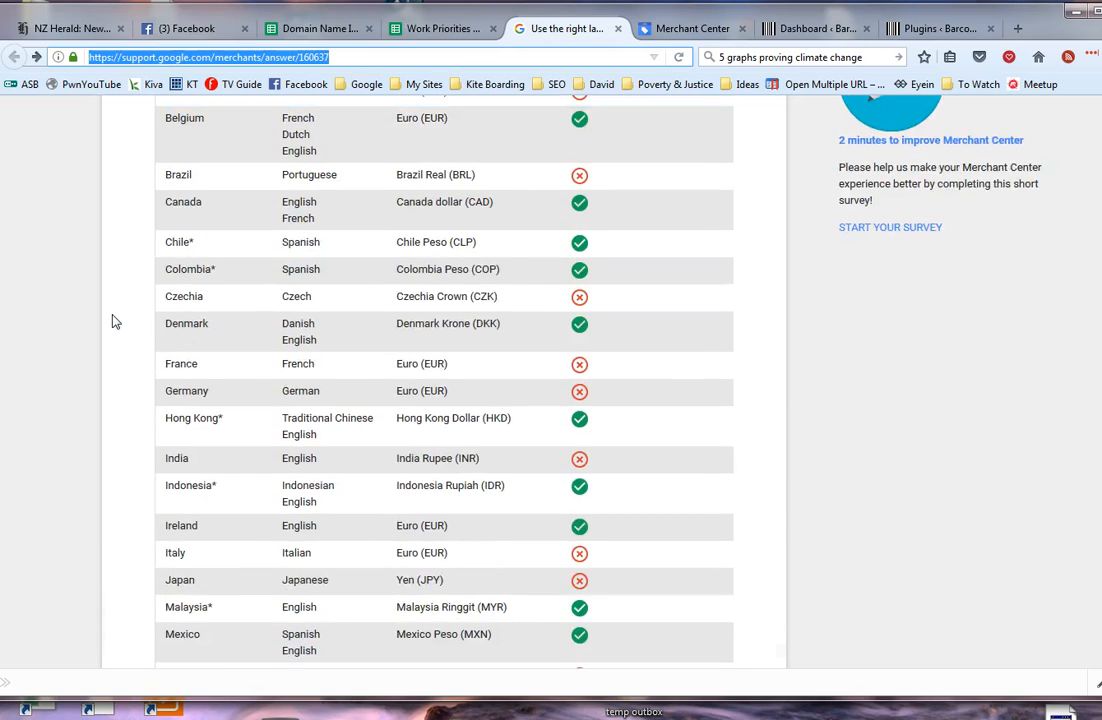
scroll(113, 320, "down", 2)
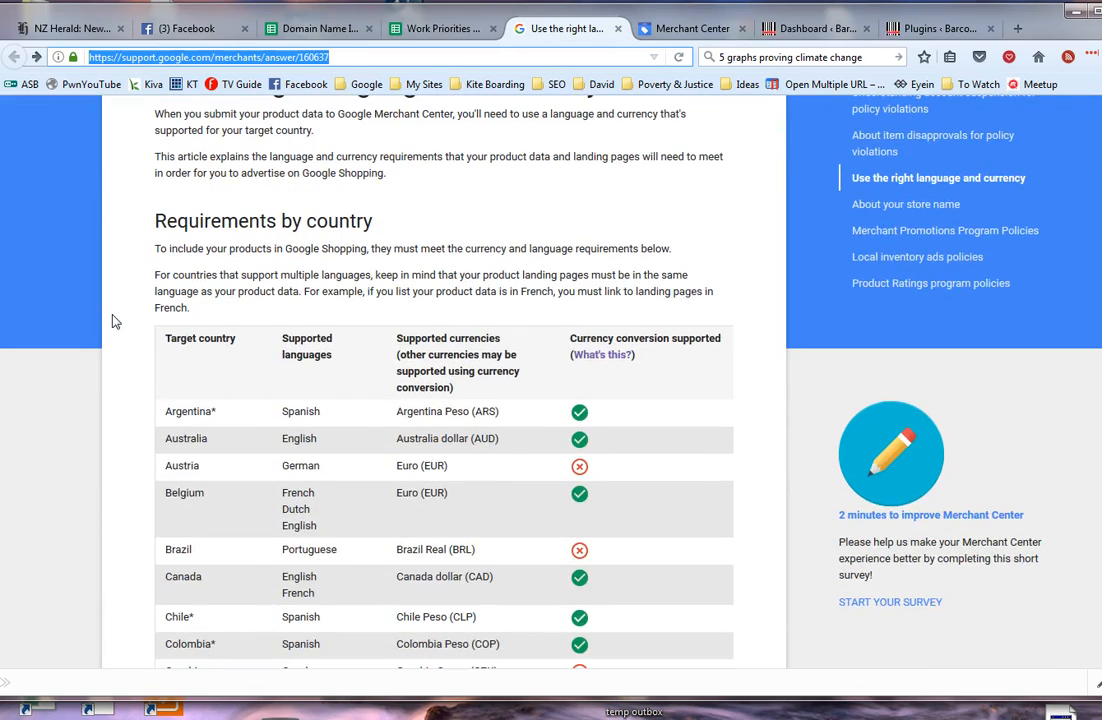
scroll(113, 320, "up", 2)
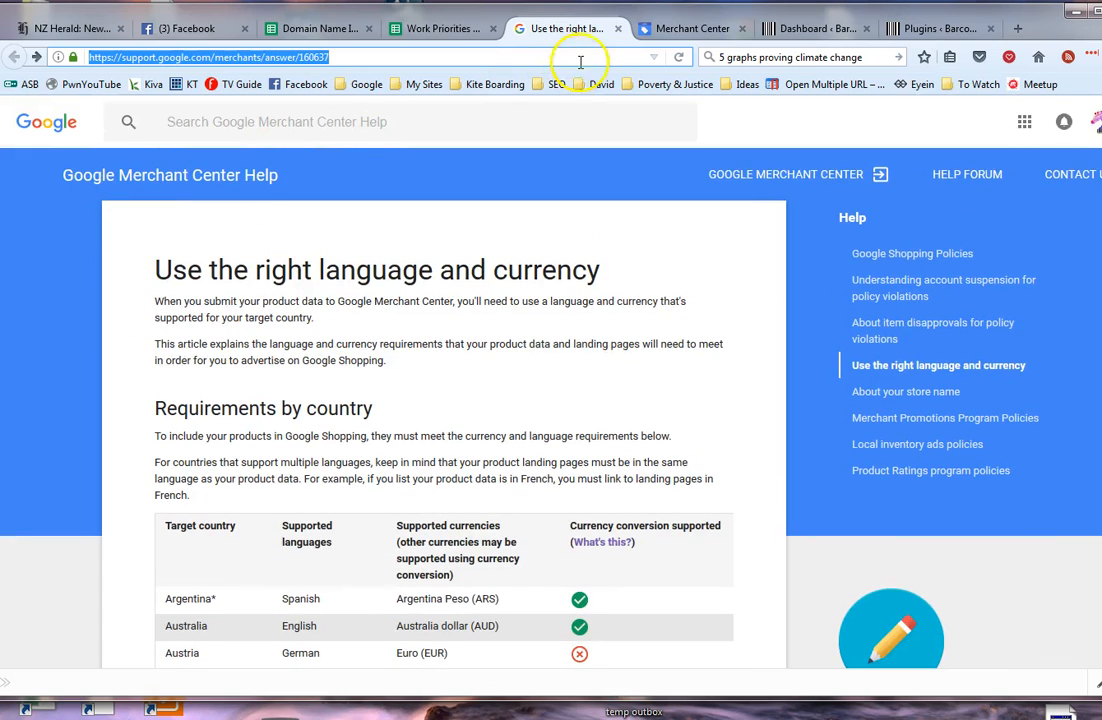
Step: Switch to Google Merchant Center's list of all accounts and view the available account settings options
left_click(691, 28)
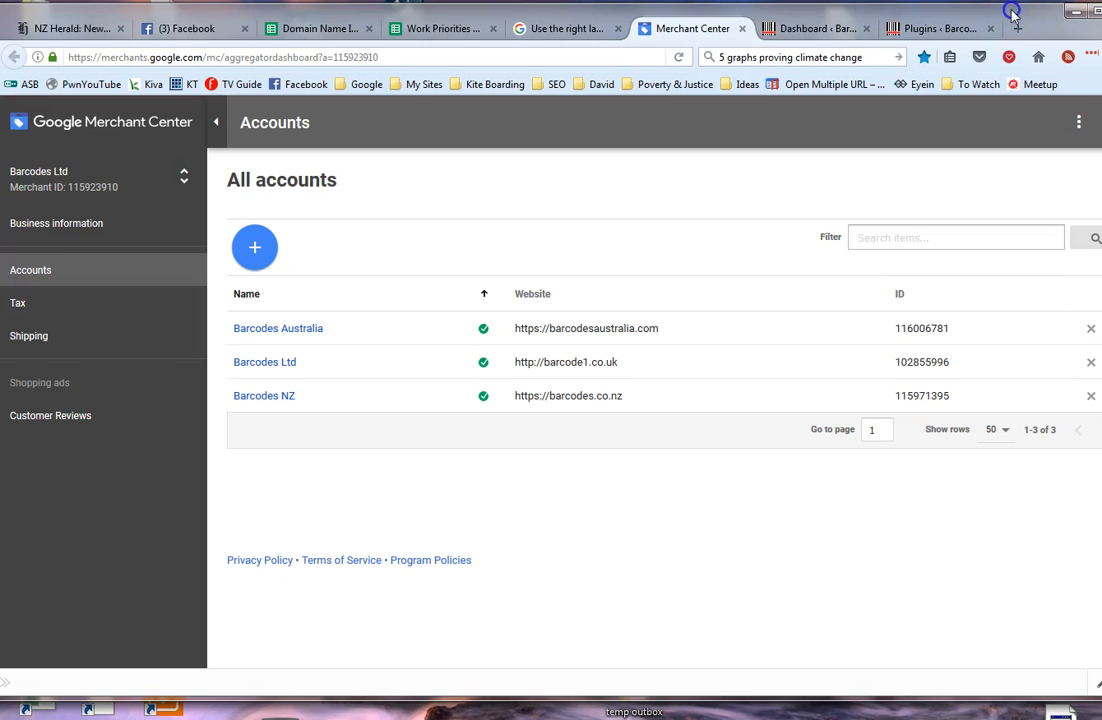
left_click_drag(1012, 12, 957, 12)
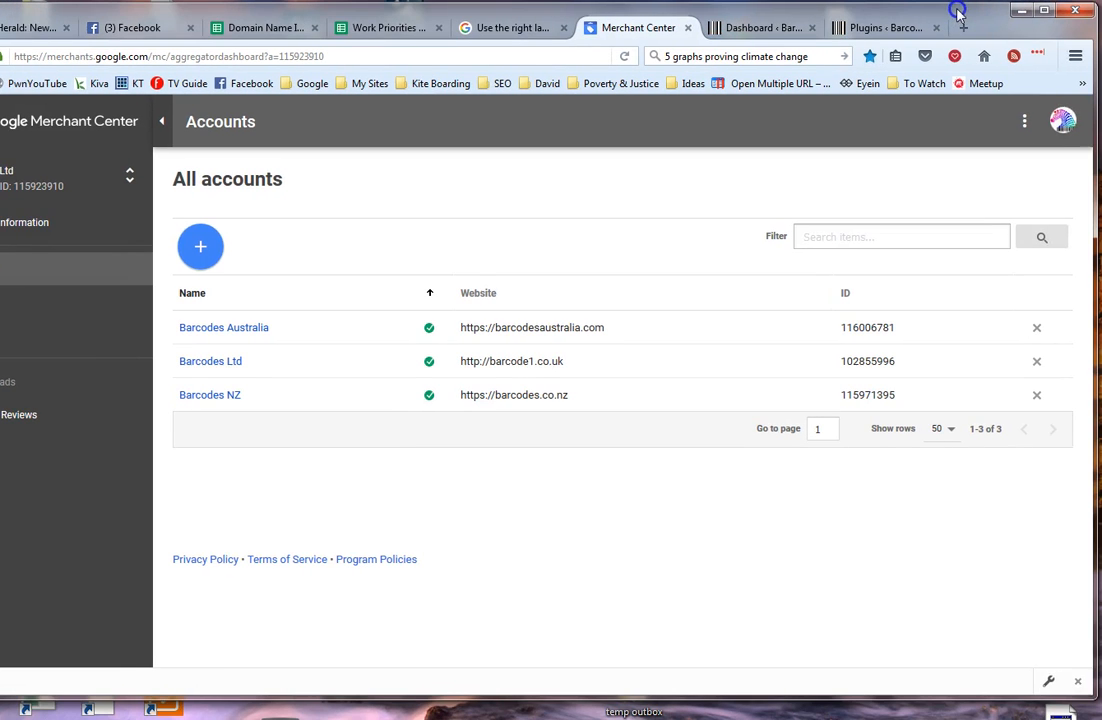
left_click(1061, 121)
left_click(1023, 122)
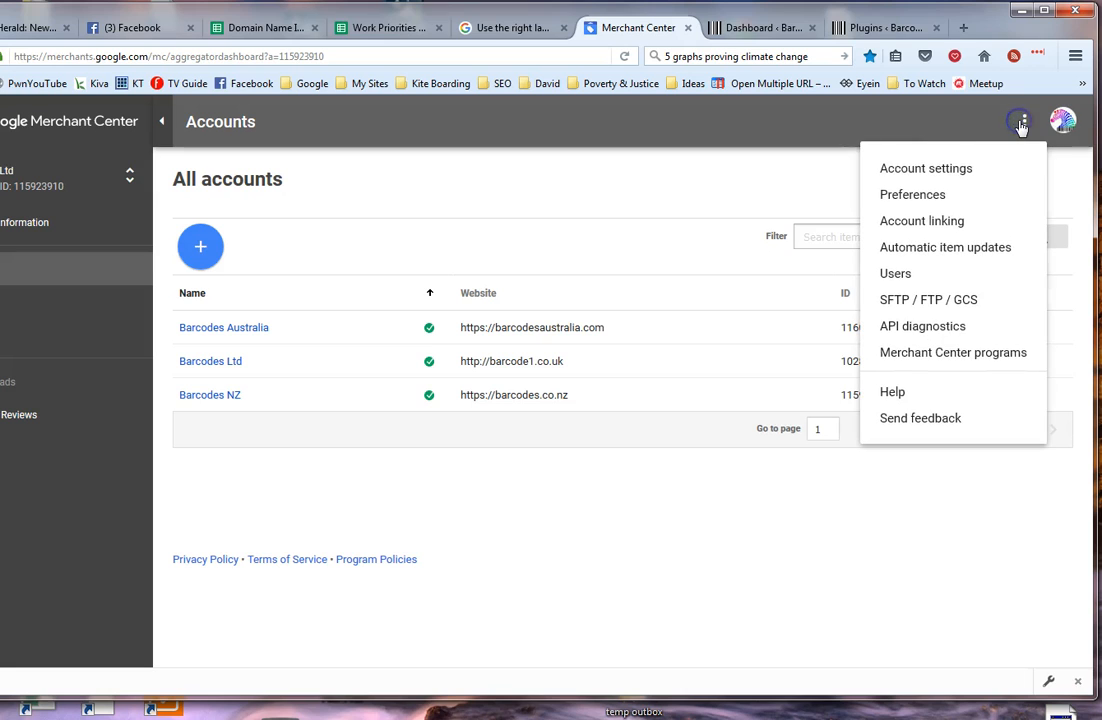
left_click(812, 135)
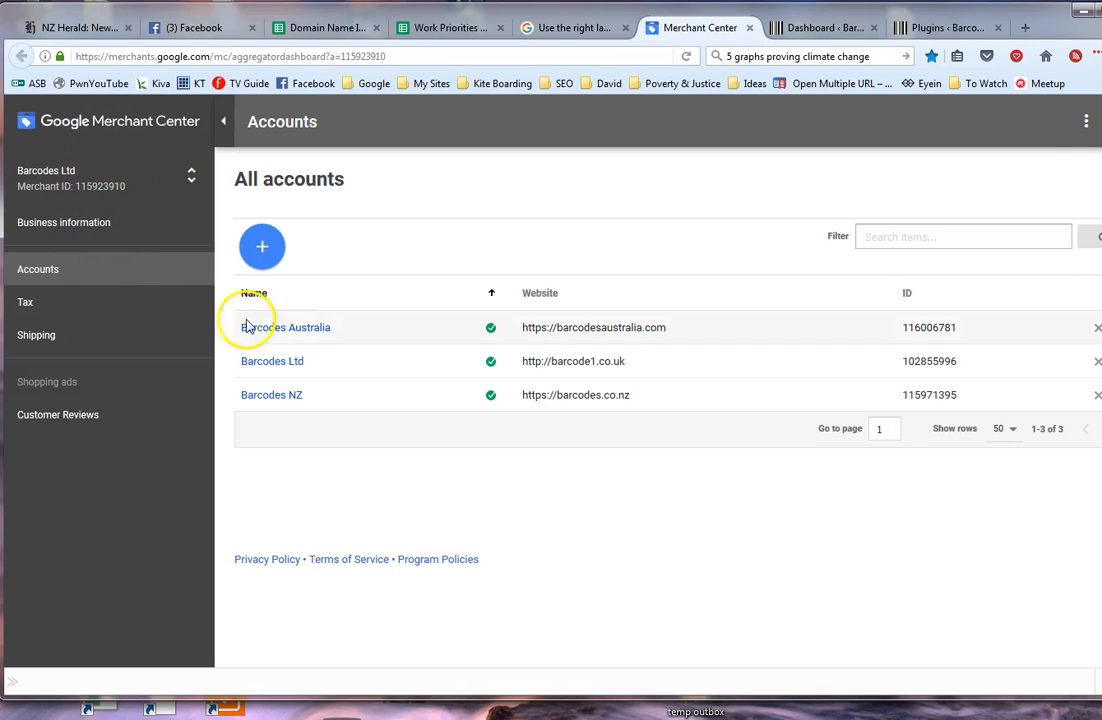
left_click(261, 247)
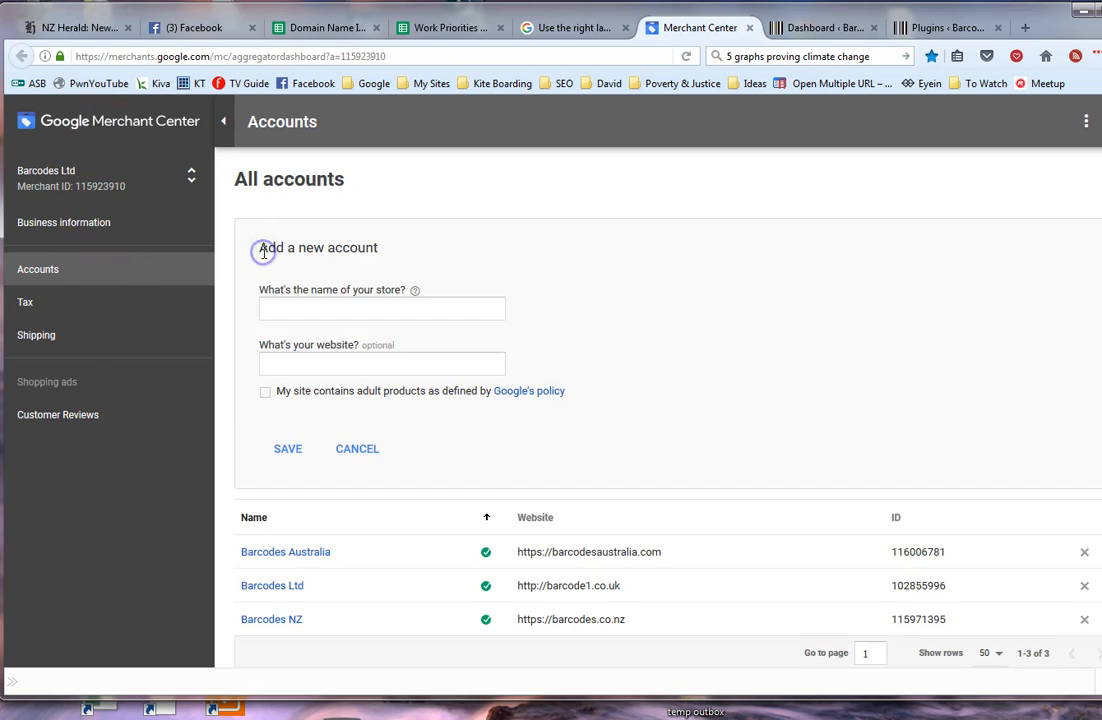
left_click(361, 314)
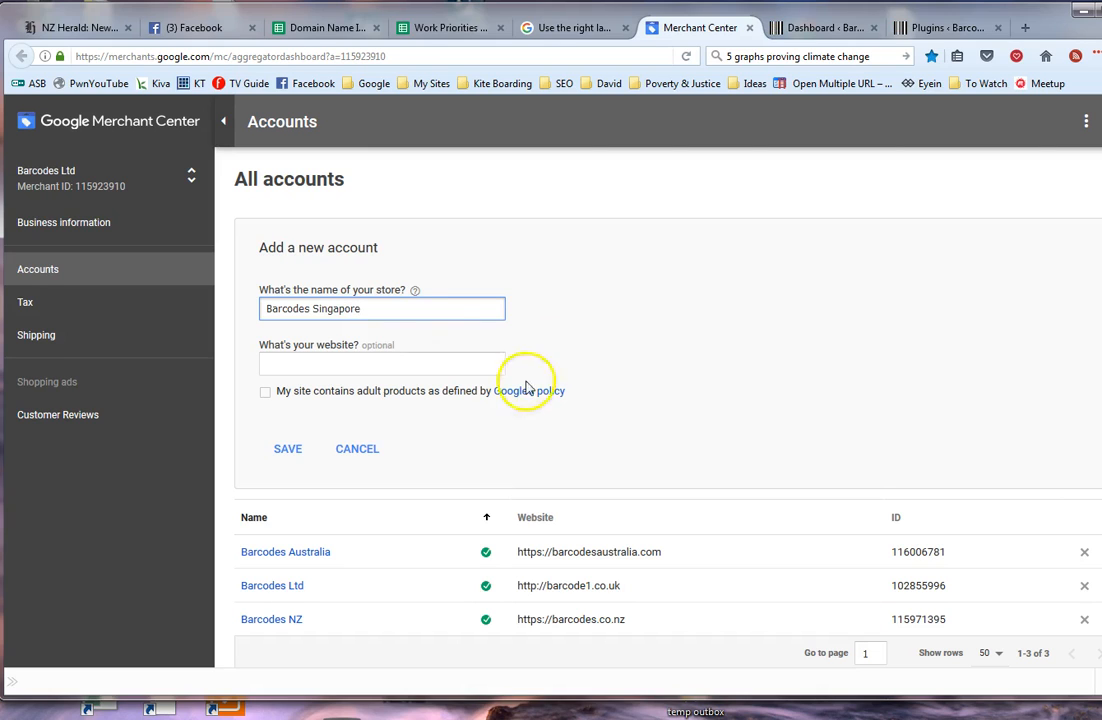
left_click(770, 24)
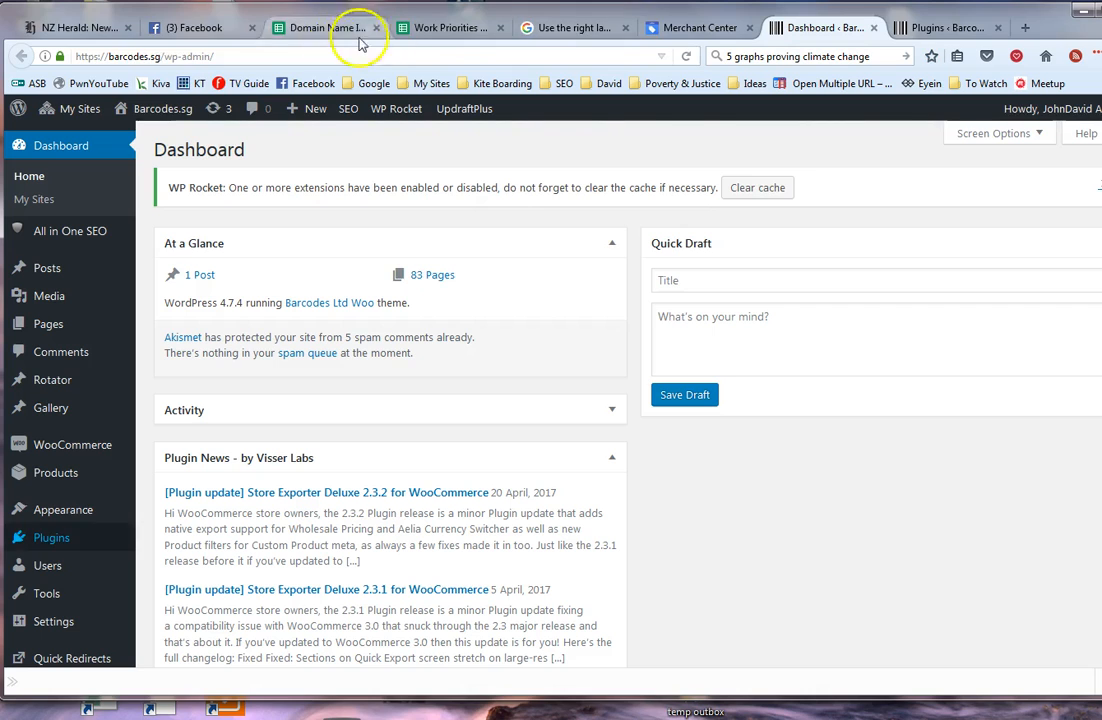
left_click_drag(160, 57, 24, 56)
key("ctrl+c")
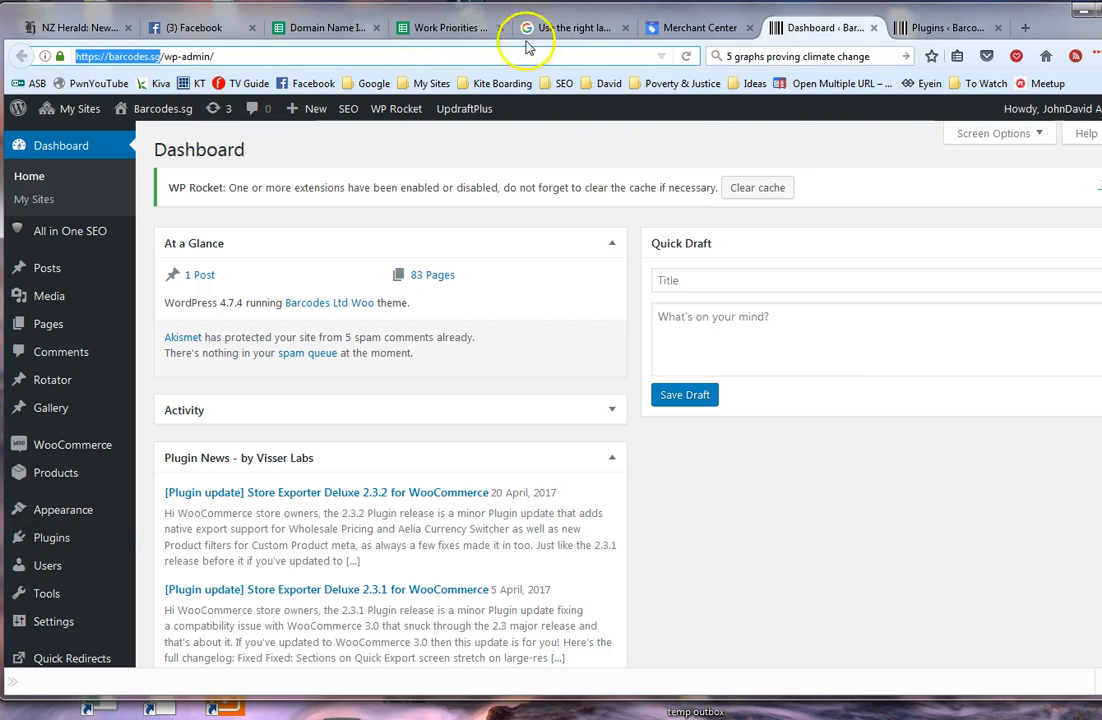
left_click(708, 27)
left_click(352, 367)
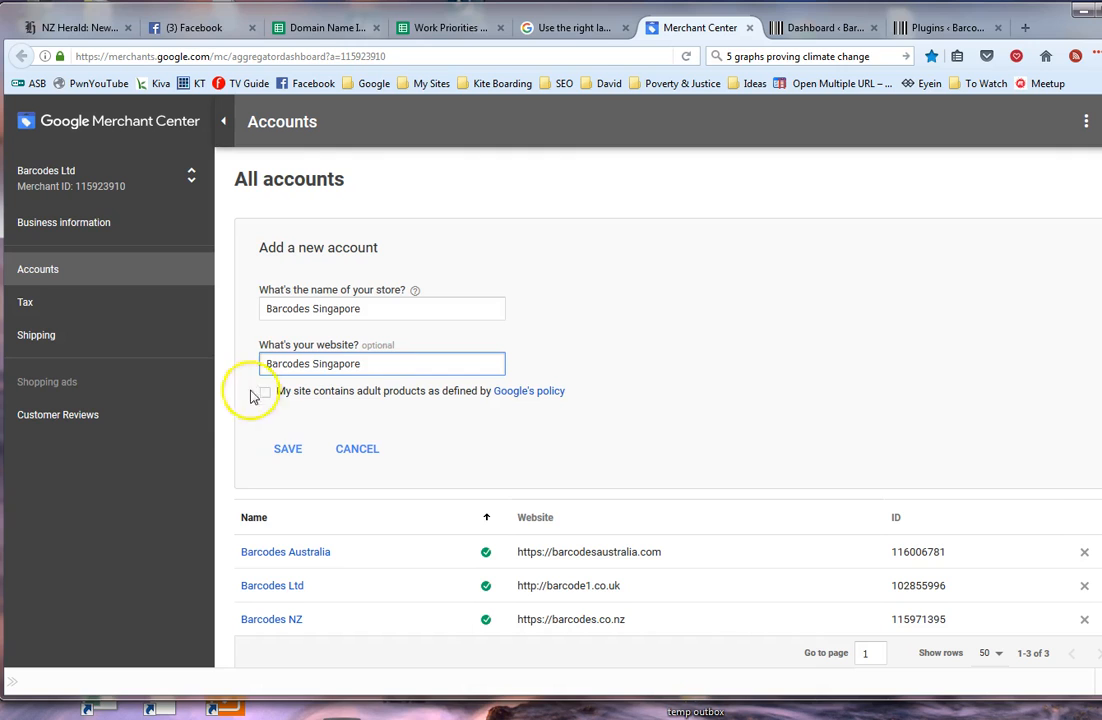
left_click(289, 455)
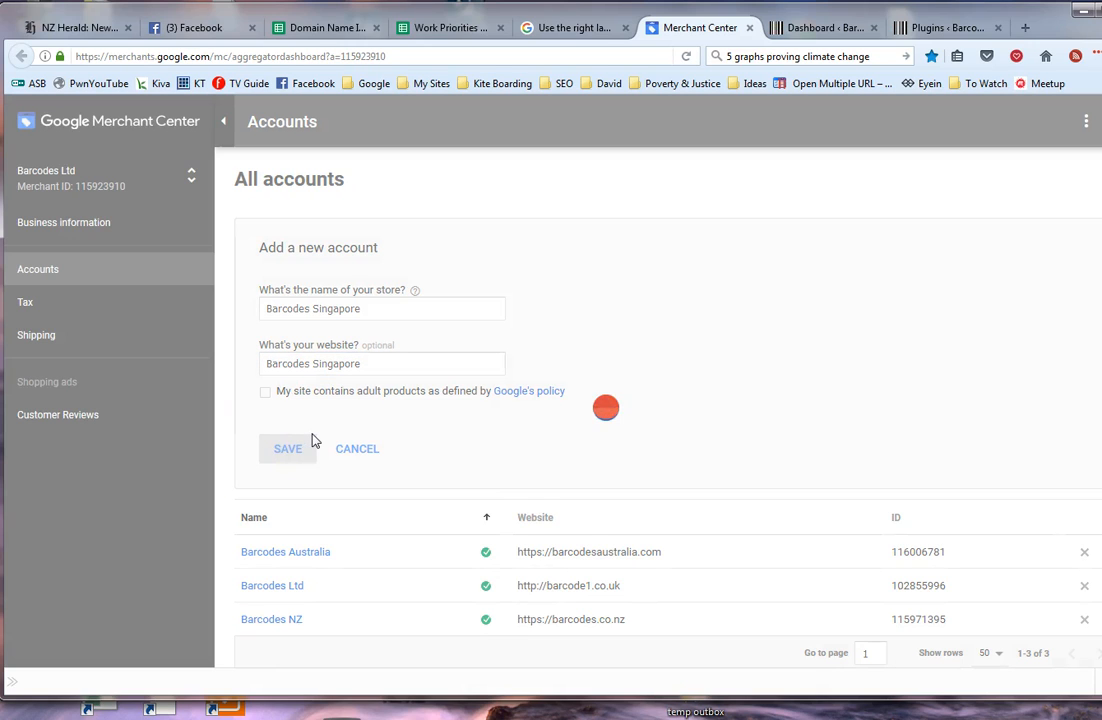
left_click_drag(340, 376, 155, 371)
key("ctrl+v")
left_click(286, 467)
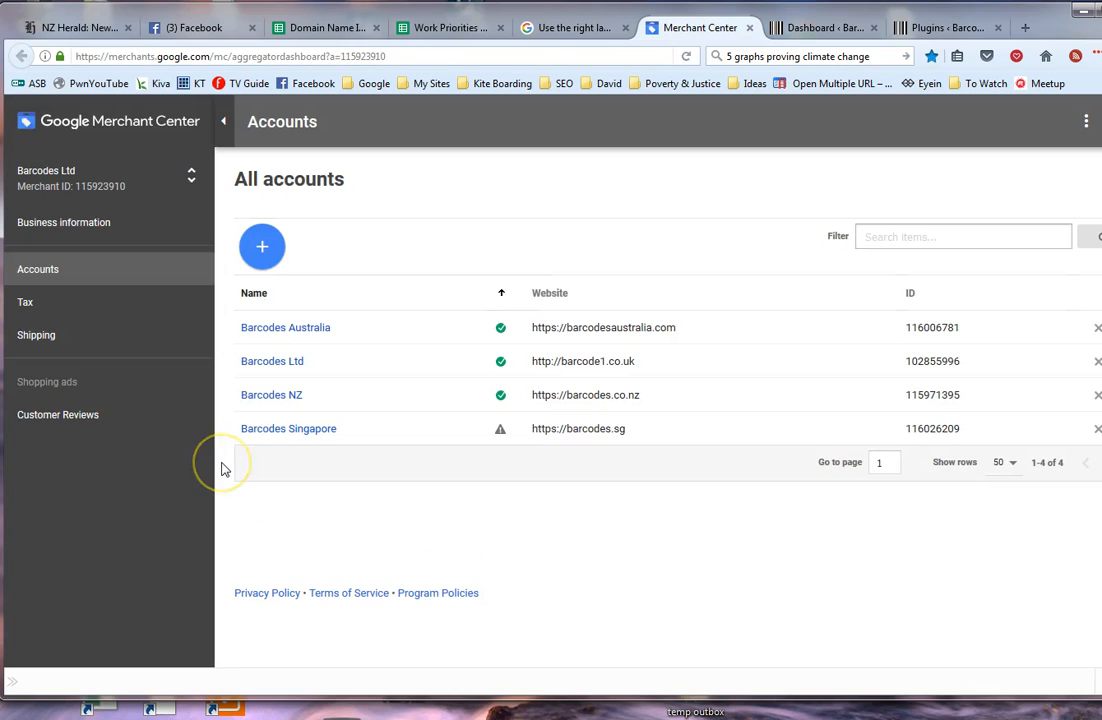
Step: Verify and claim the Barcodes Singapore account's website URL, with Google Analytics opened in a new browser tab
left_click(289, 430)
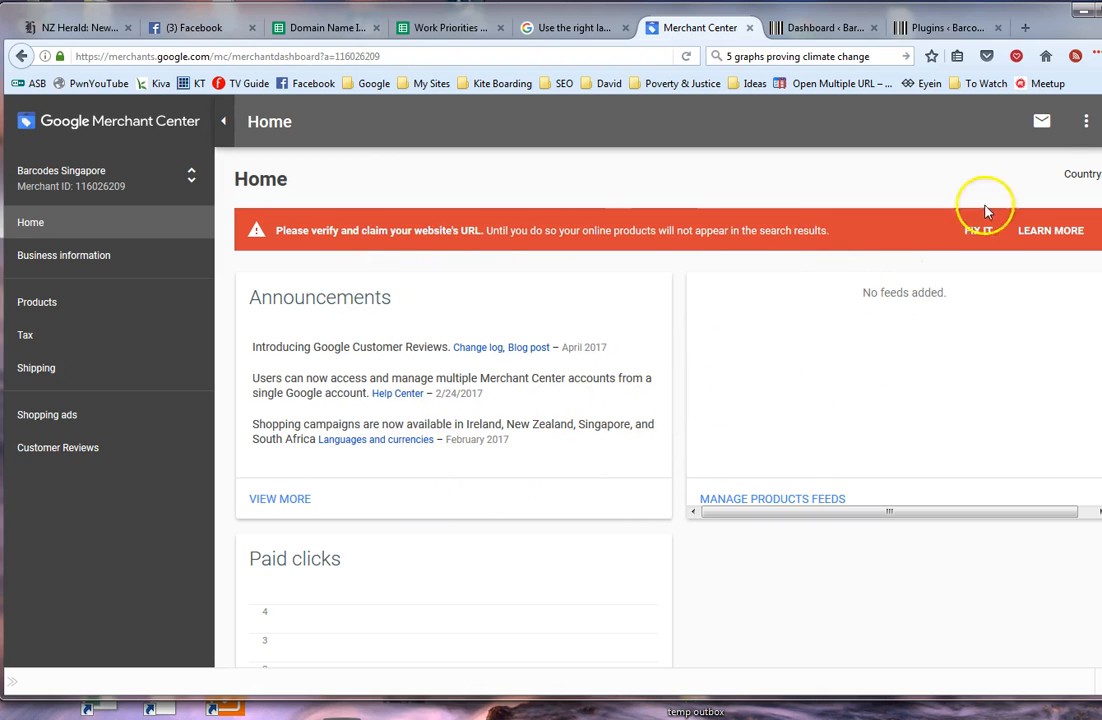
left_click(978, 230)
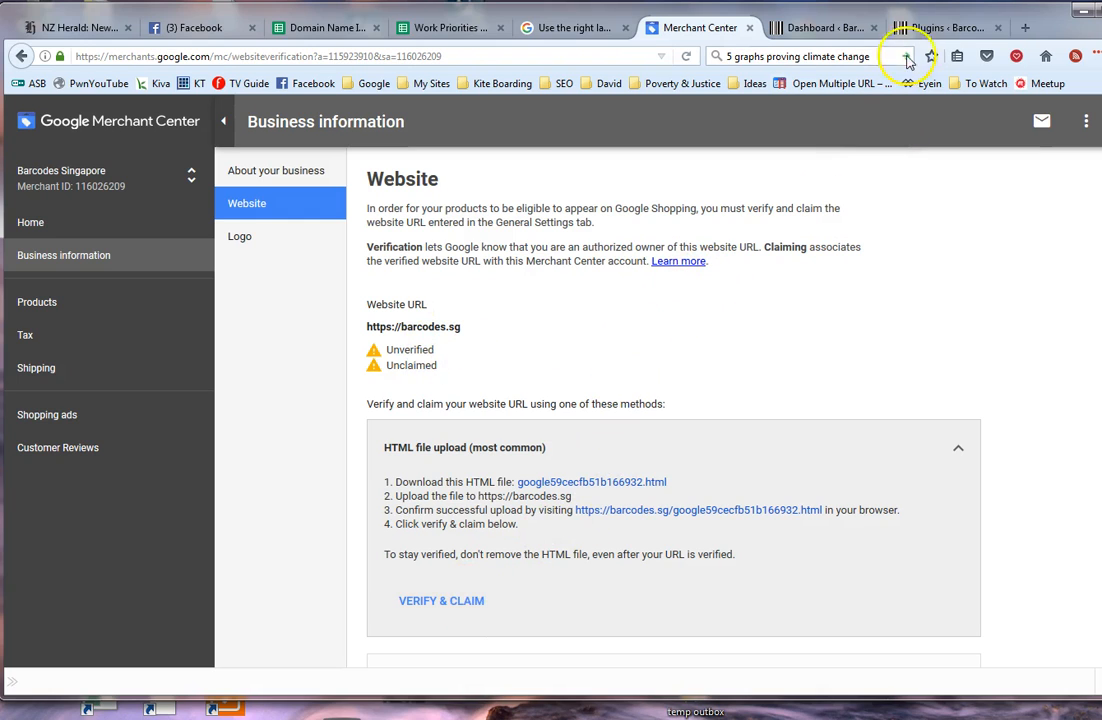
left_click(1019, 27)
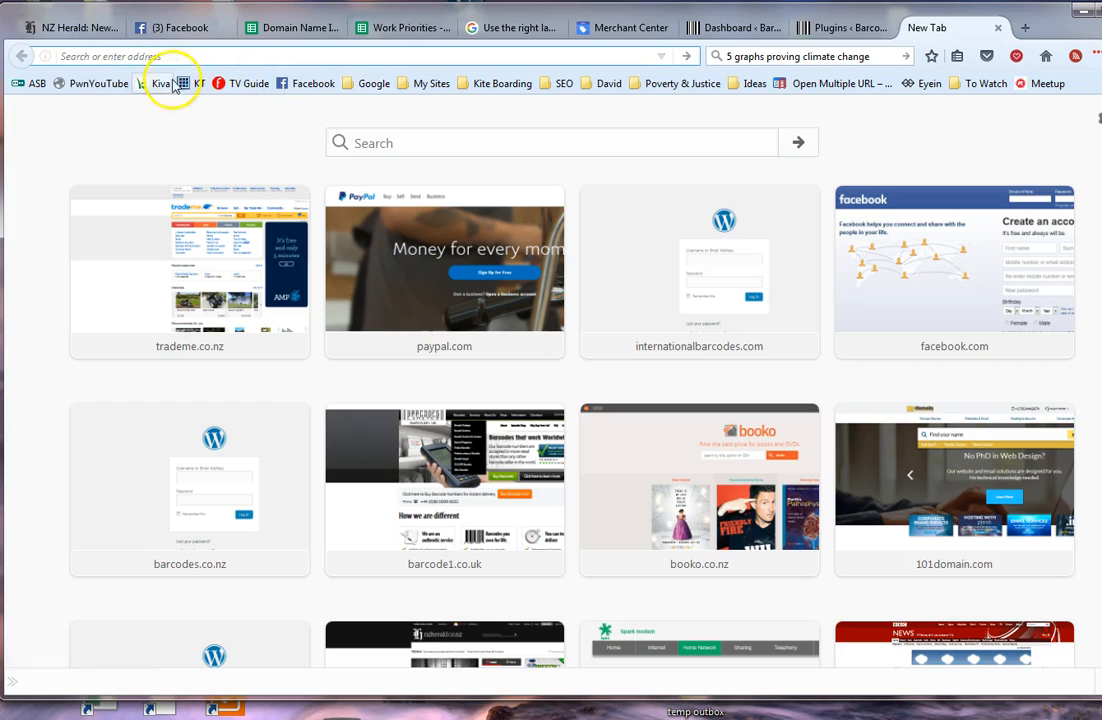
left_click(374, 83)
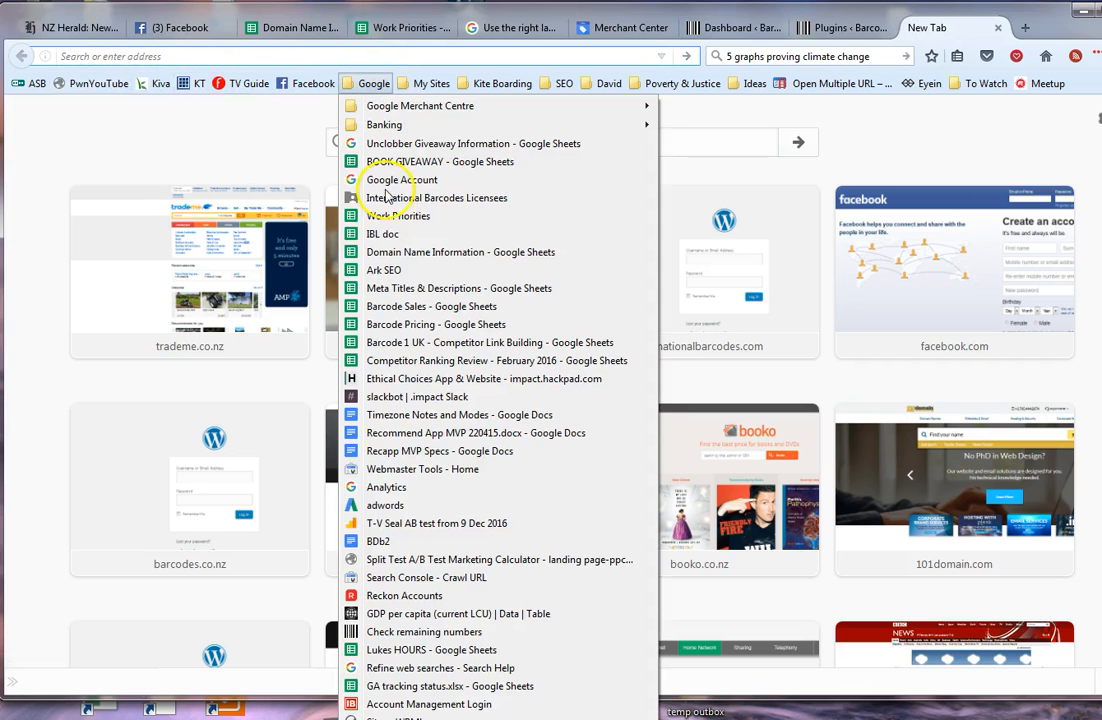
left_click(375, 525)
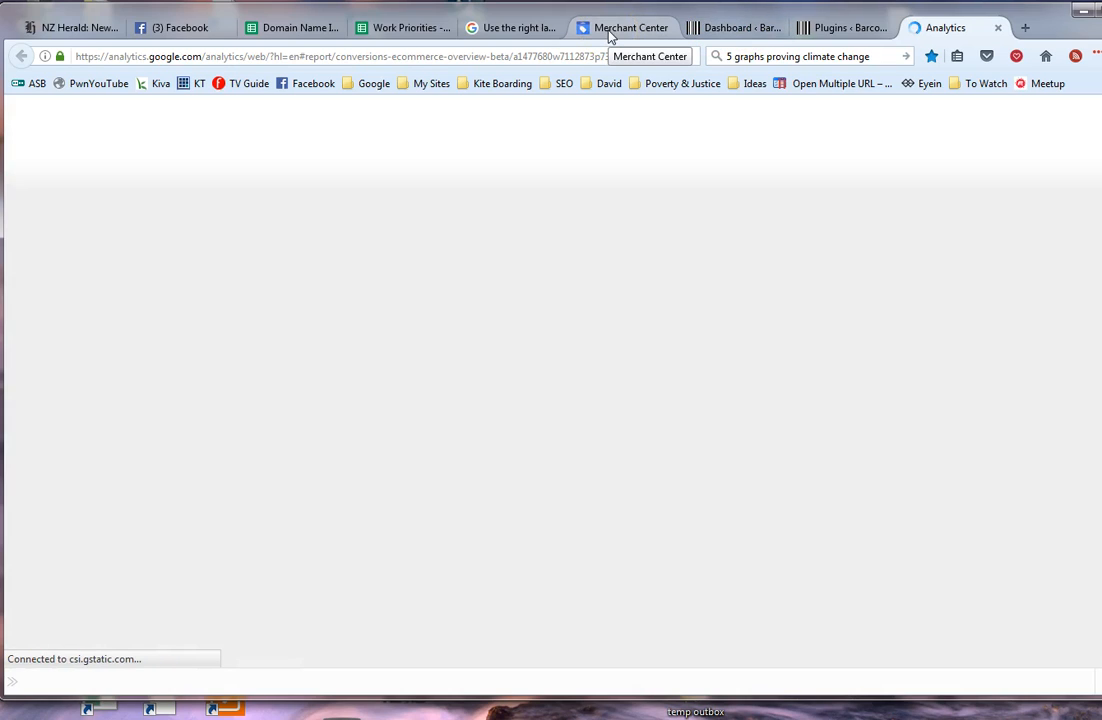
left_click(611, 28)
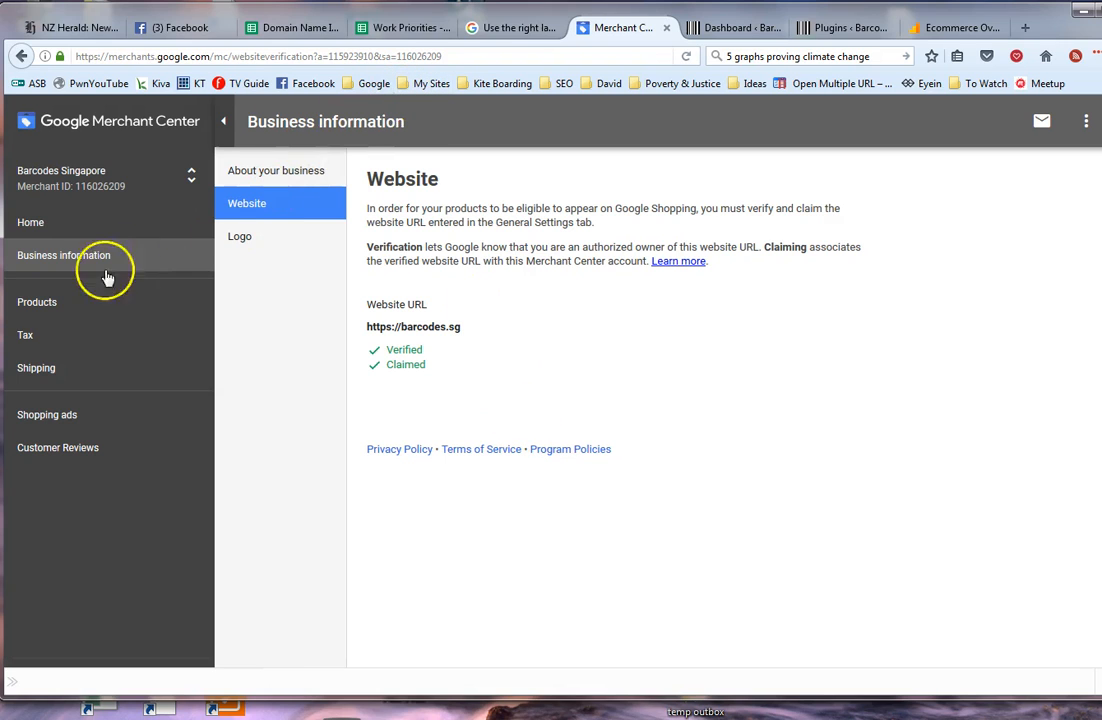
Step: Look through the diagnostics, list and feeds pages for the Barcodes Singapore account's products
left_click(37, 303)
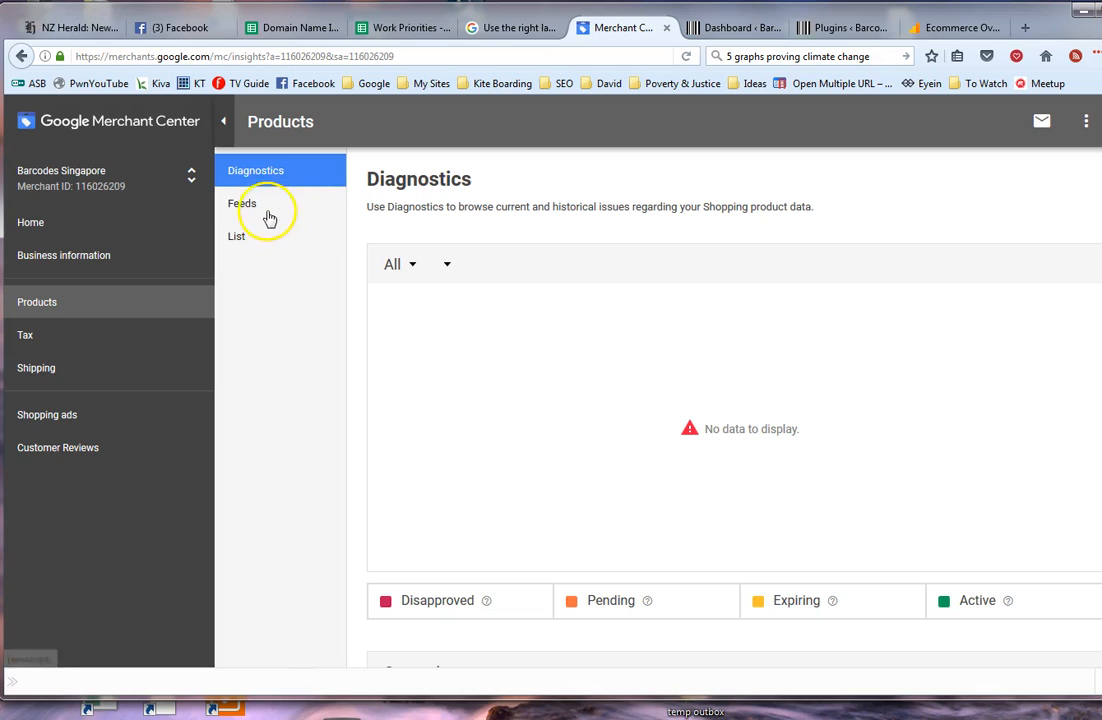
left_click(246, 205)
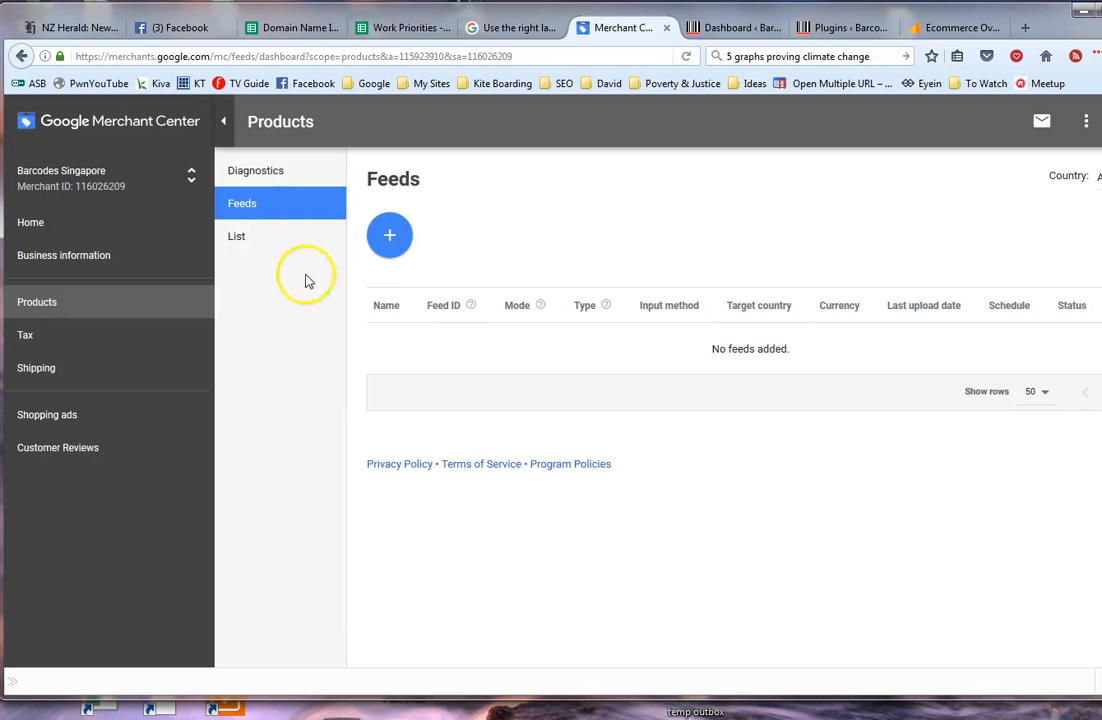
left_click(238, 241)
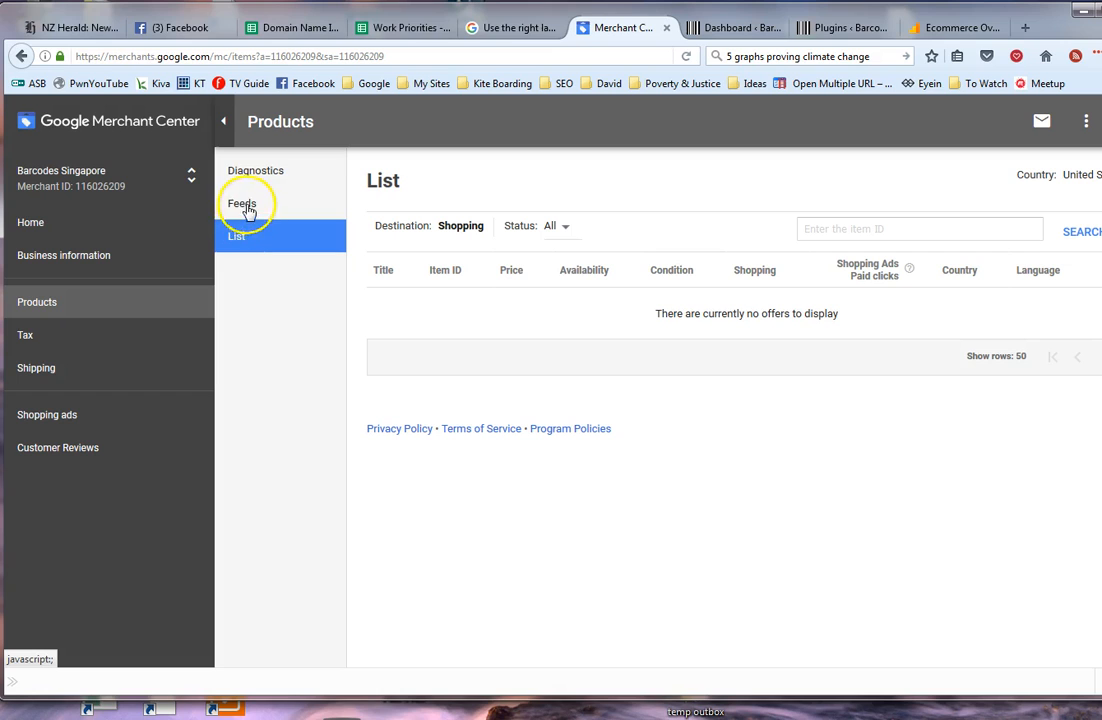
left_click(245, 205)
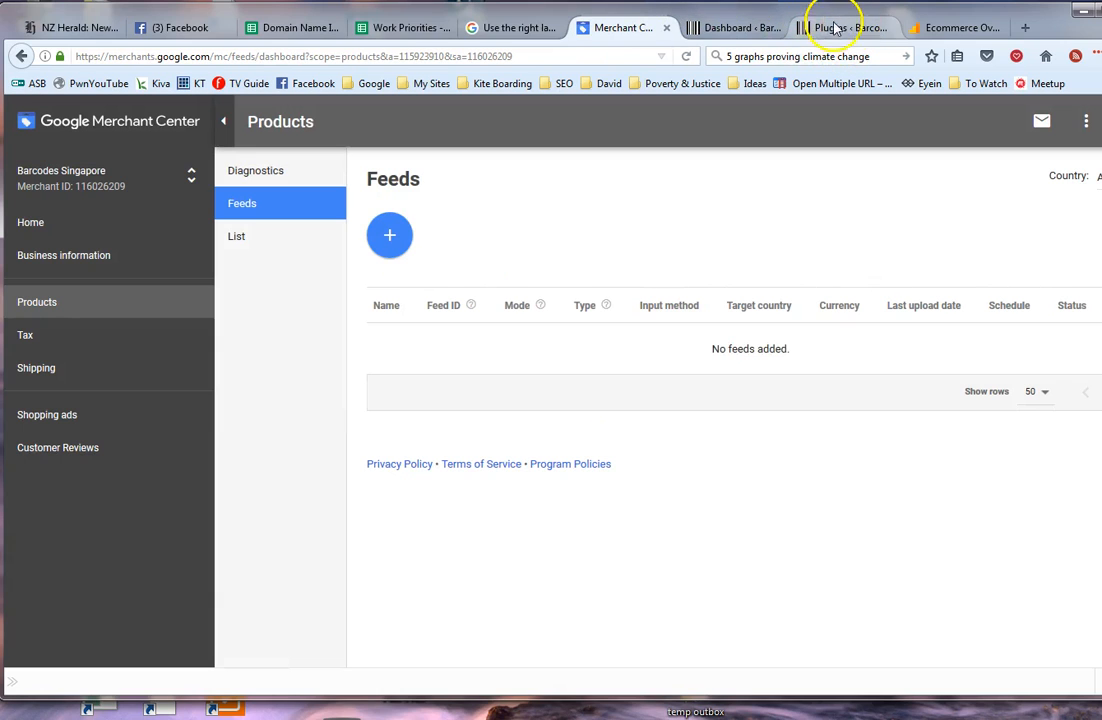
Step: Switch to the WordPress plugins page and activate the WooCommerce Google Product Feed plugin
left_click(853, 27)
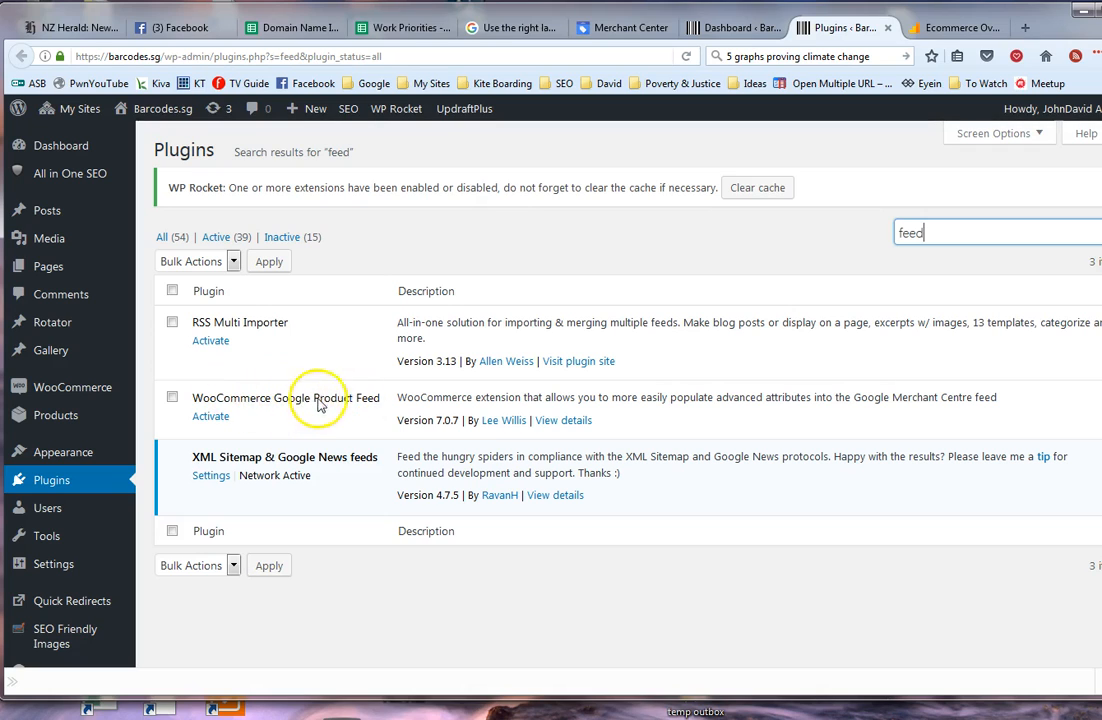
left_click(218, 418)
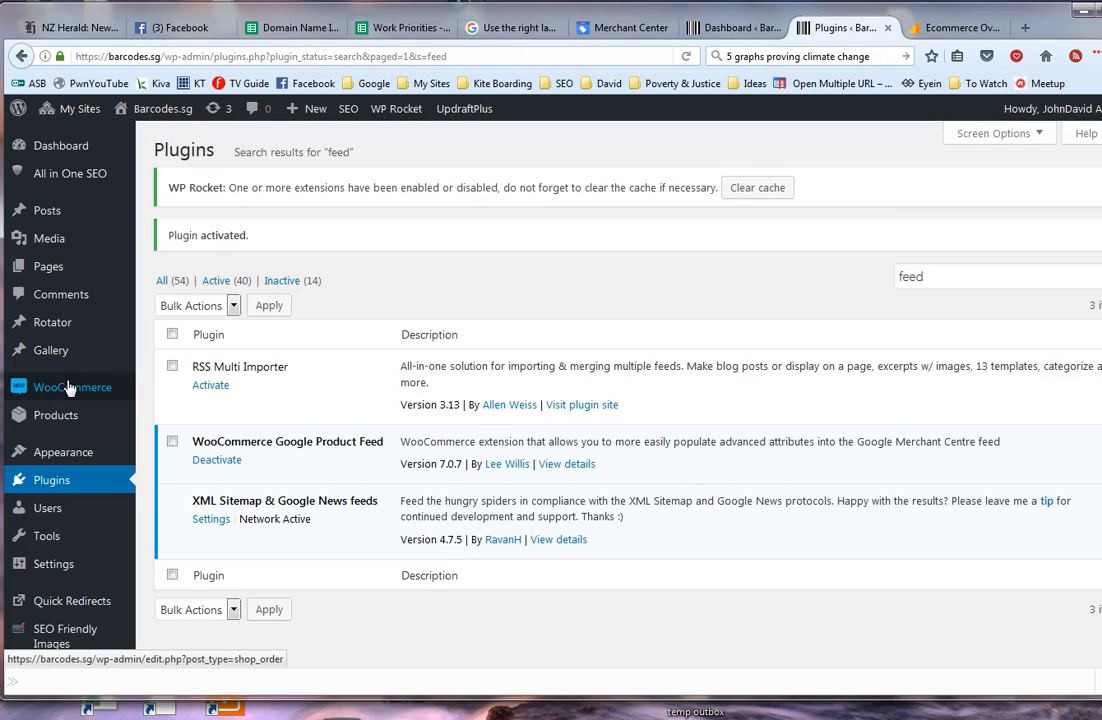
Step: Copy the Google feed link from the Product Feeds section of the WooCommerce settings
left_click(68, 387)
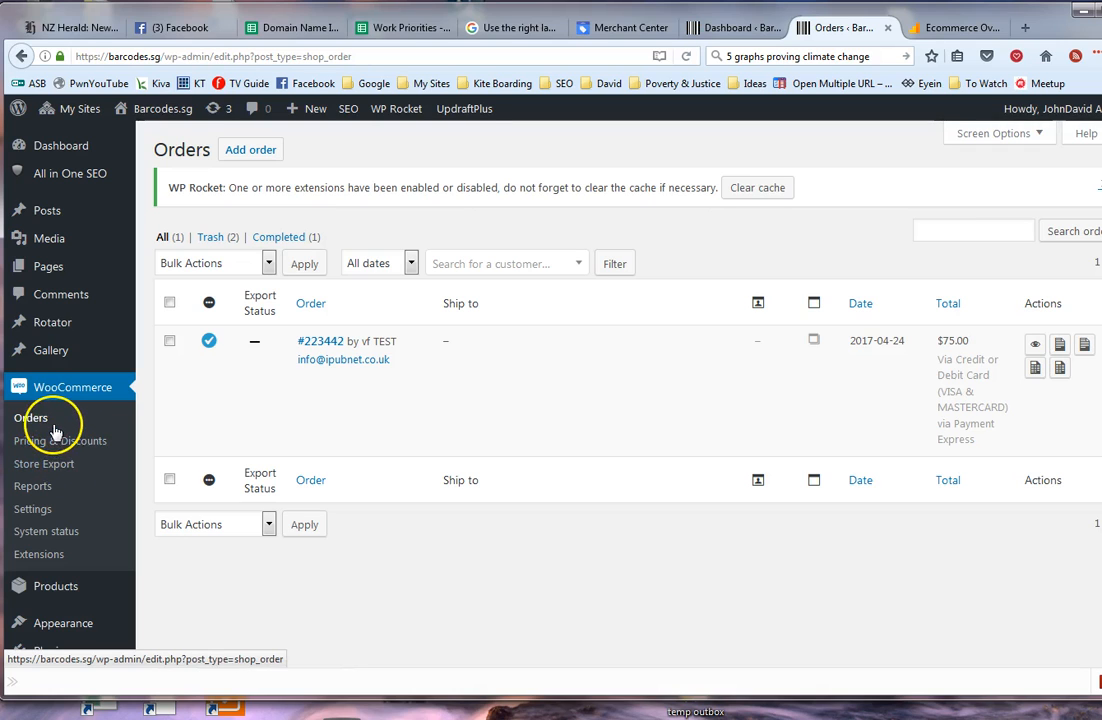
left_click(50, 510)
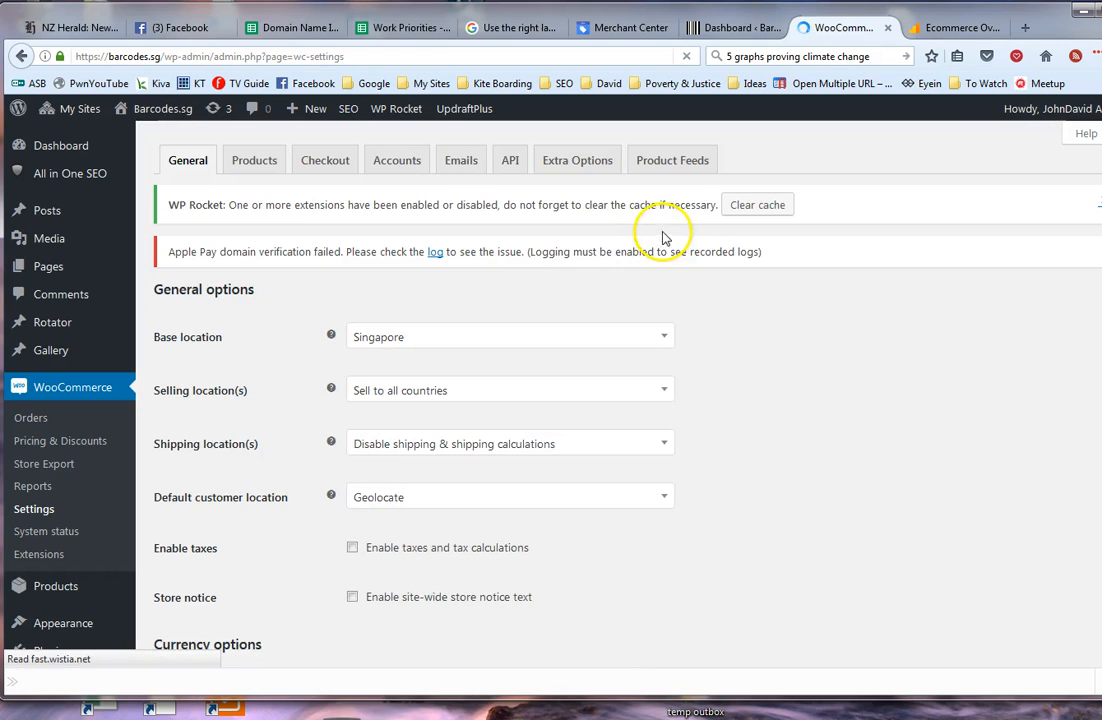
left_click(674, 163)
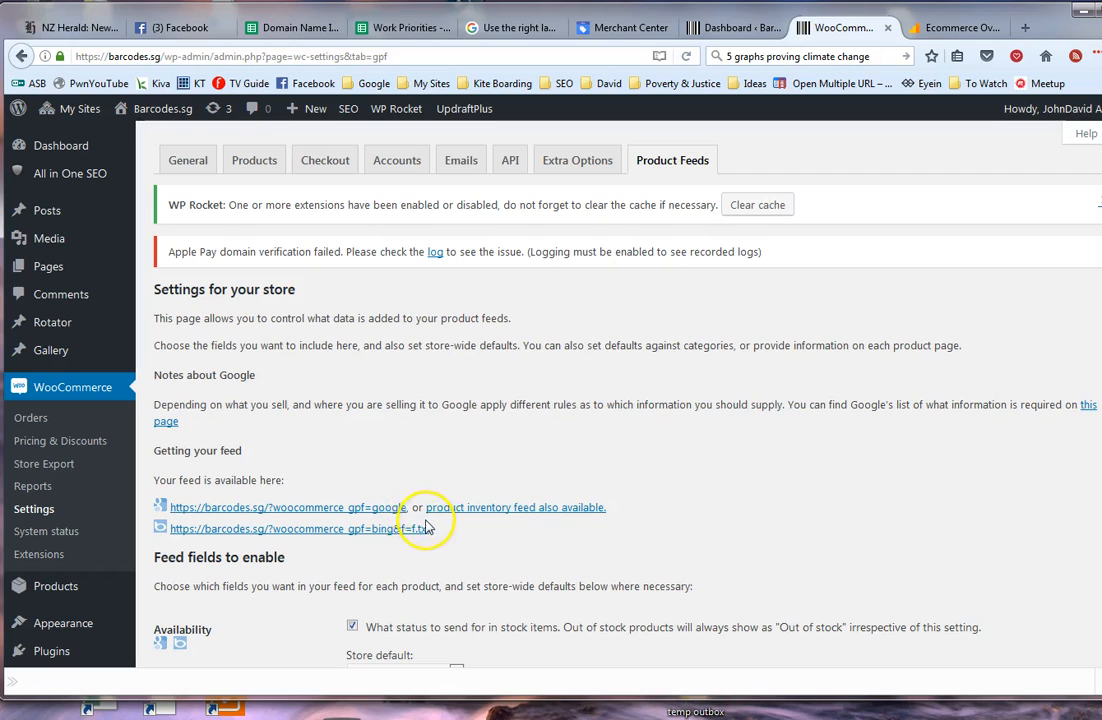
right_click(360, 511)
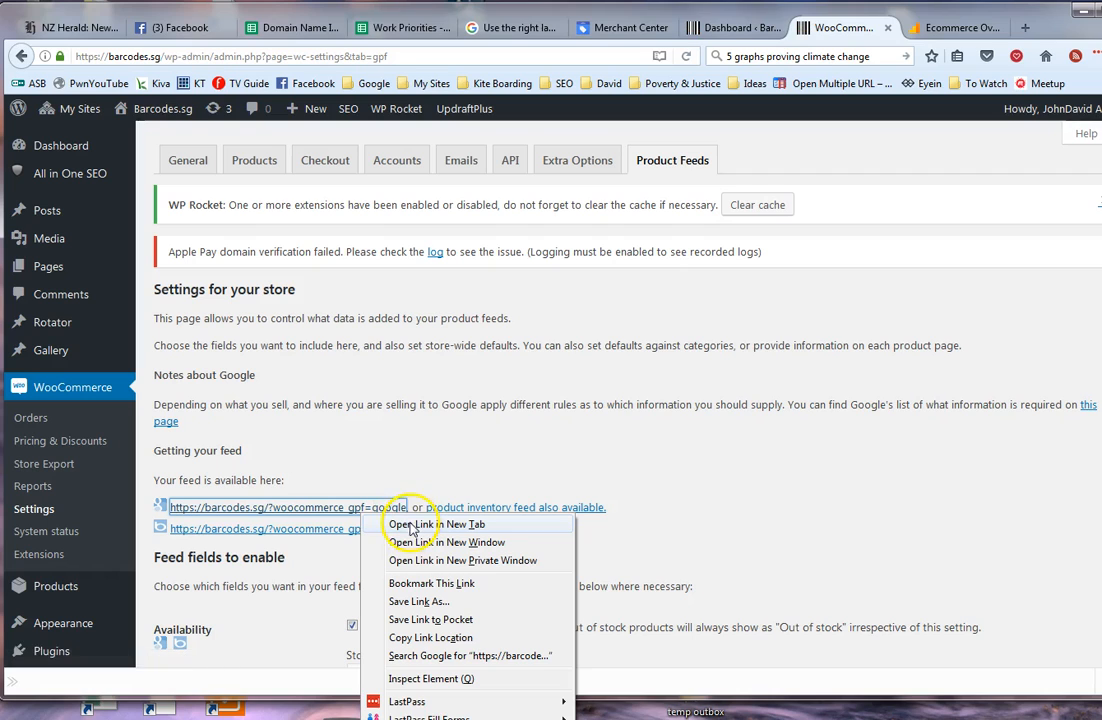
left_click(425, 637)
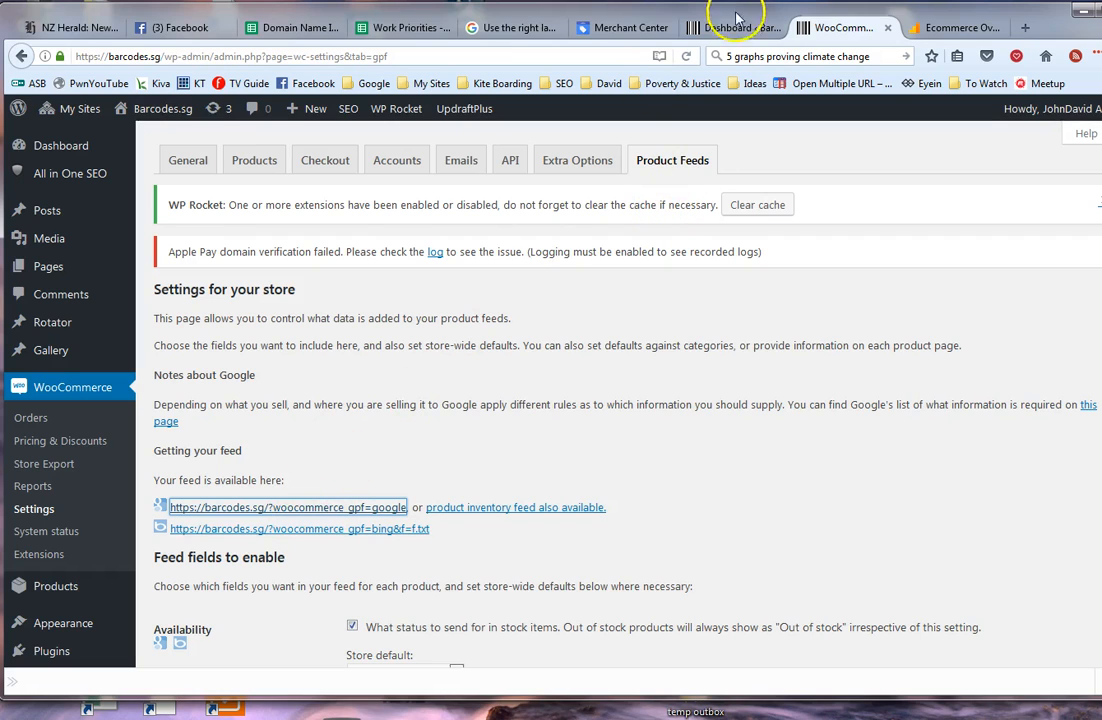
Step: Switch to Merchant Center and start a new standard products feed with target country Singapore and feed name "Barcodes Singapore"
left_click(612, 28)
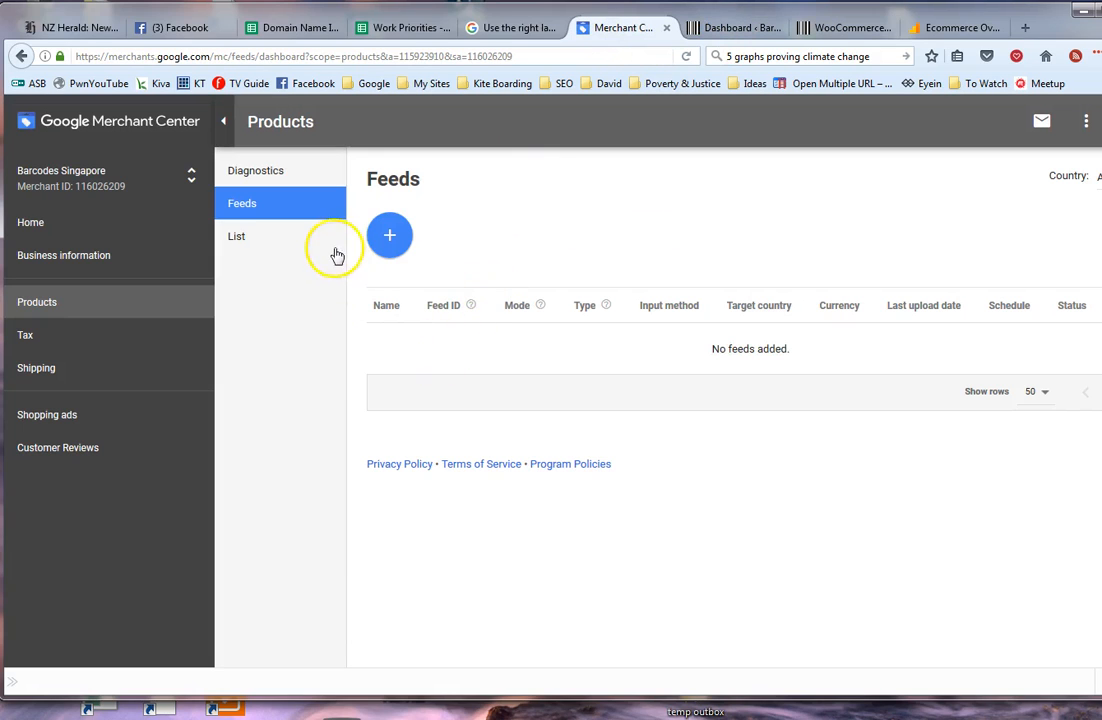
left_click(392, 245)
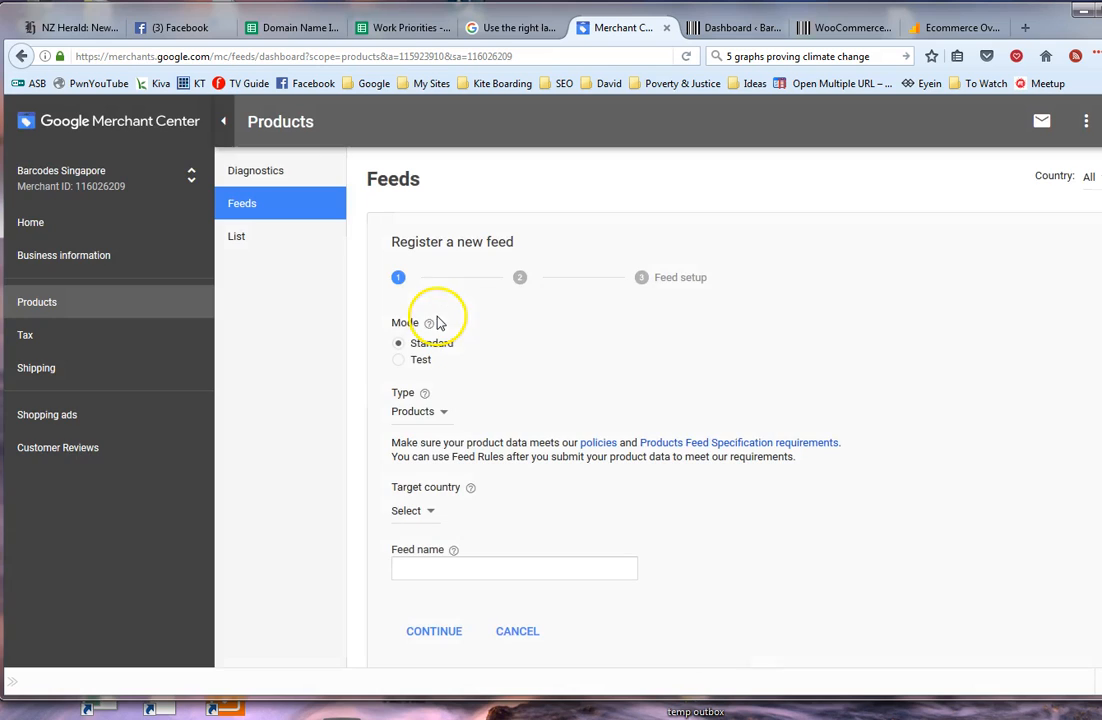
left_click(438, 514)
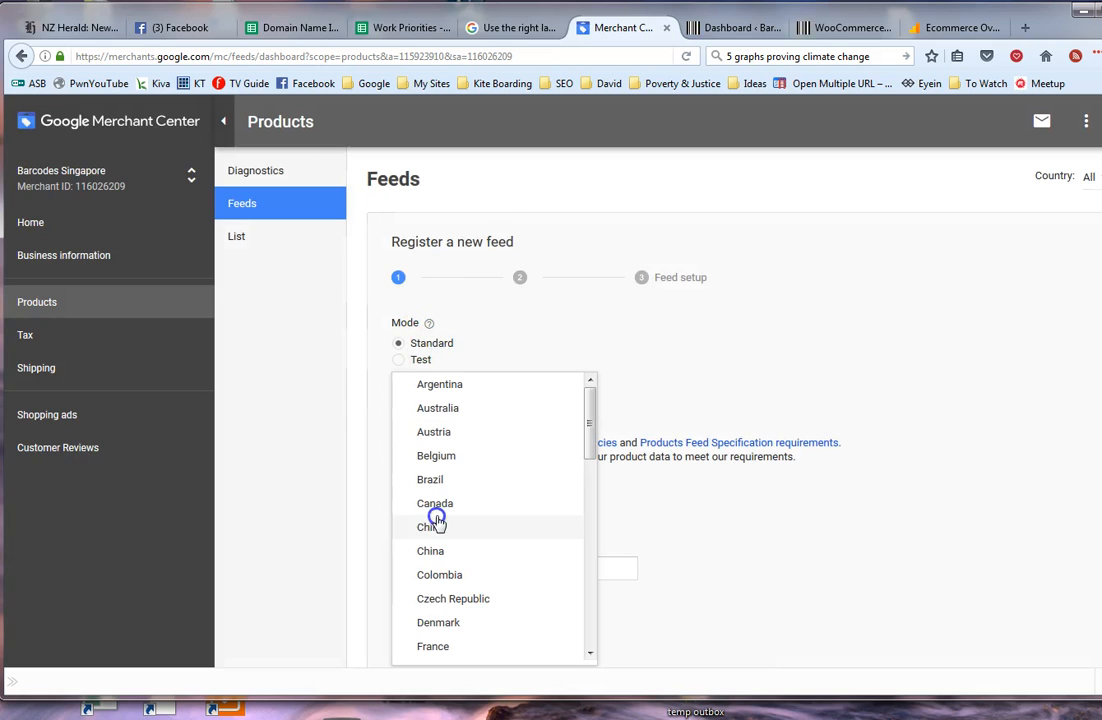
scroll(440, 530, "down", 5)
scroll(451, 576, "down", 3)
left_click(423, 463)
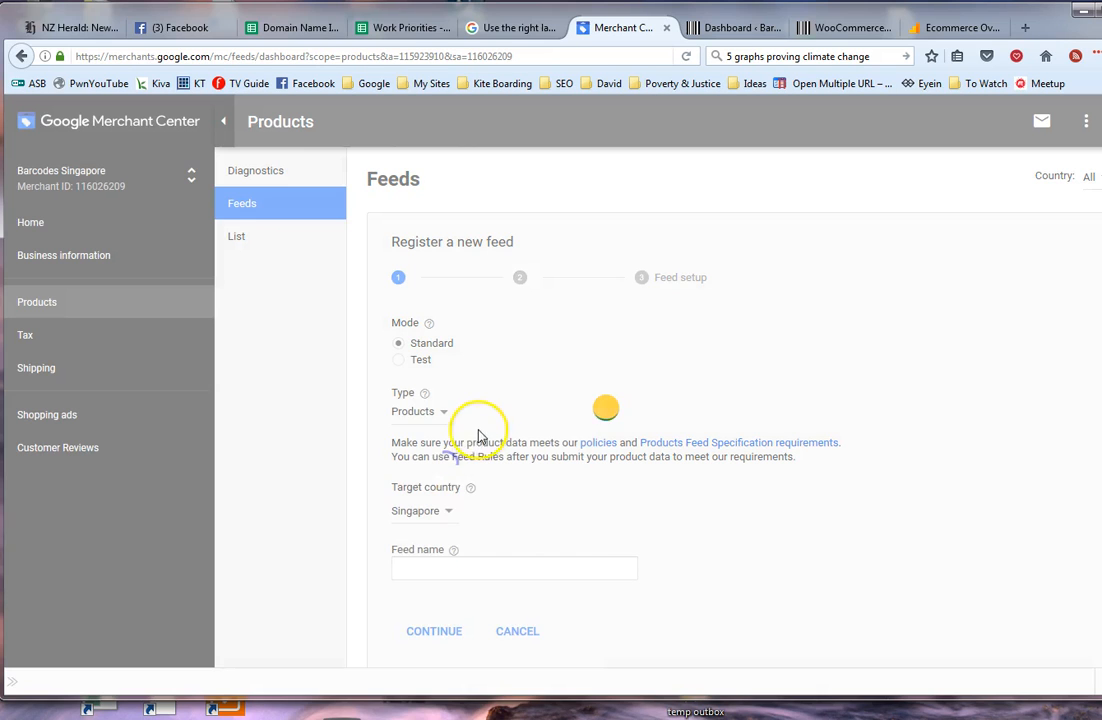
scroll(465, 567, "down", 1)
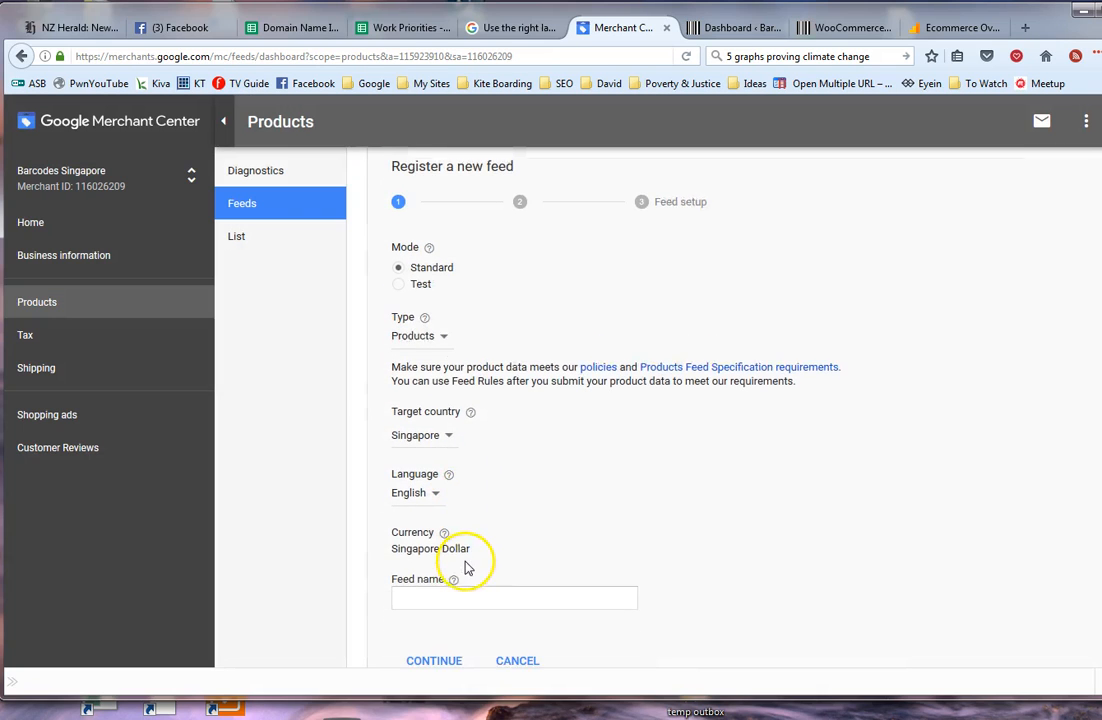
left_click(446, 590)
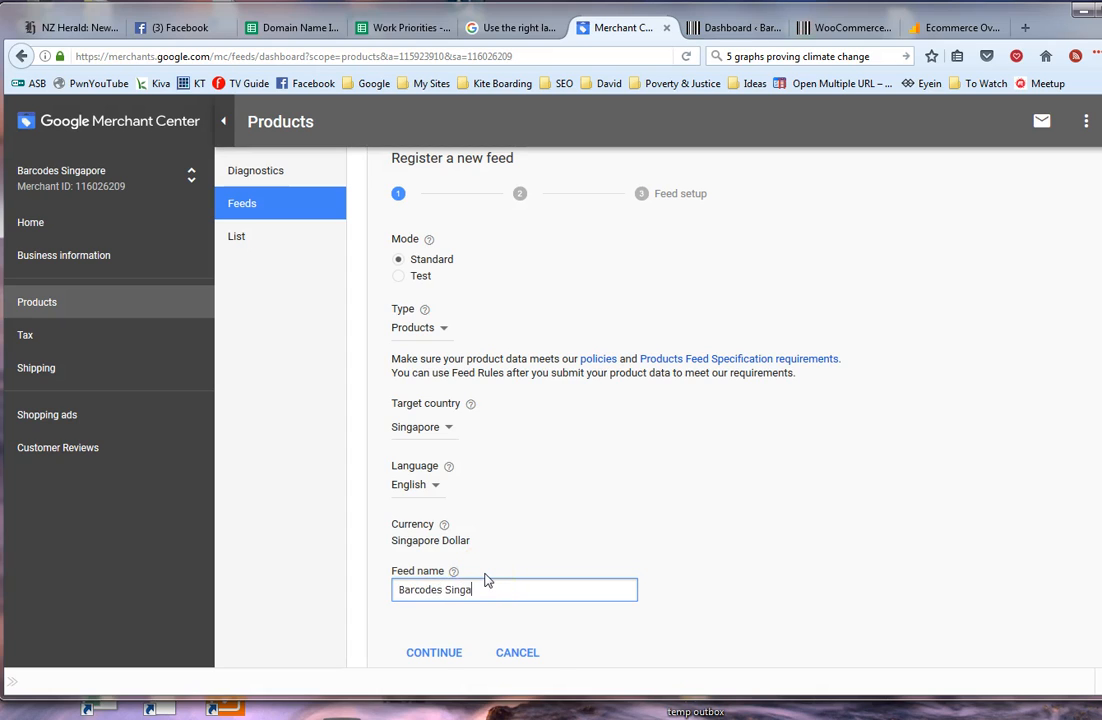
left_click(446, 654)
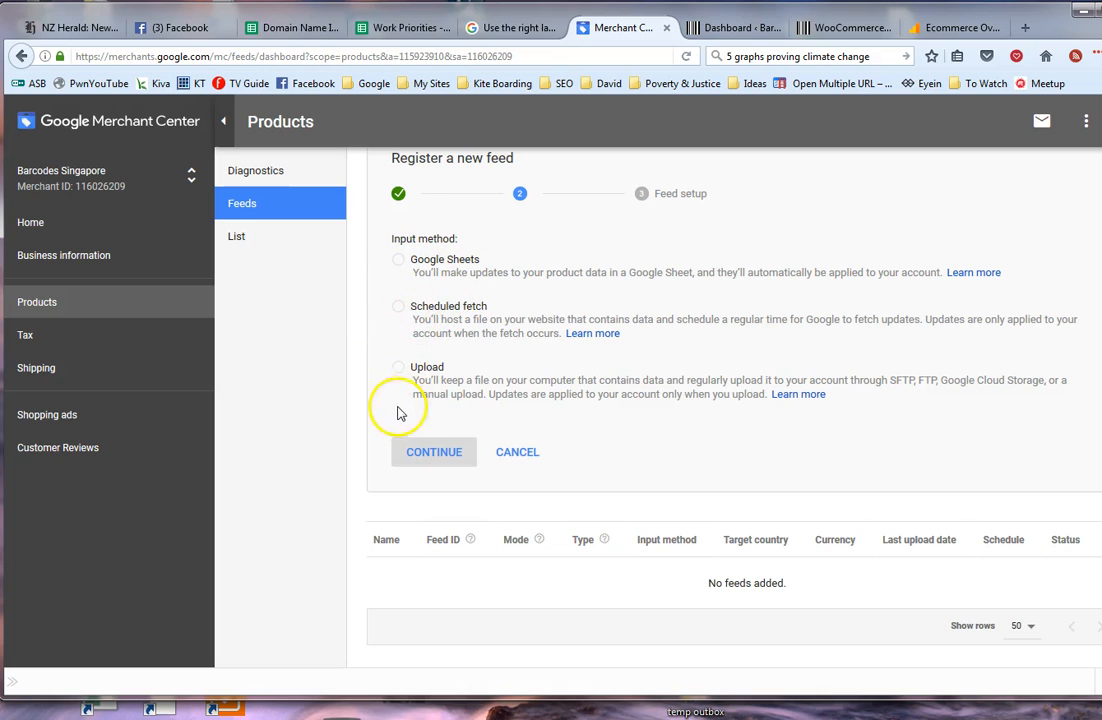
left_click(400, 307)
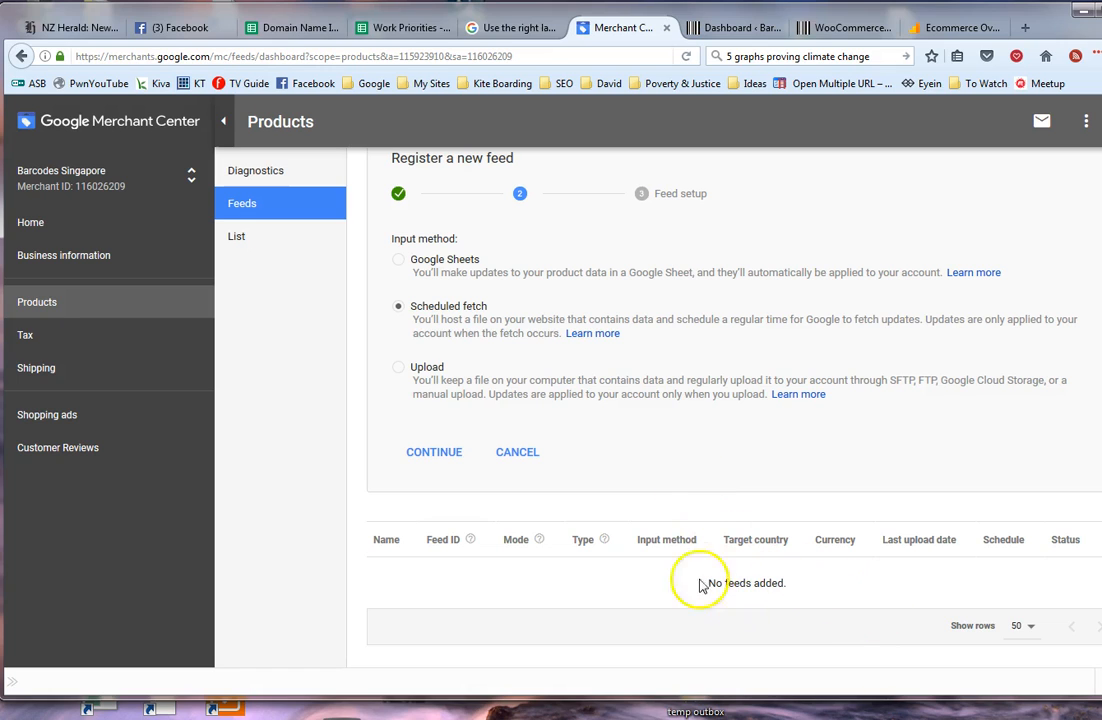
left_click(434, 452)
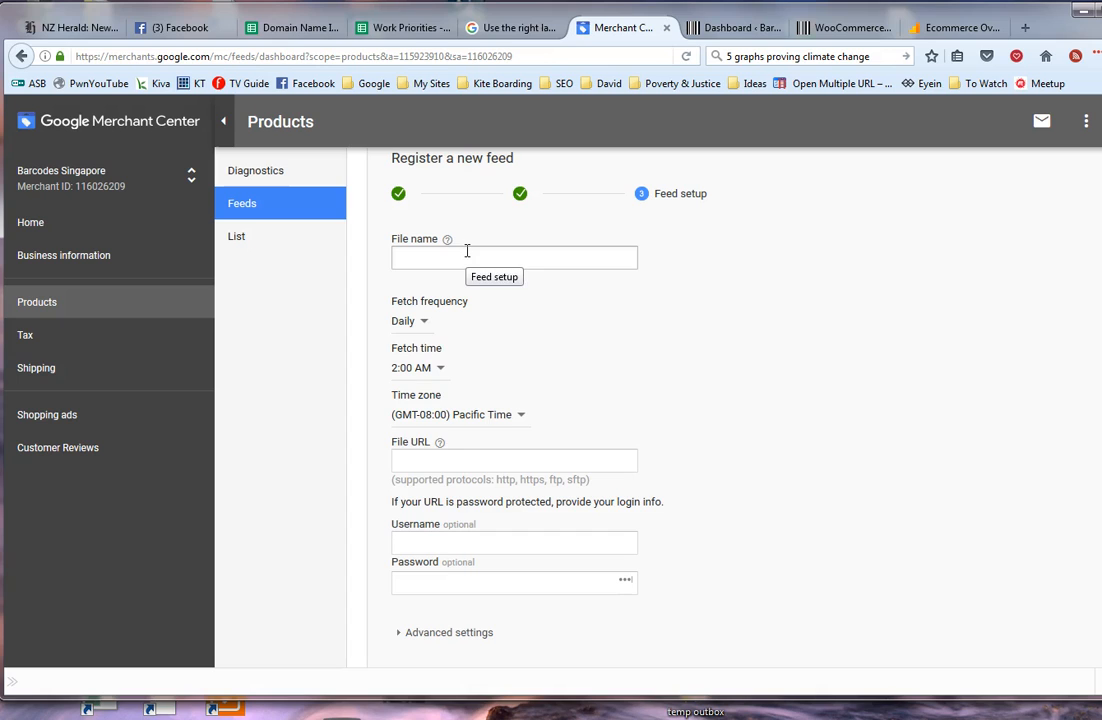
left_click(423, 462)
key("ctrl+v")
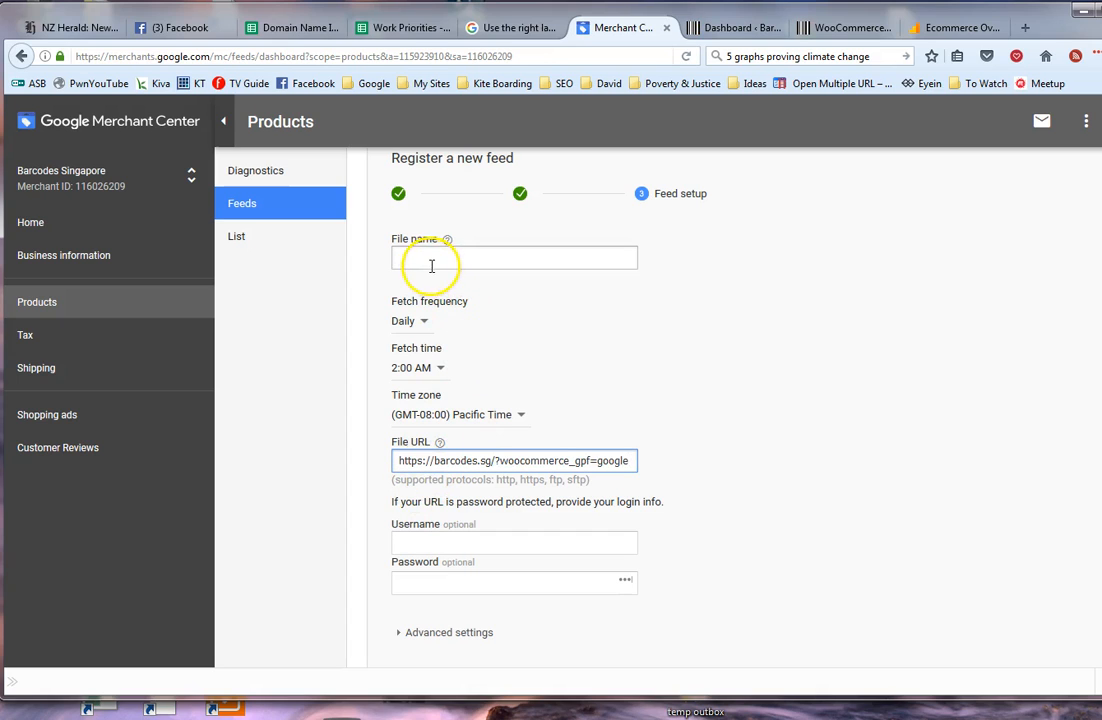
left_click(434, 260)
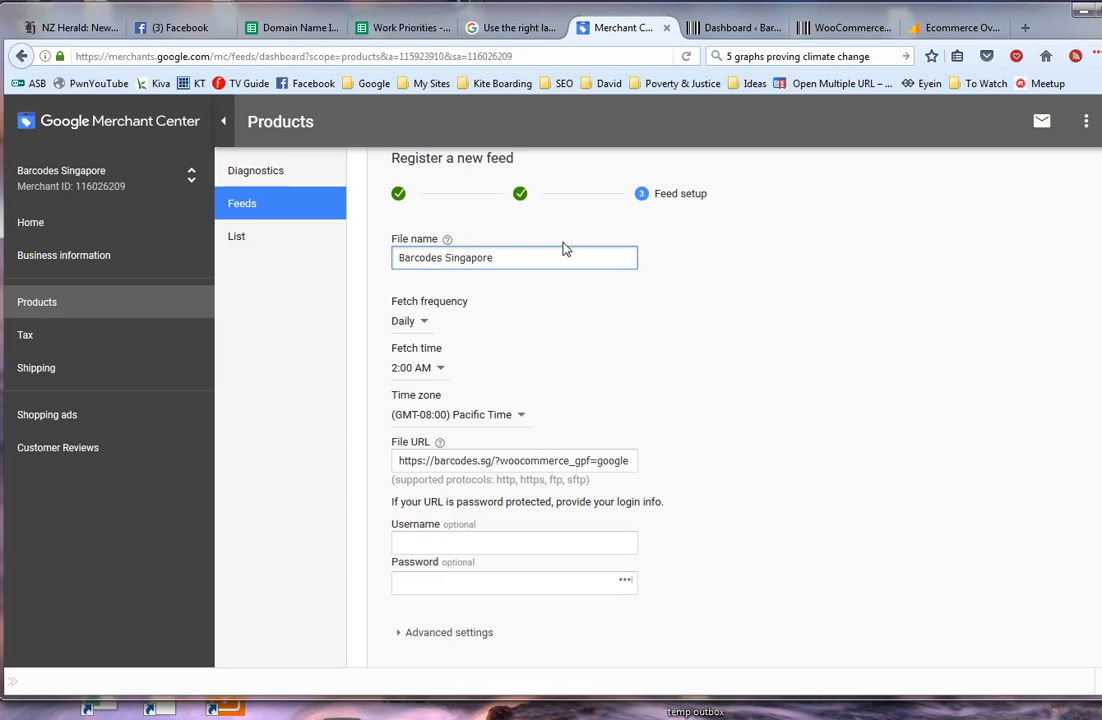
Step: Set the feed's fetch frequency to Weekly and try to save the feed registration
left_click(424, 321)
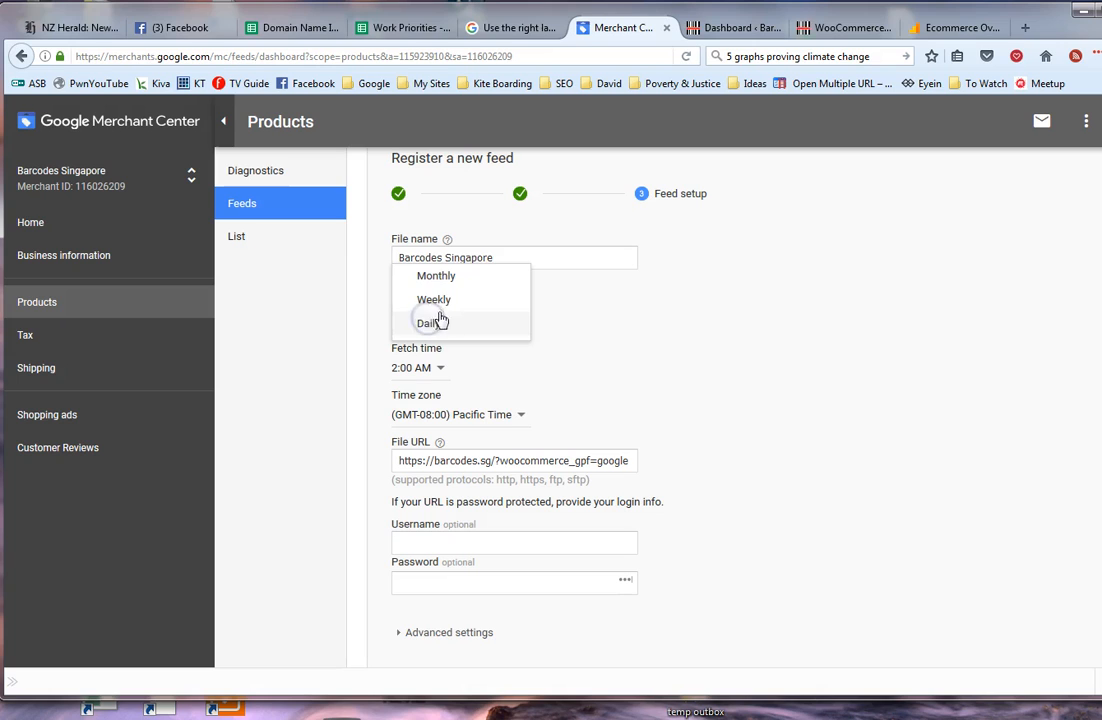
left_click(441, 299)
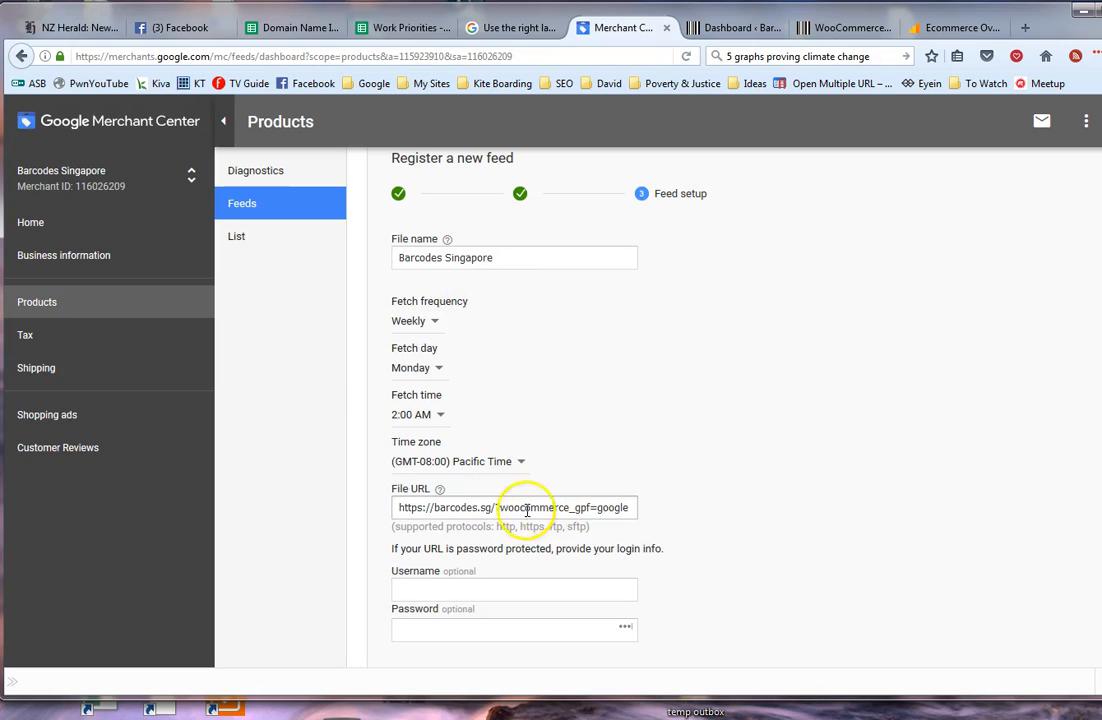
scroll(475, 580, "down", 3)
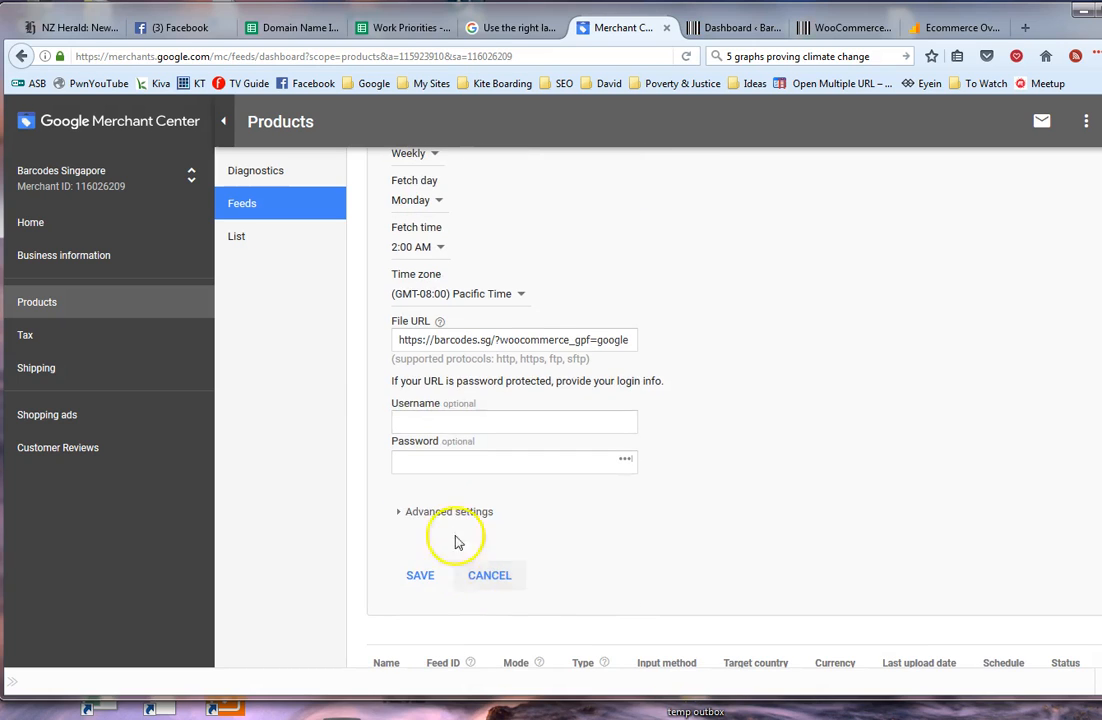
left_click(421, 577)
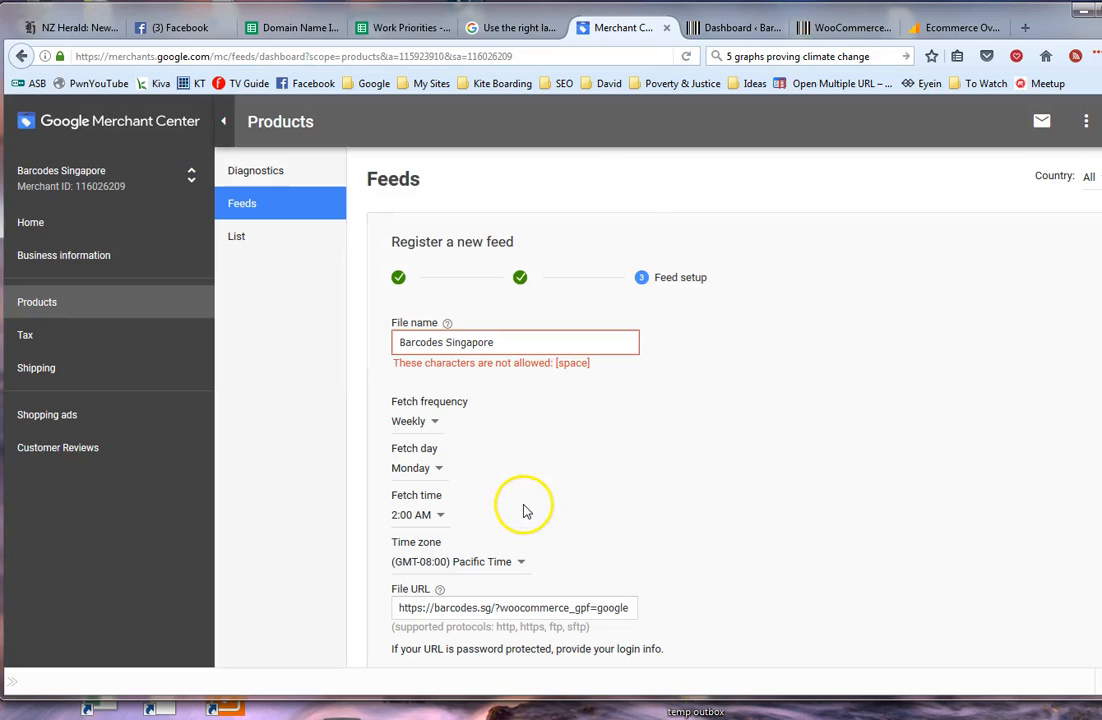
Step: Correct the file name so it contains no spaces, save the new feed and open its details page
left_click(444, 341)
scroll(540, 410, "down", 3)
left_click(421, 506)
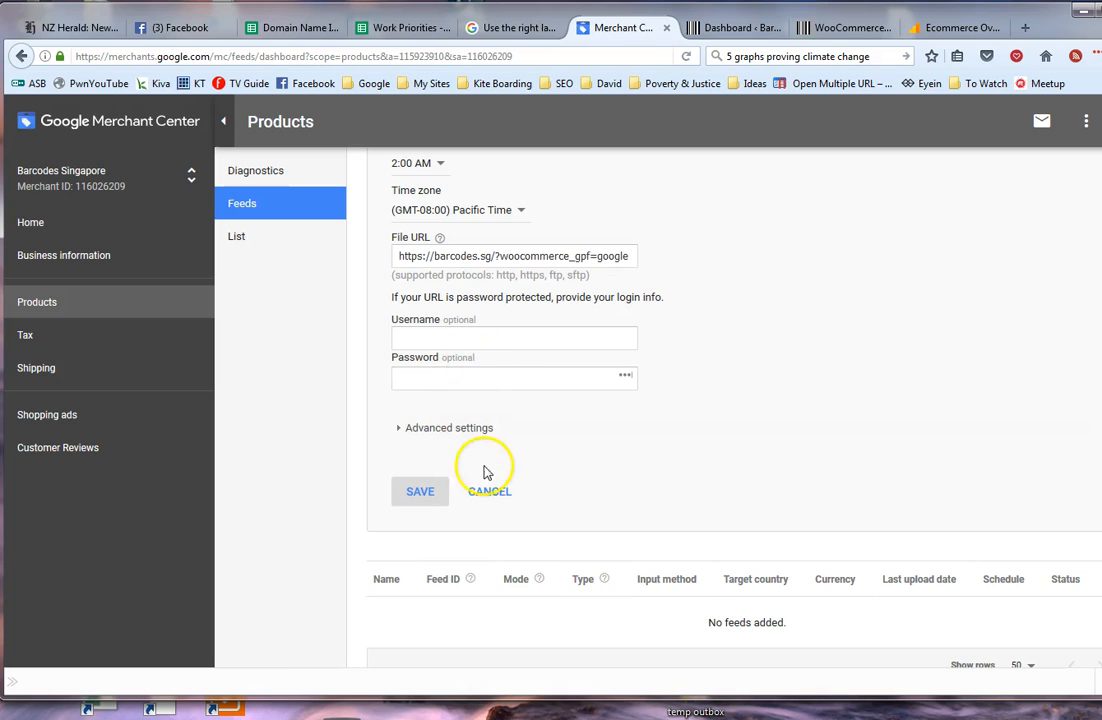
scroll(418, 476, "up", 3)
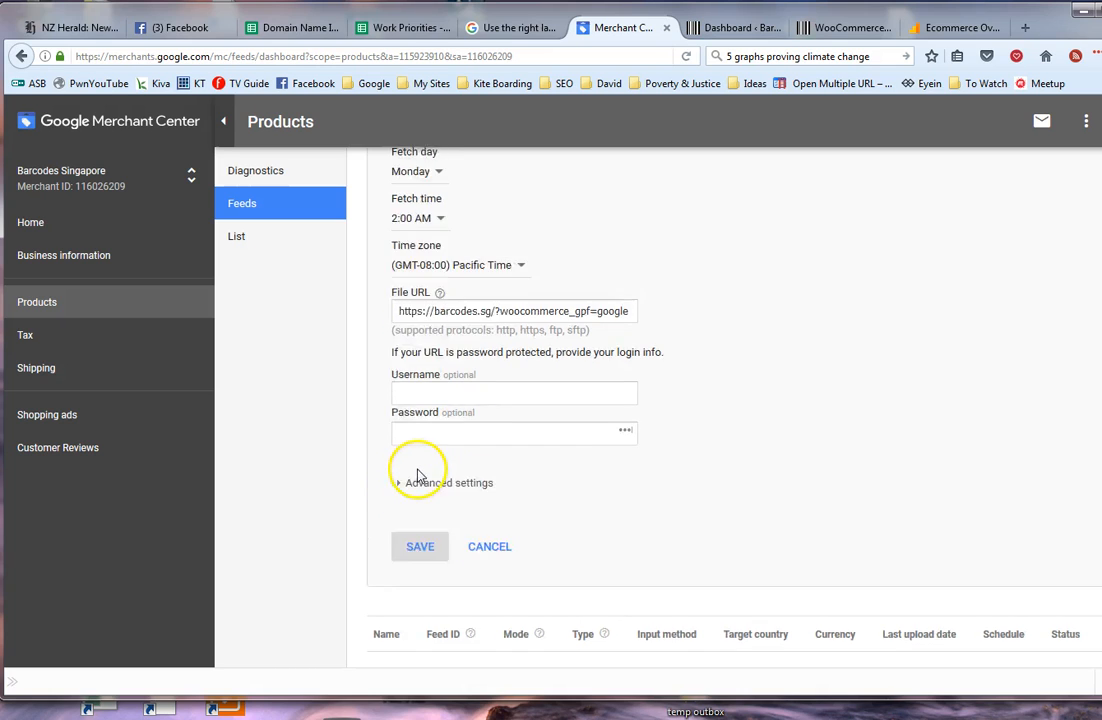
scroll(418, 476, "down", 4)
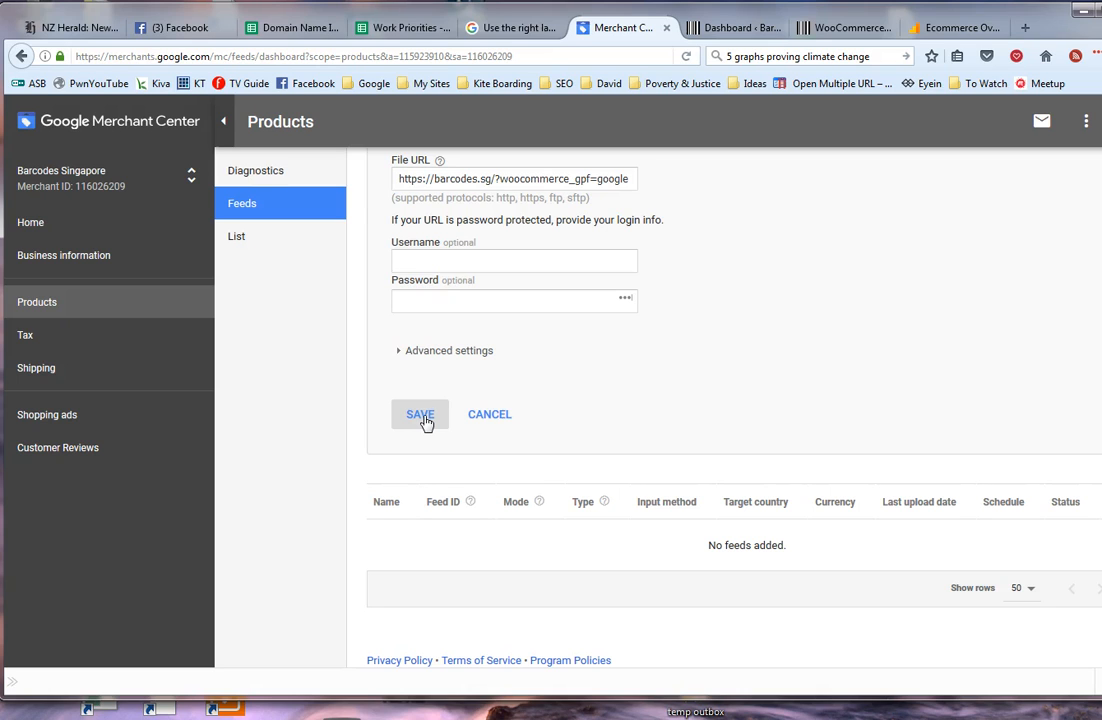
left_click(421, 416)
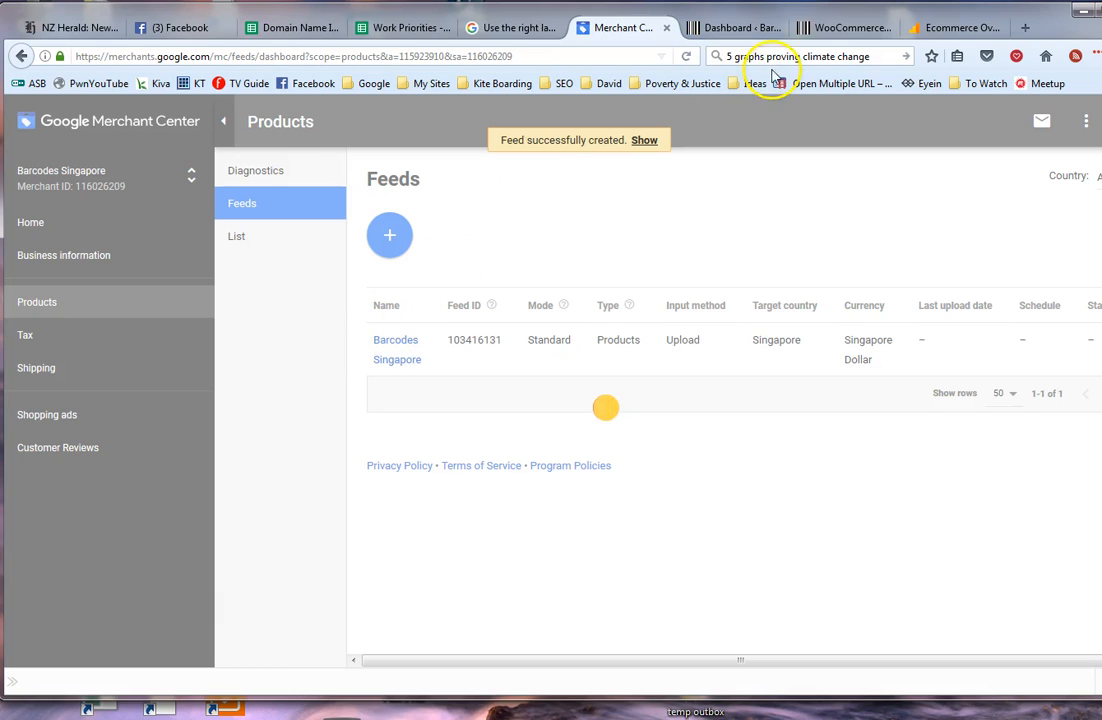
left_click(408, 349)
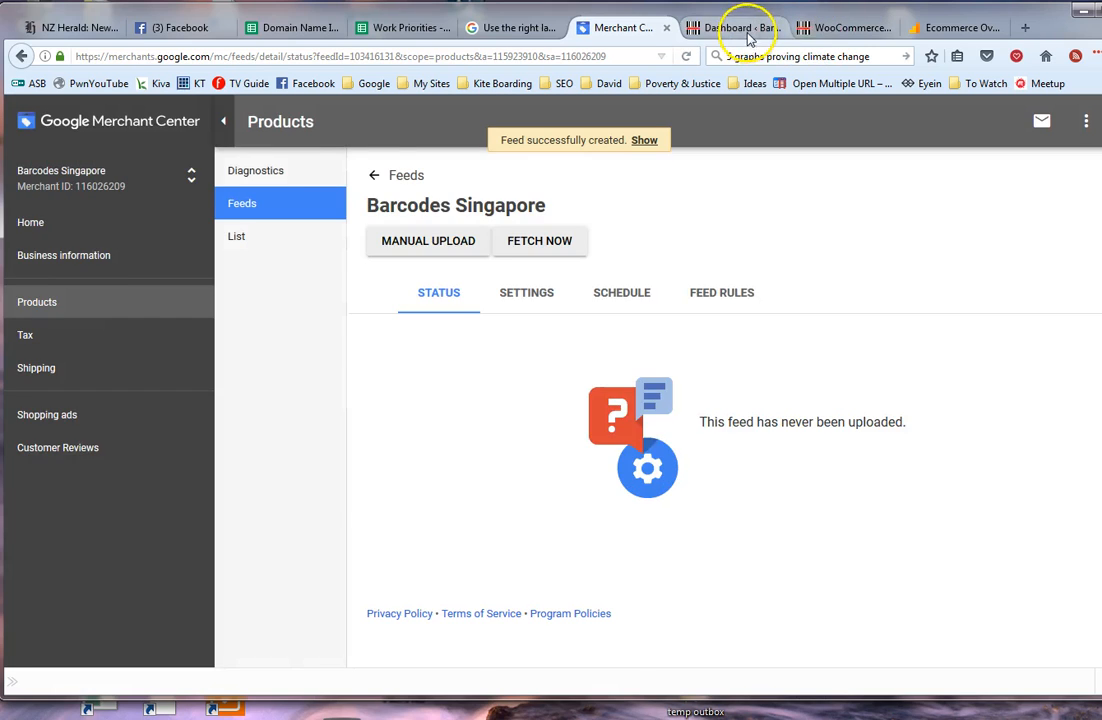
Step: Switch to the Barcodes.sg WordPress dashboard and open the Products list
left_click(742, 28)
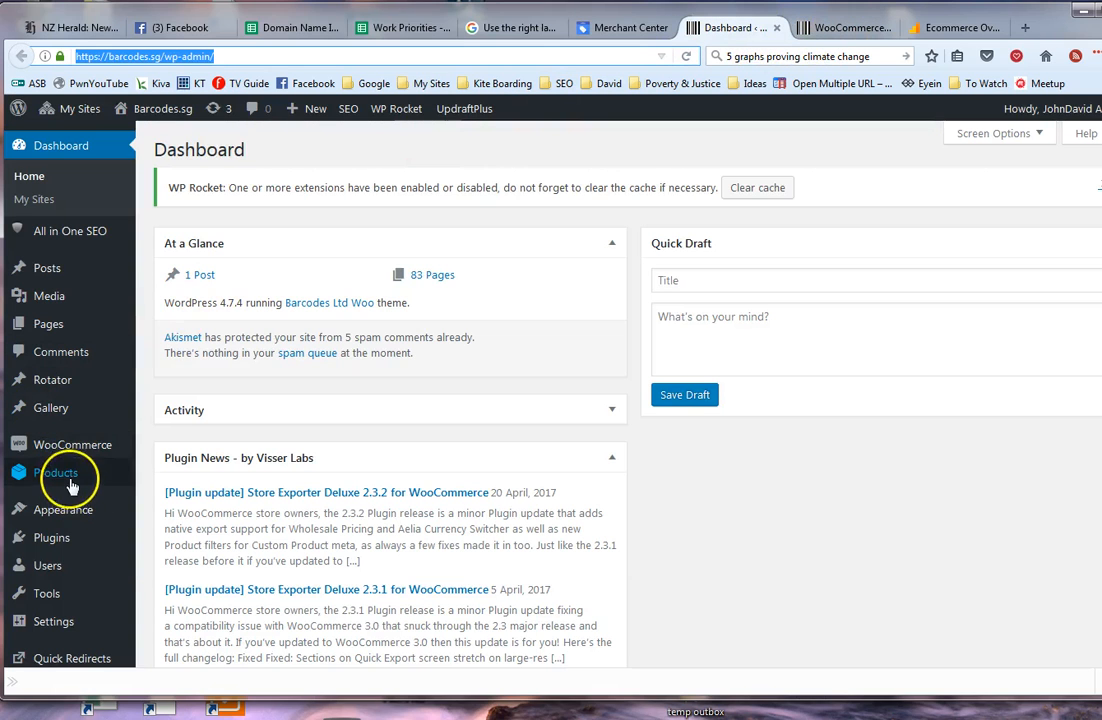
left_click(127, 458)
left_click(165, 474)
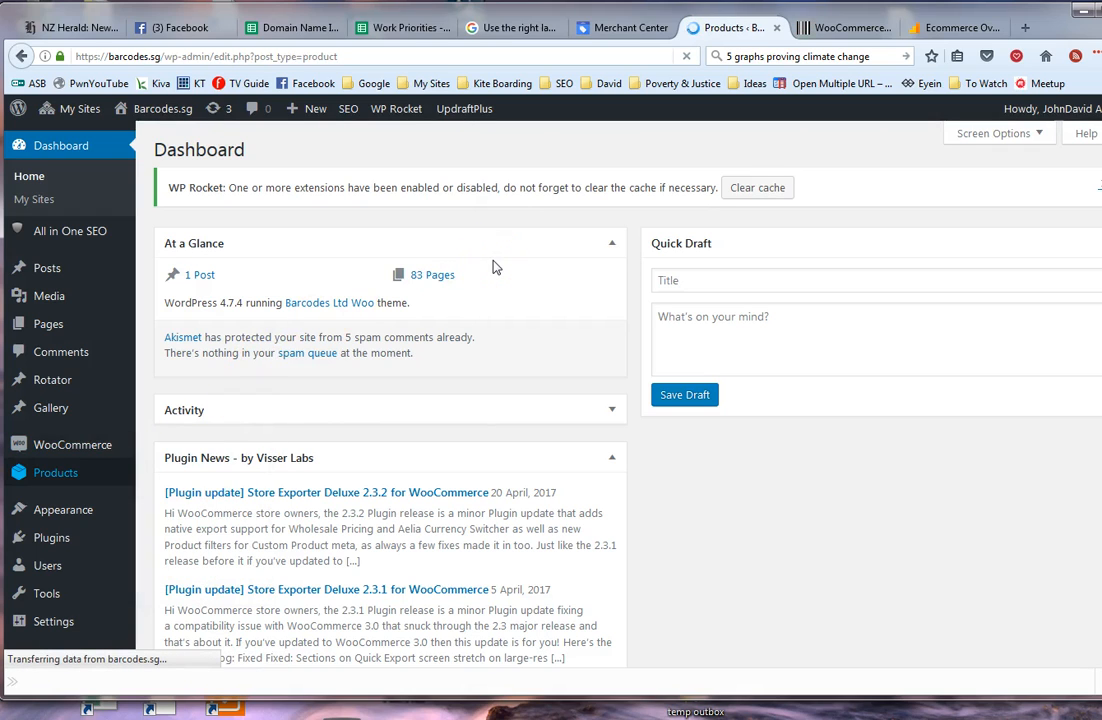
Step: Set the store default for Brand to "Barcodes Singapore" in the WooCommerce Product Feeds settings
left_click(835, 33)
scroll(310, 512, "down", 3)
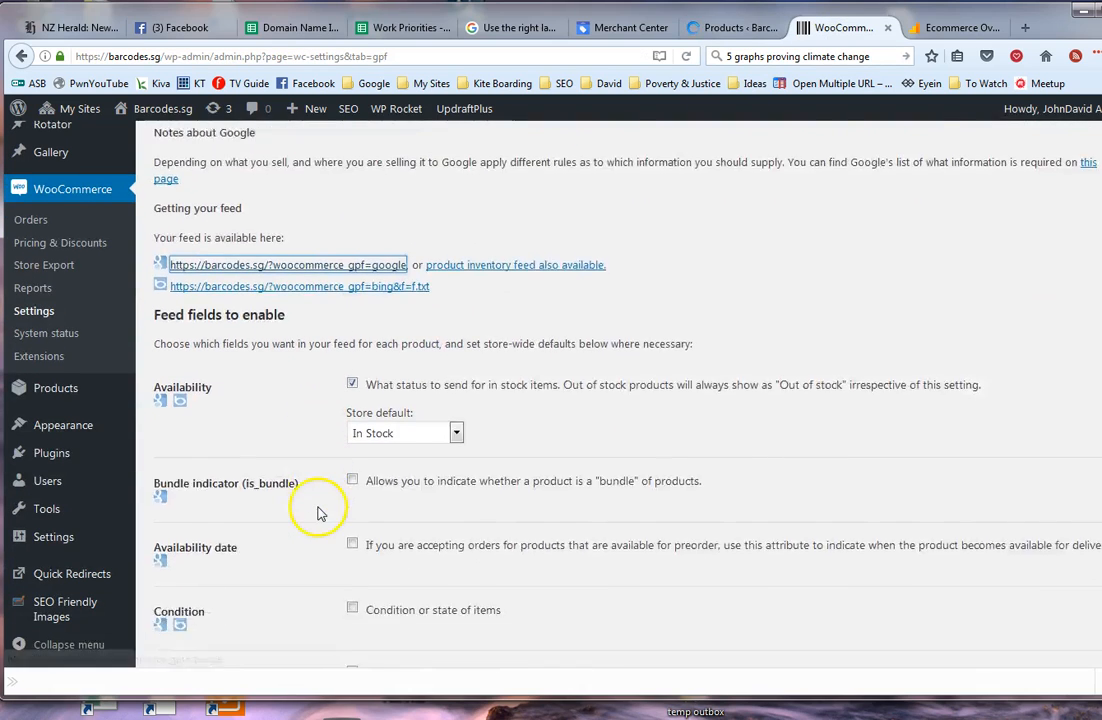
scroll(388, 410, "down", 3)
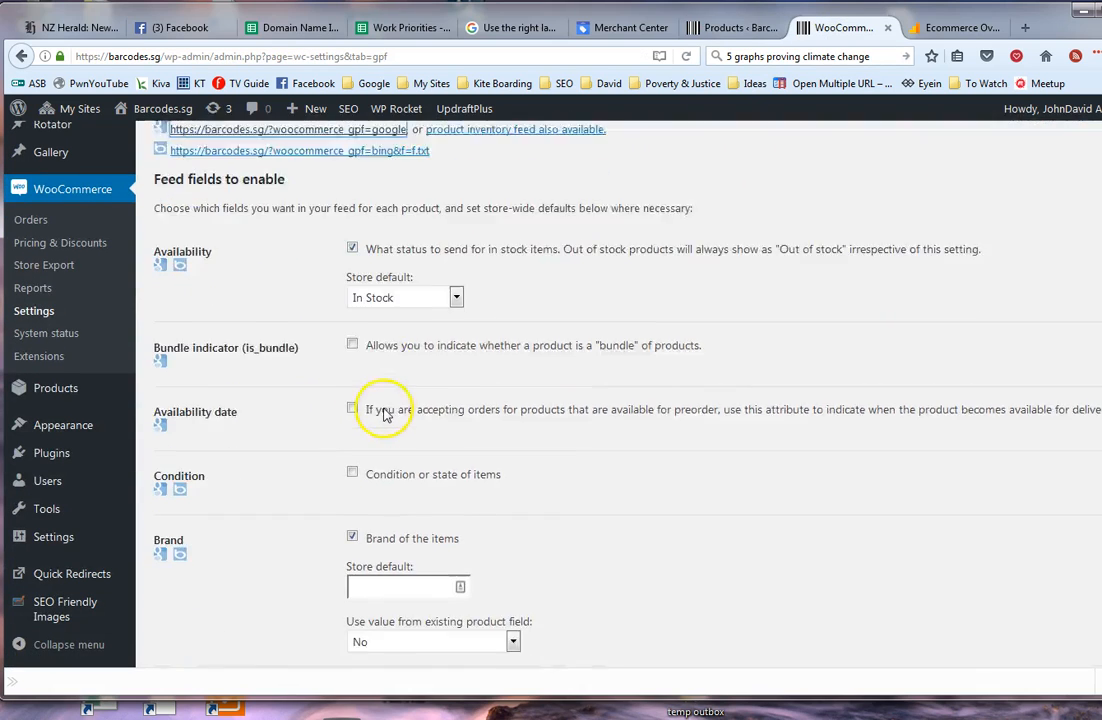
scroll(384, 421, "down", 1)
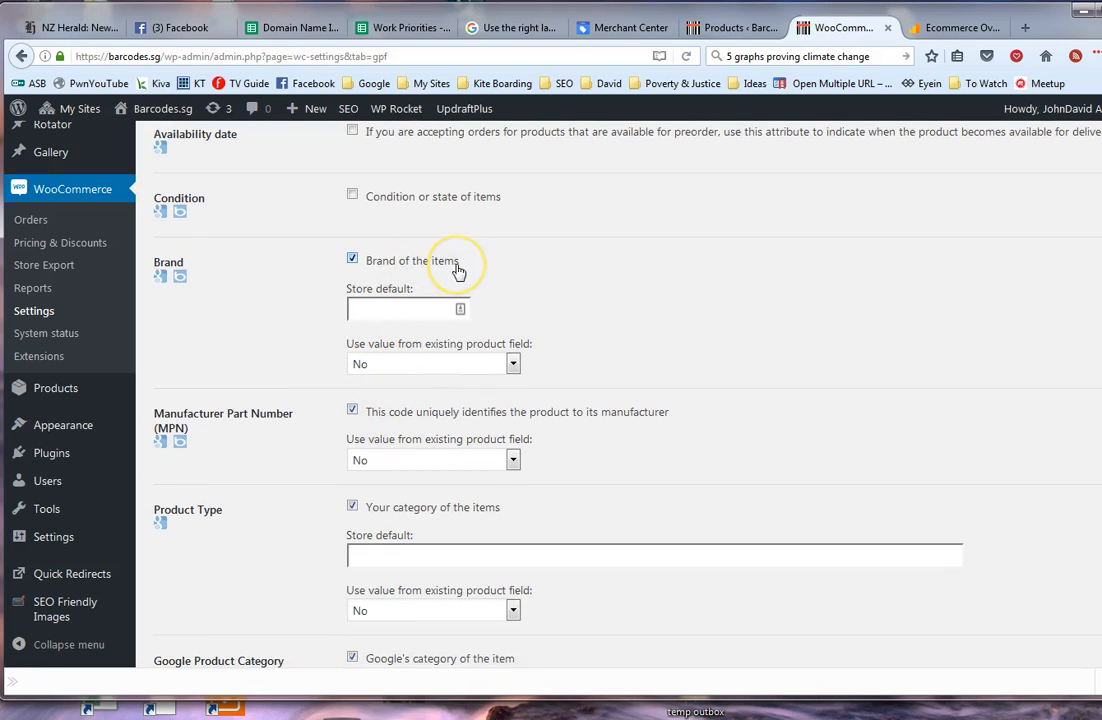
type("b")
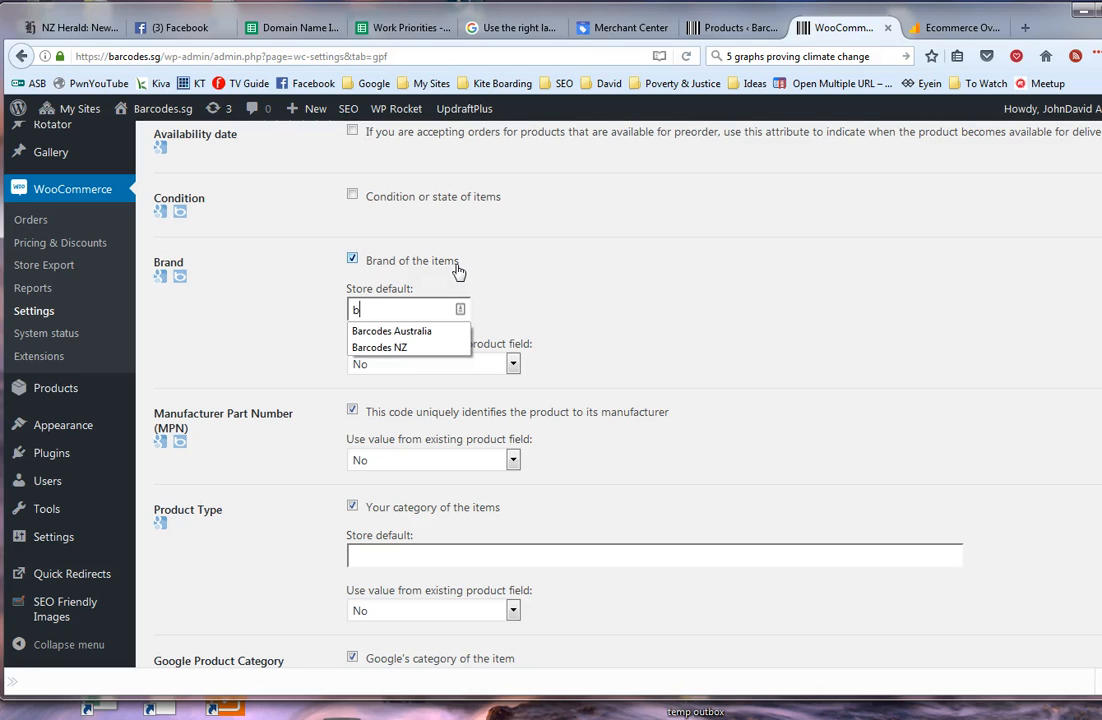
key("BackSpace")
type("Barcodes Singapore")
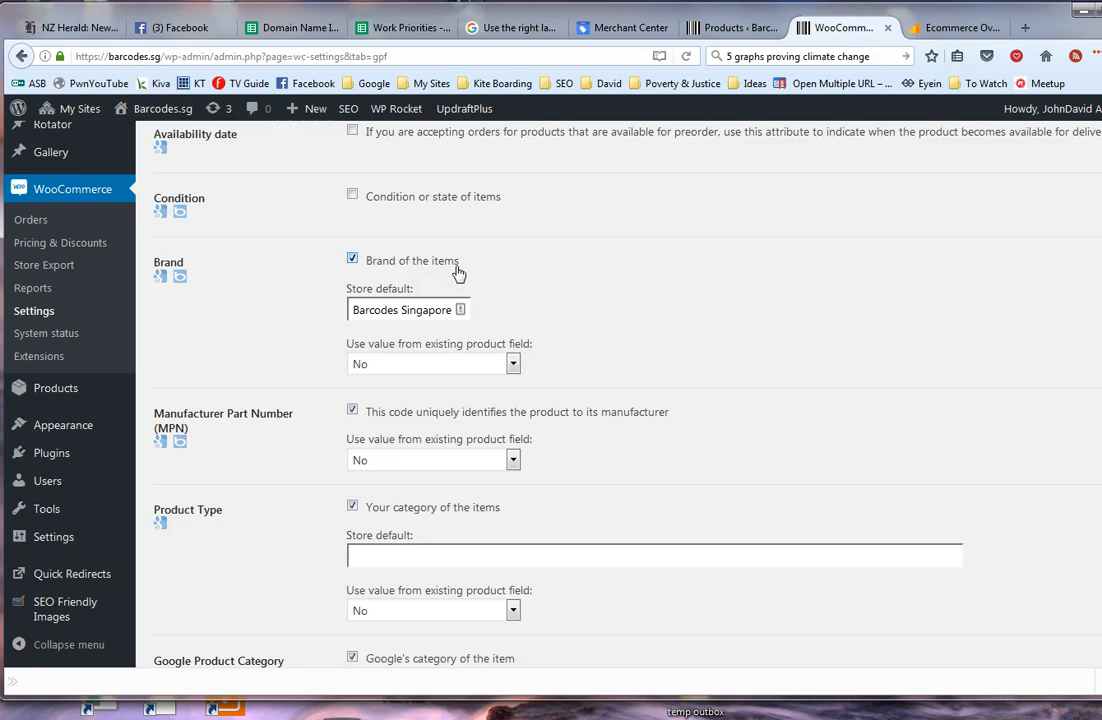
Step: Enable the Condition field in the product feed and set its store default to New
scroll(457, 272, "up", 3)
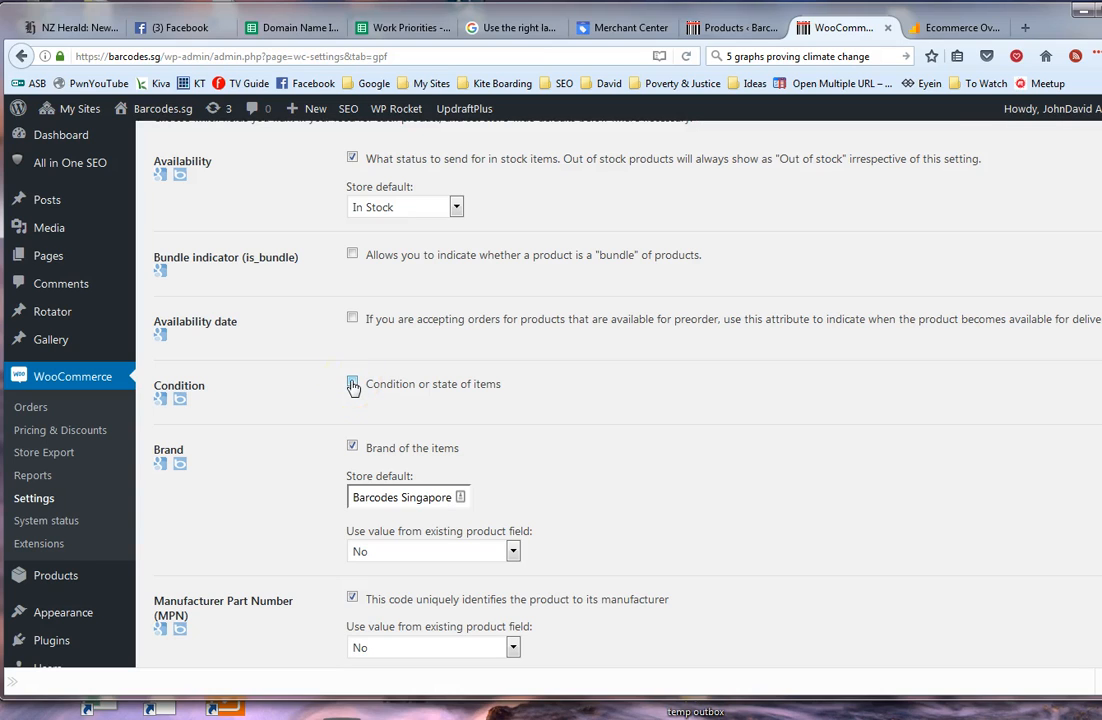
left_click(351, 383)
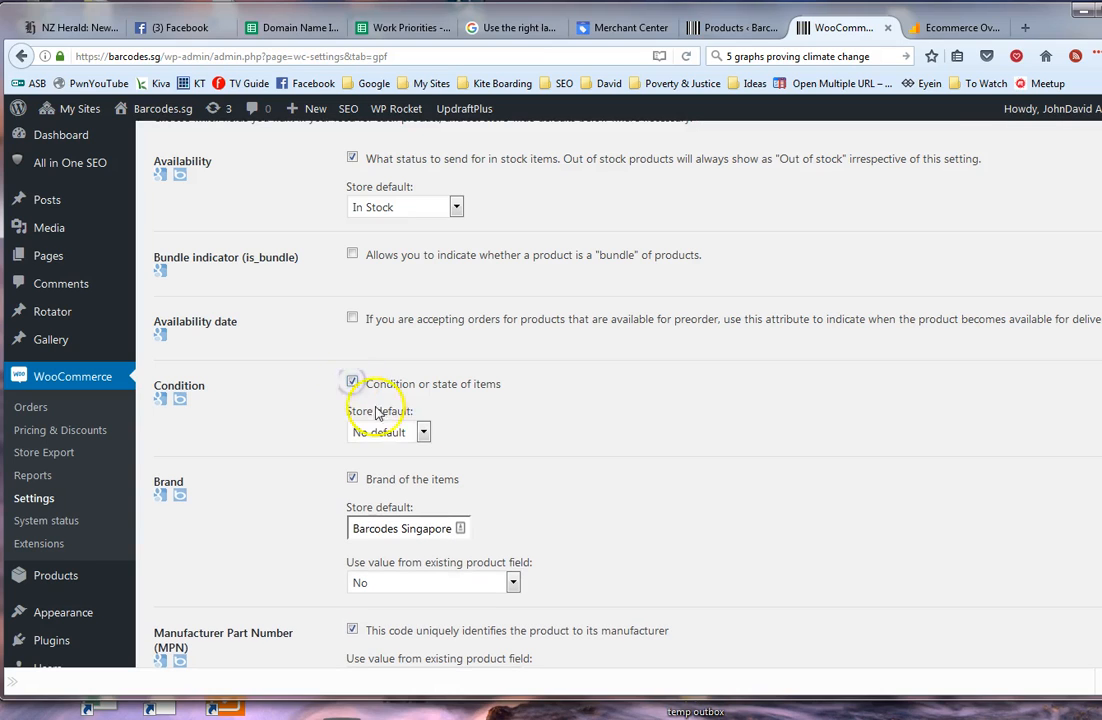
left_click(423, 432)
left_click(388, 470)
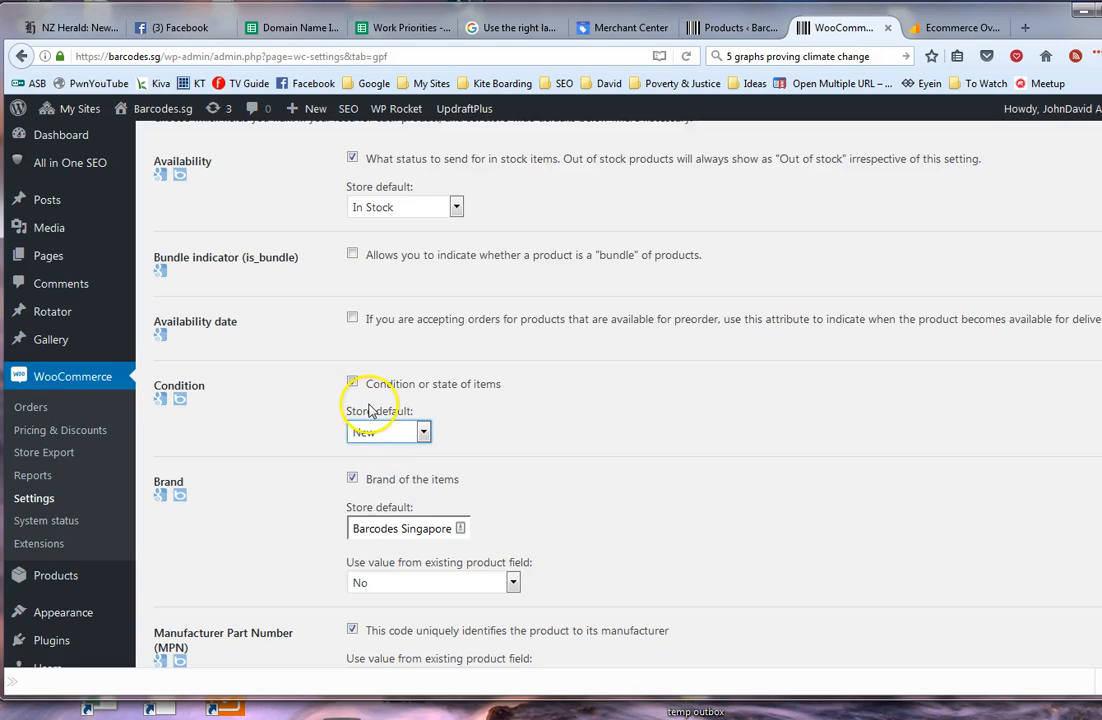
Step: Set the Product Type store default to "barcodes" and look through the remaining feed fields
scroll(370, 410, "up", 2)
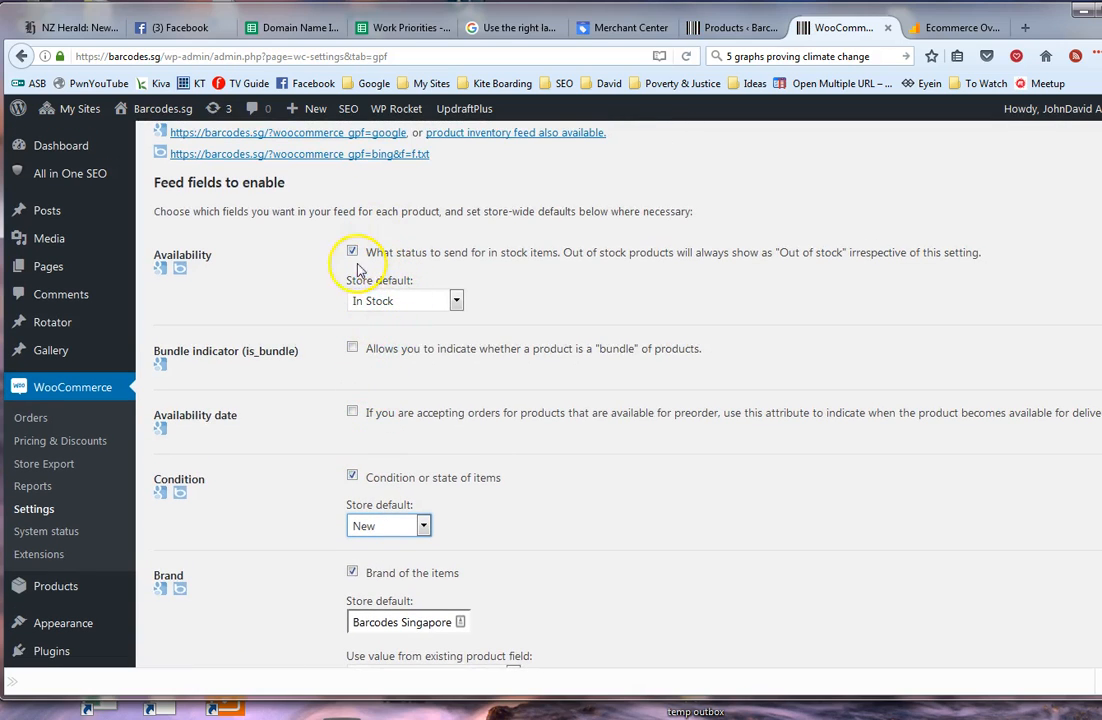
scroll(360, 389, "down", 6)
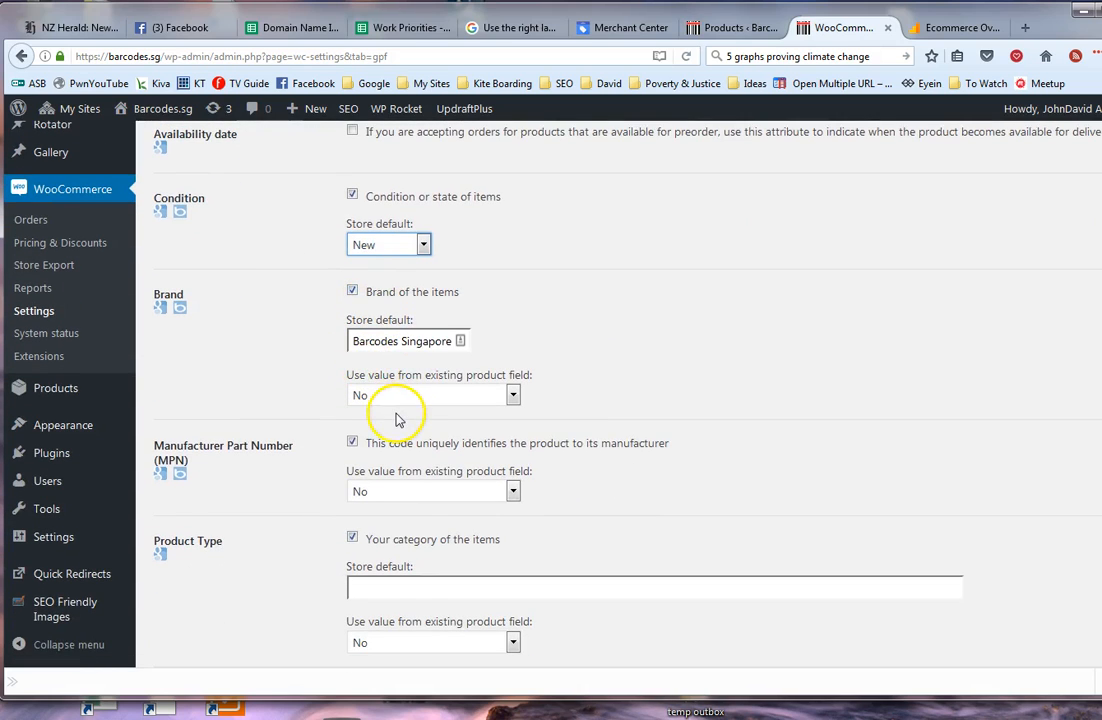
scroll(398, 420, "down", 2)
left_click(461, 491)
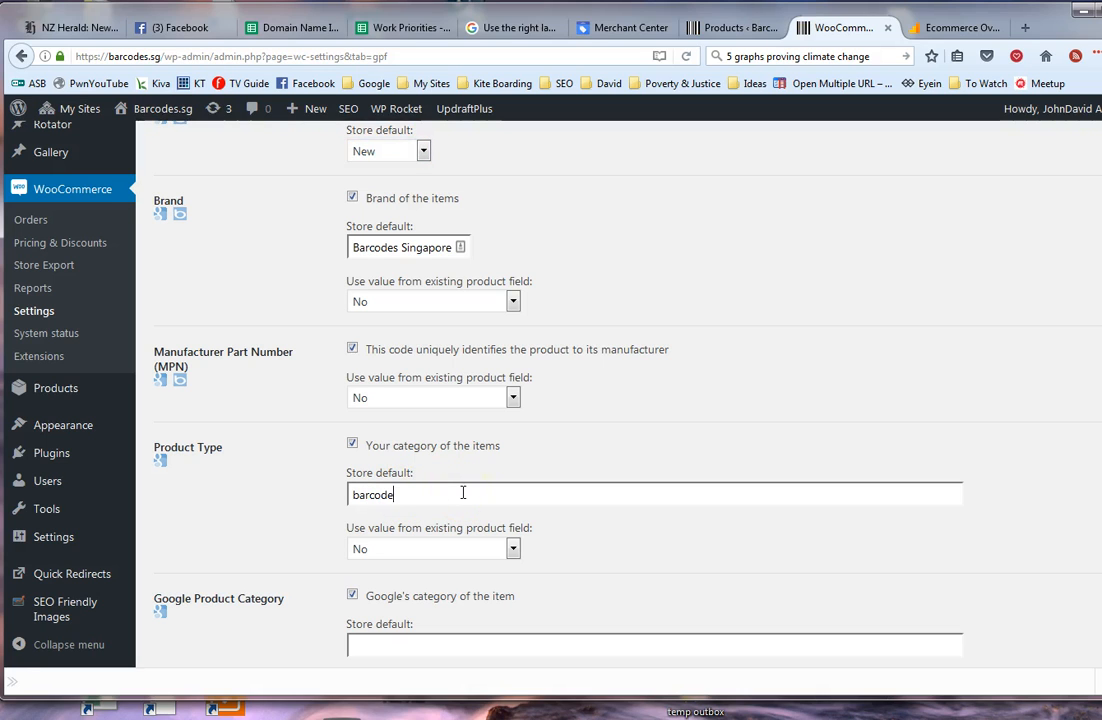
scroll(463, 493, "down", 8)
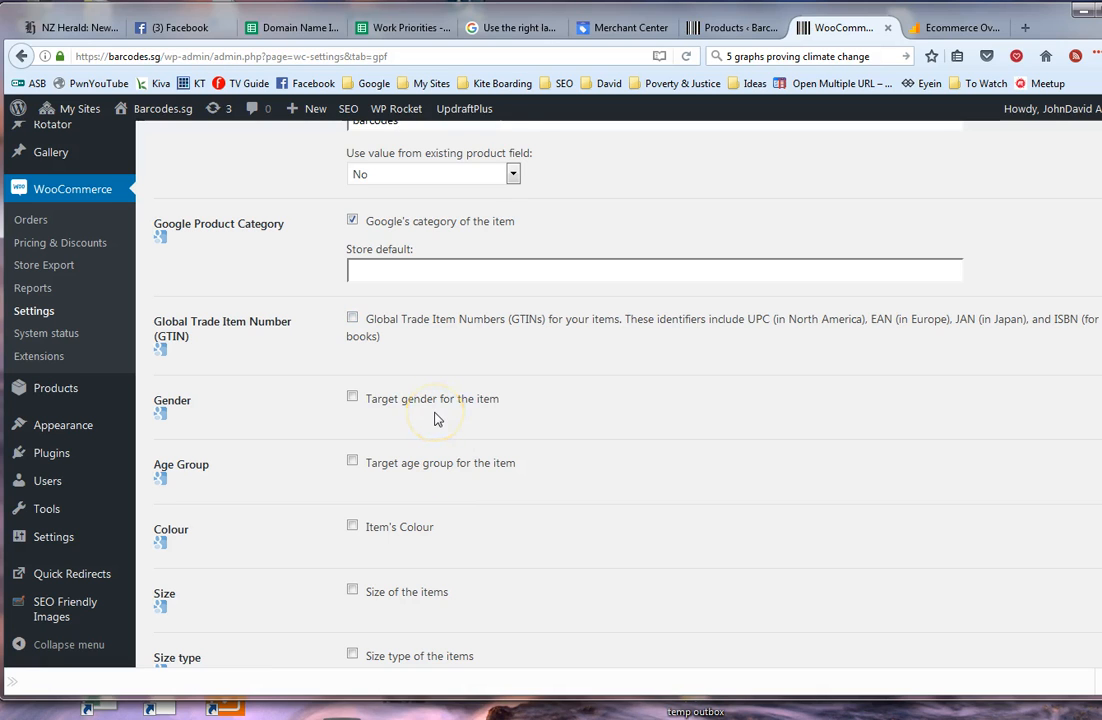
scroll(436, 420, "down", 10)
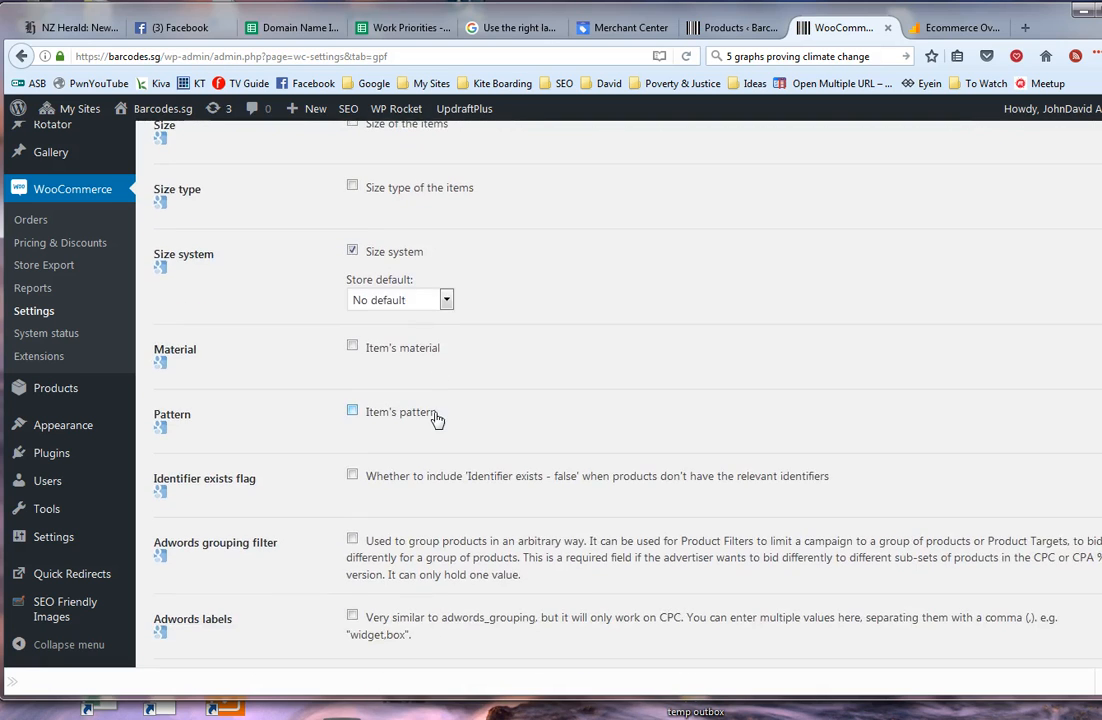
Step: Review the remaining product feed fields down to the Promotion ID and save the feed settings
scroll(436, 420, "down", 10)
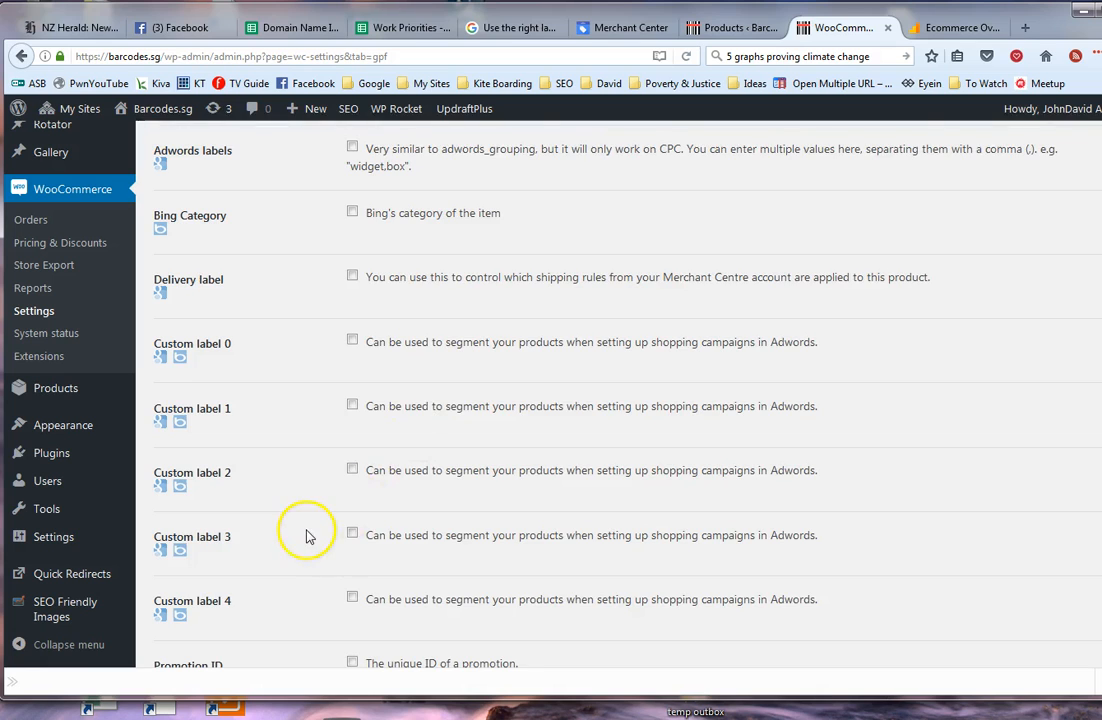
scroll(307, 536, "down", 5)
left_click(193, 586)
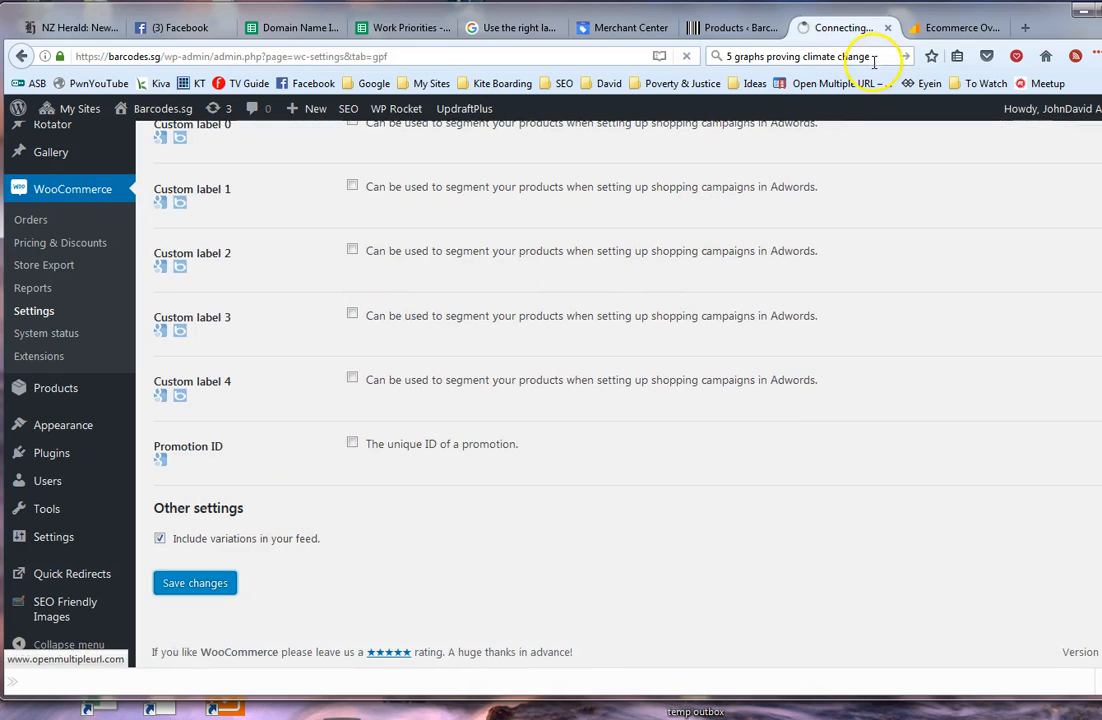
Step: Sort the Products list by price and open the "test" product for editing in a separate browser tab
left_click(741, 30)
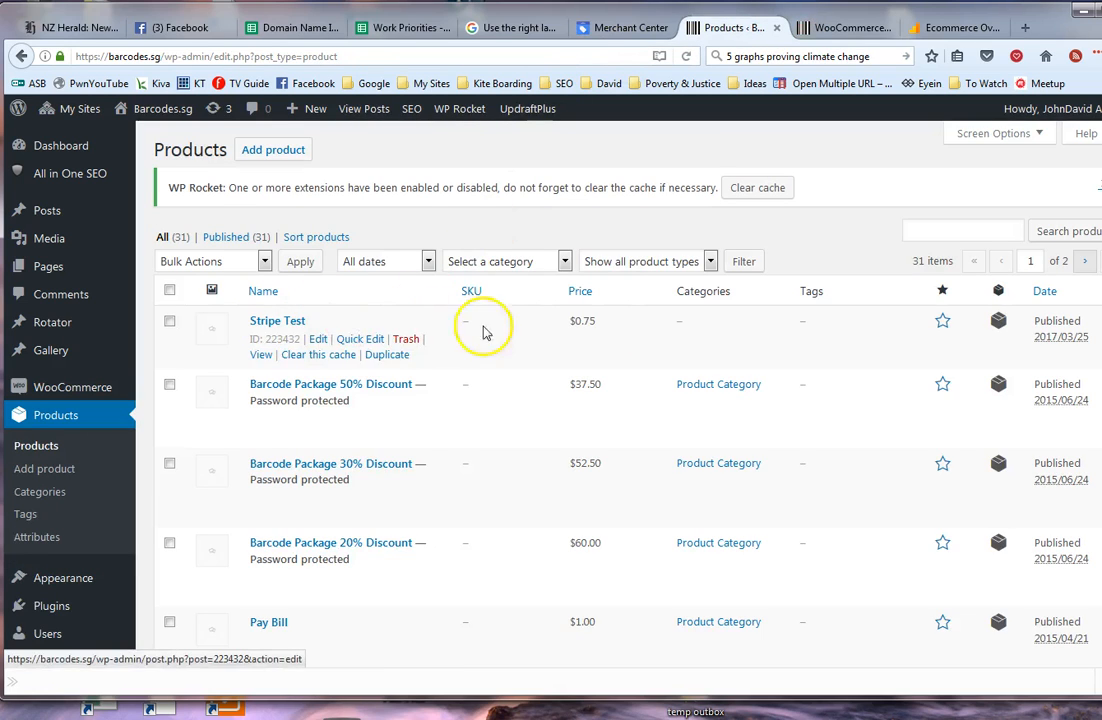
left_click(584, 291)
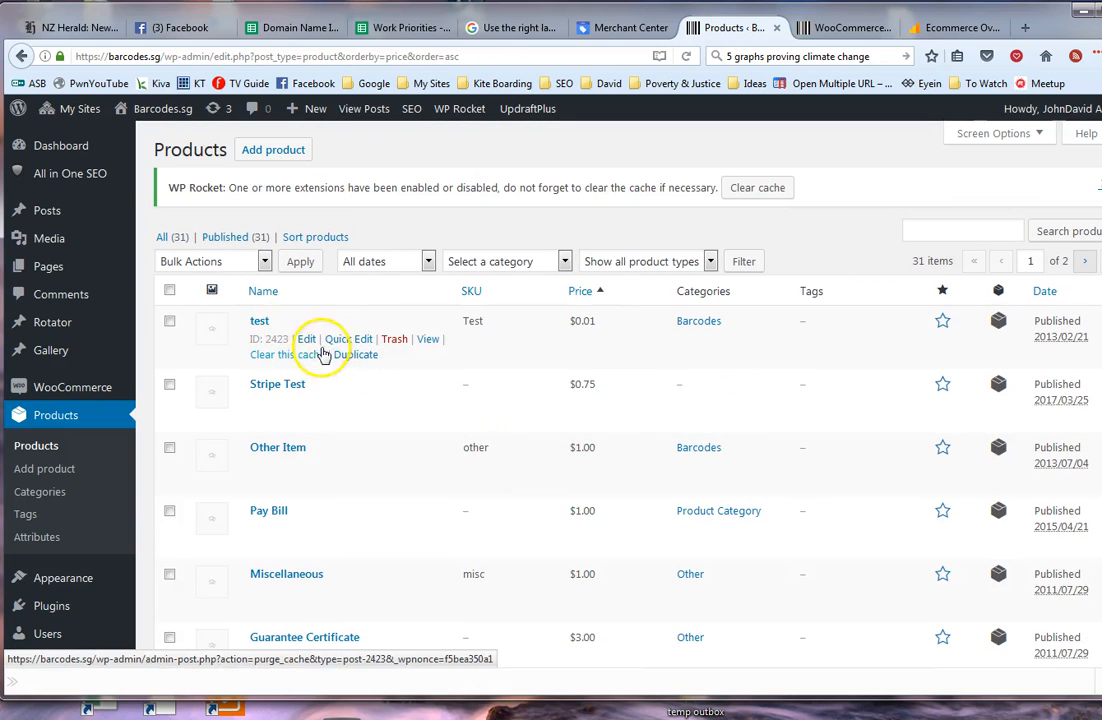
right_click(305, 340)
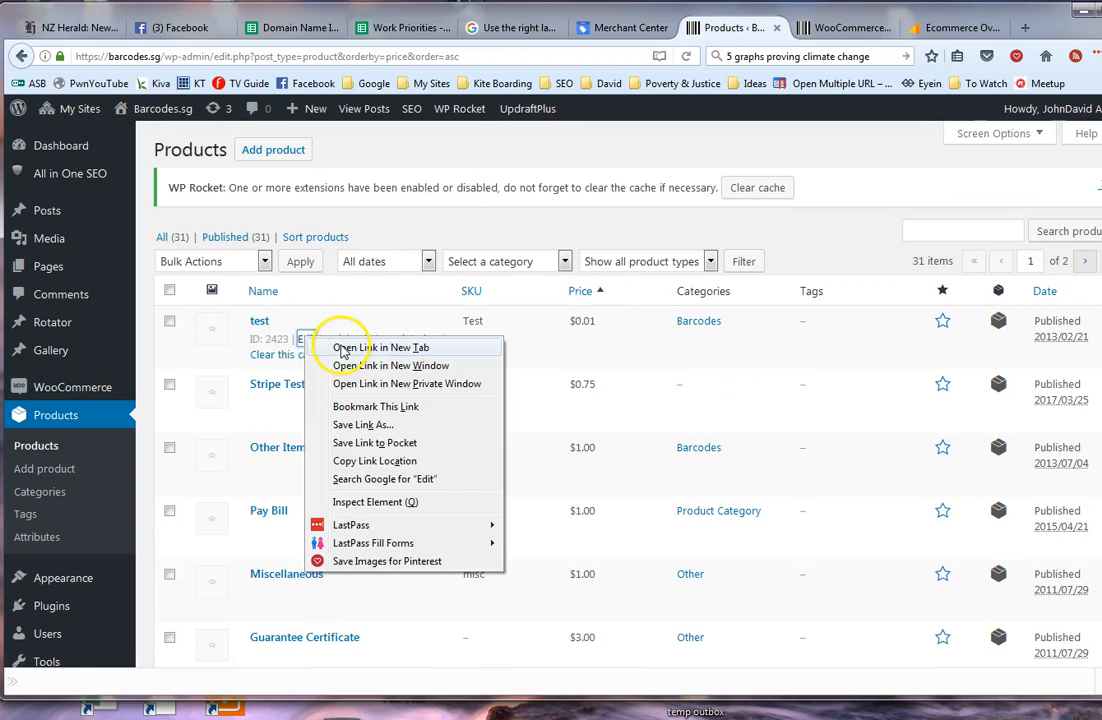
left_click(342, 351)
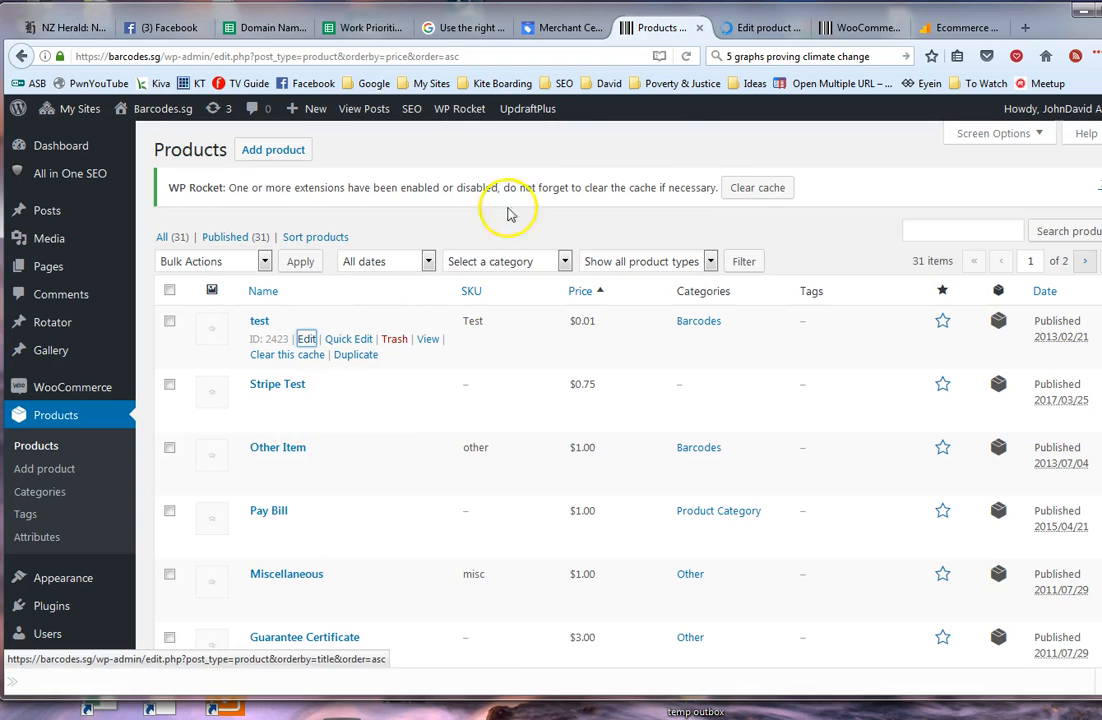
left_click(748, 30)
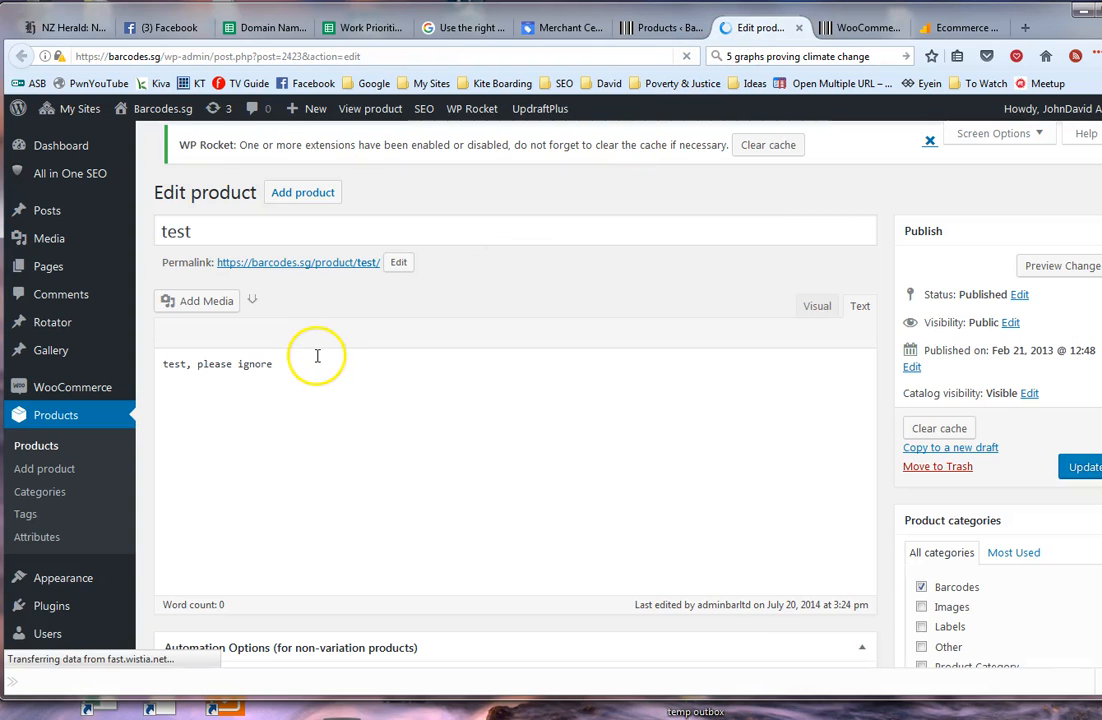
Step: Hide the "test" product from the feed in its Product Feed Information and update the product
scroll(314, 399, "down", 2)
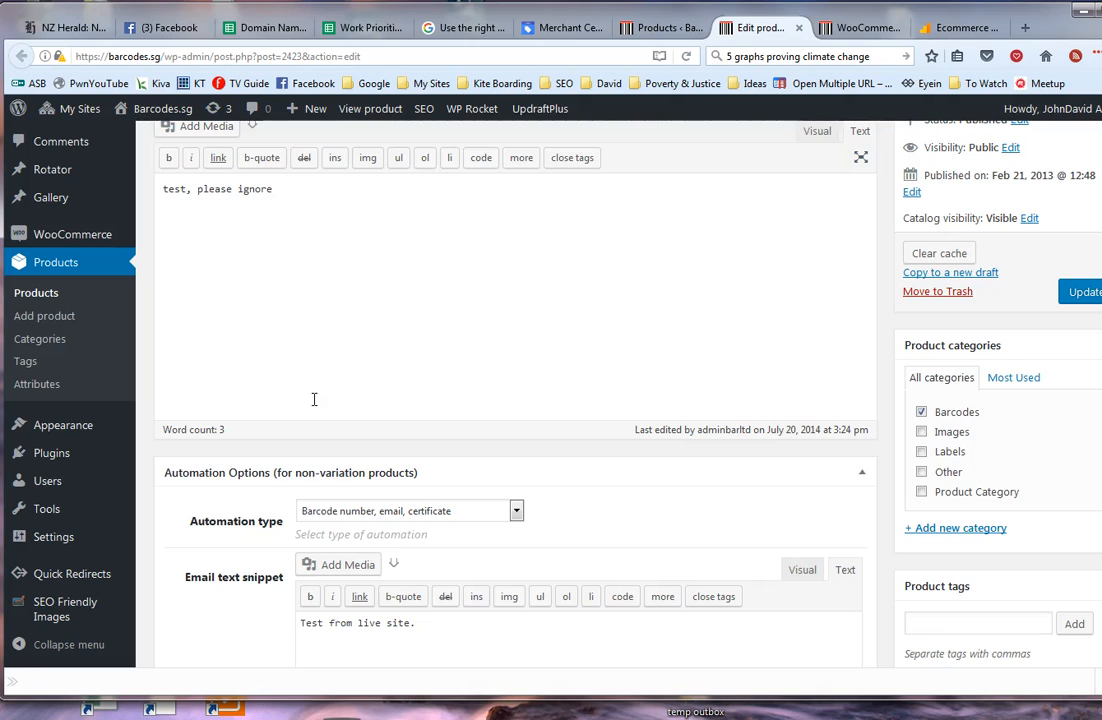
scroll(315, 400, "down", 3)
scroll(314, 405, "down", 6)
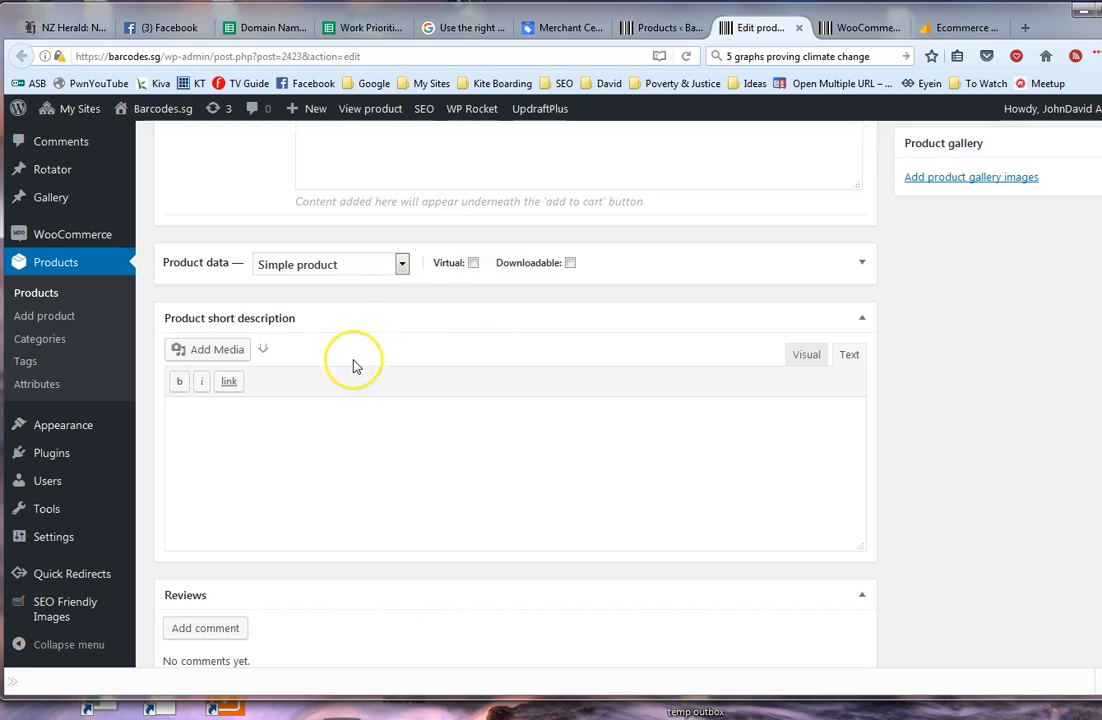
scroll(352, 364, "down", 3)
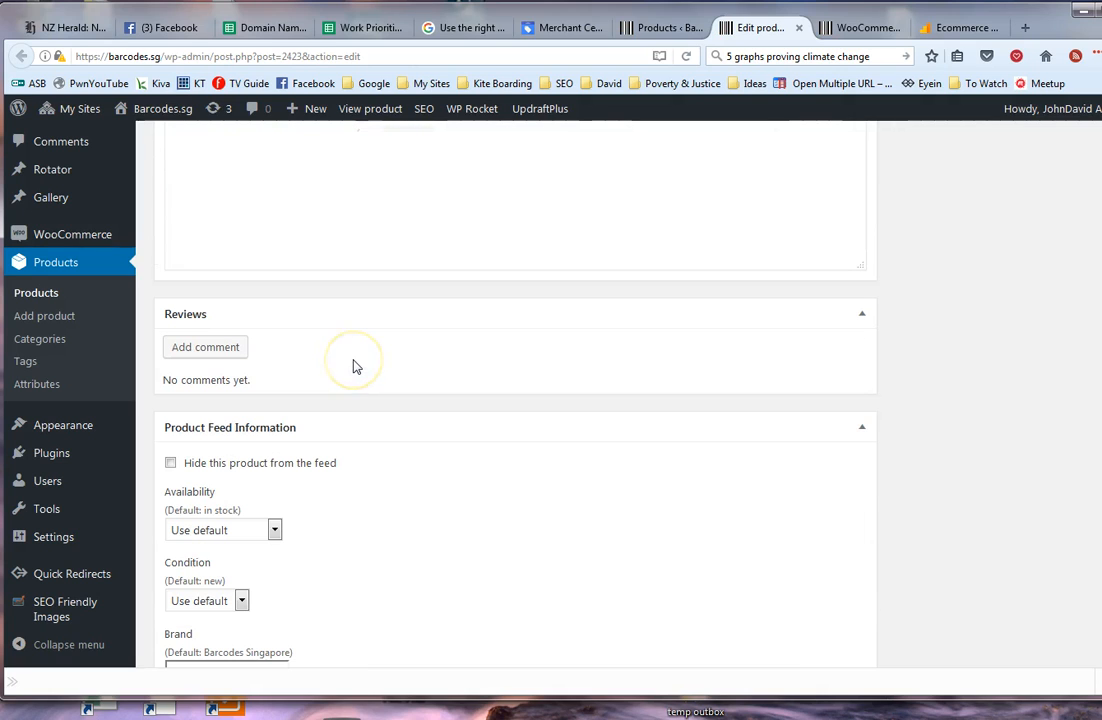
left_click(169, 467)
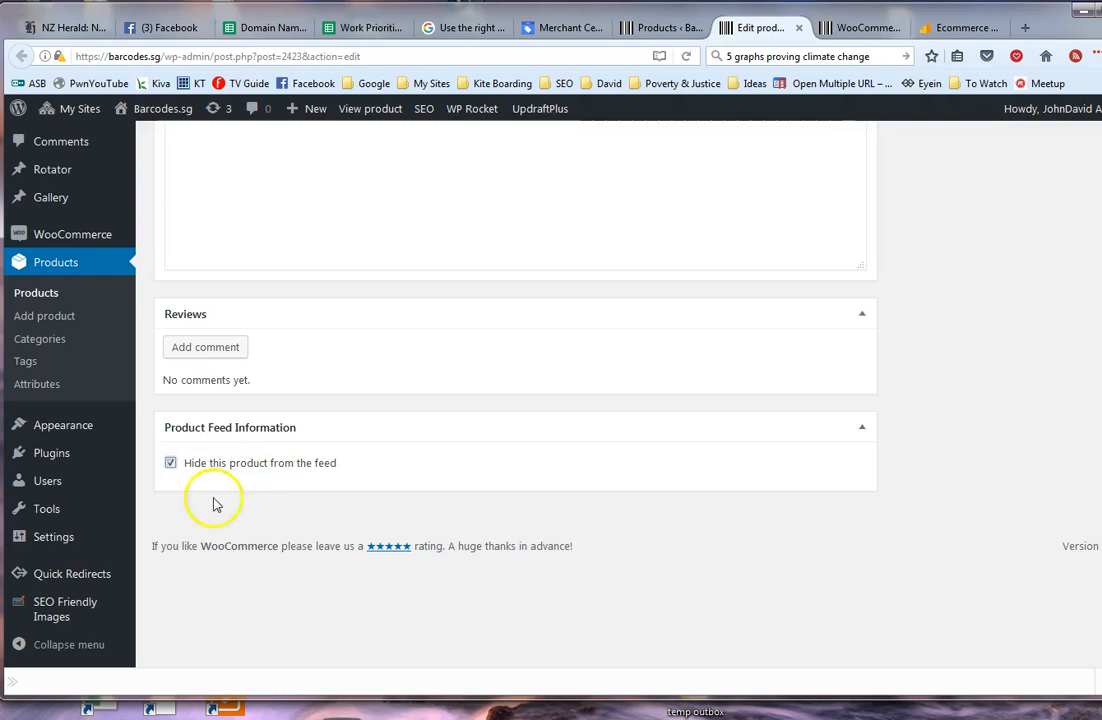
scroll(742, 447, "up", 3)
scroll(1075, 295, "up", 6)
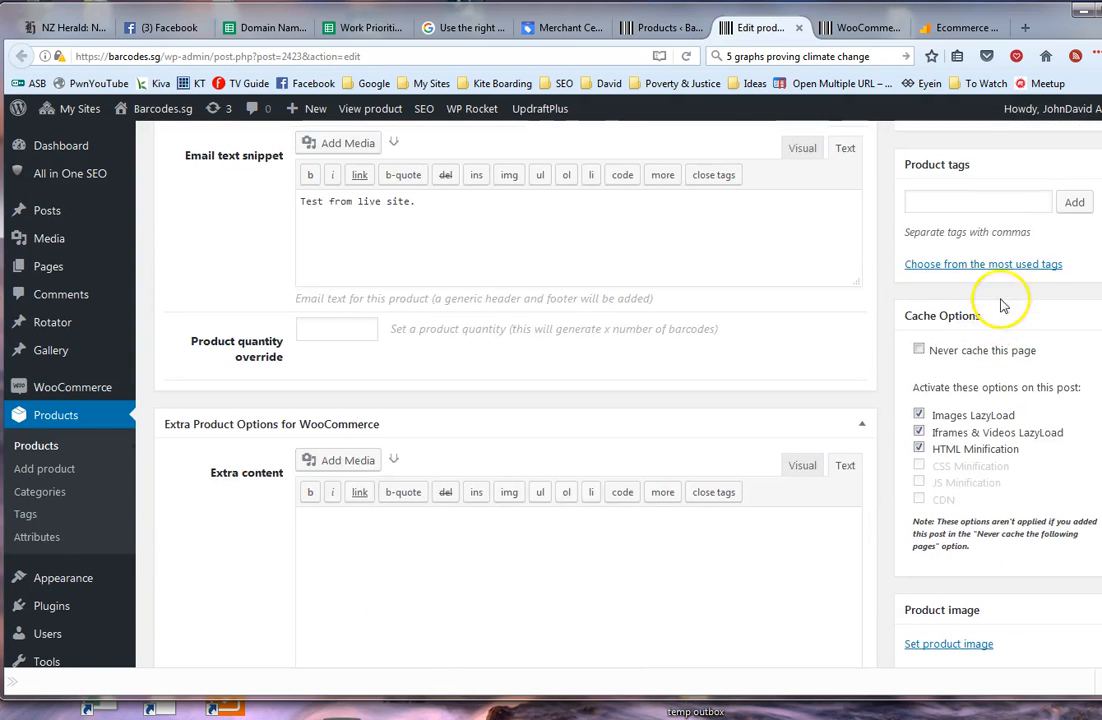
left_click(1077, 250)
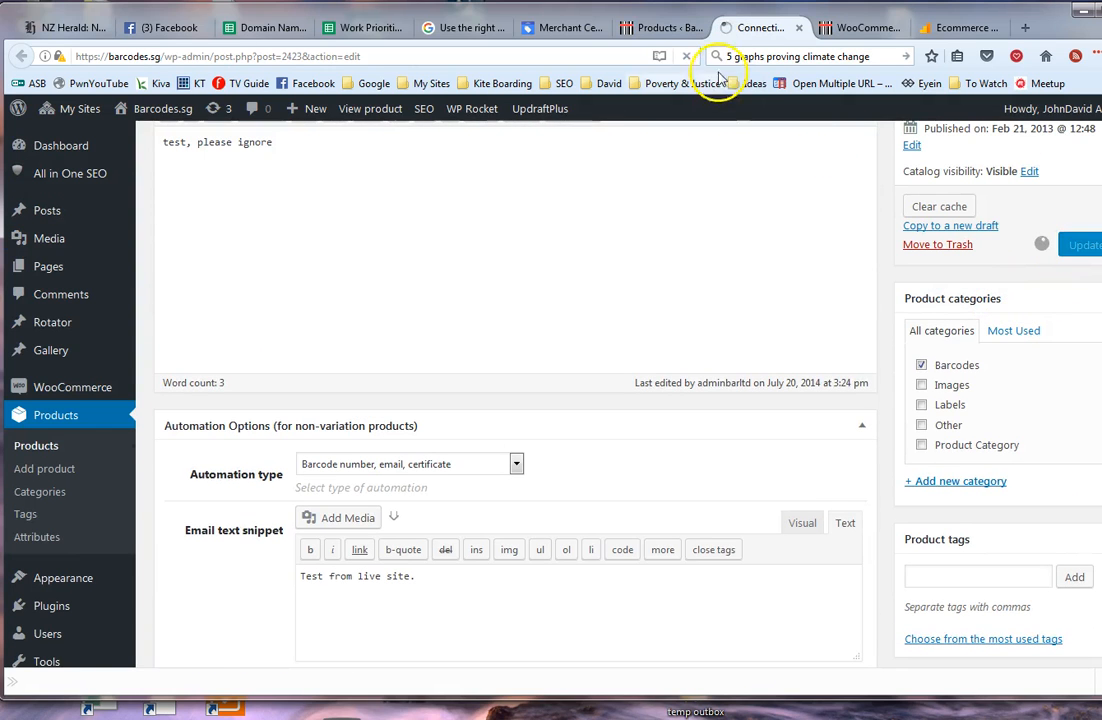
Step: Open the edit pages of Stripe Test, Other Item, Pay Bill and Guarantee Certificate from the Products list in separate browser tabs
left_click(655, 30)
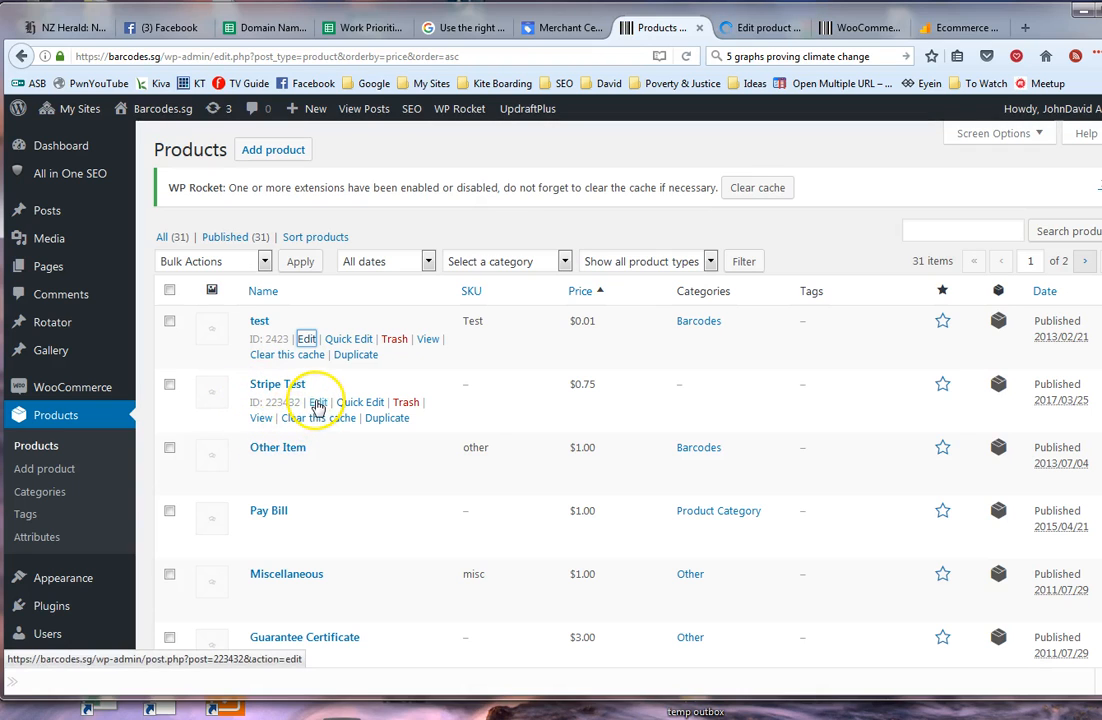
left_click(316, 403)
right_click(340, 400)
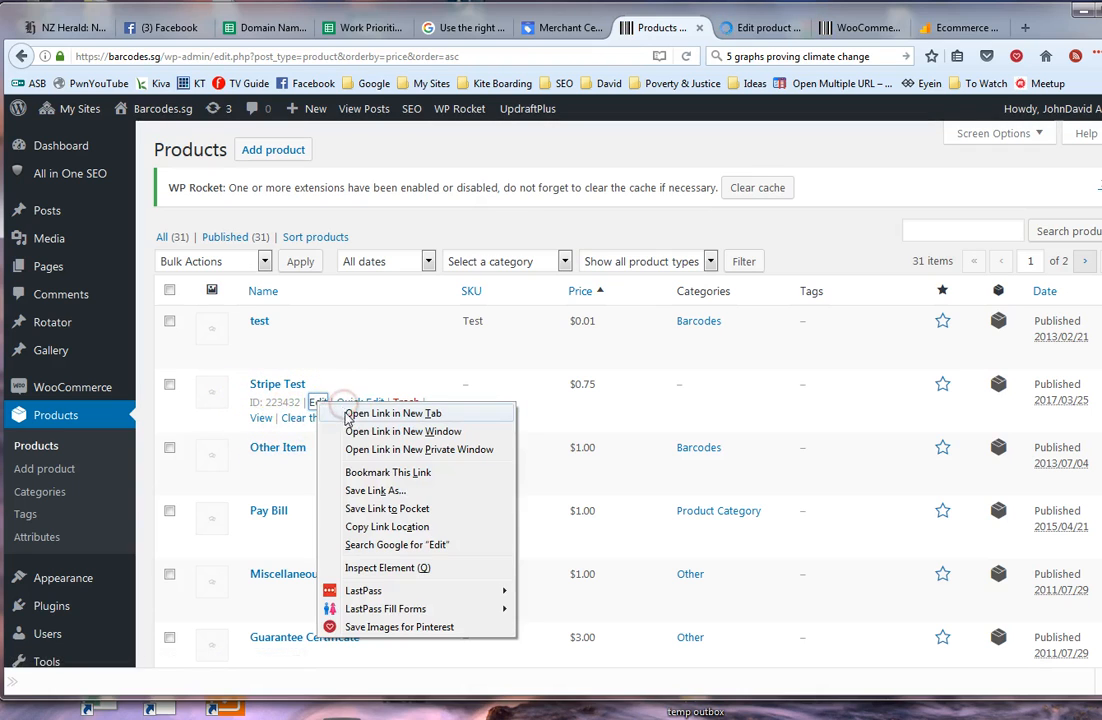
left_click(381, 413)
right_click(306, 468)
left_click(352, 480)
right_click(313, 529)
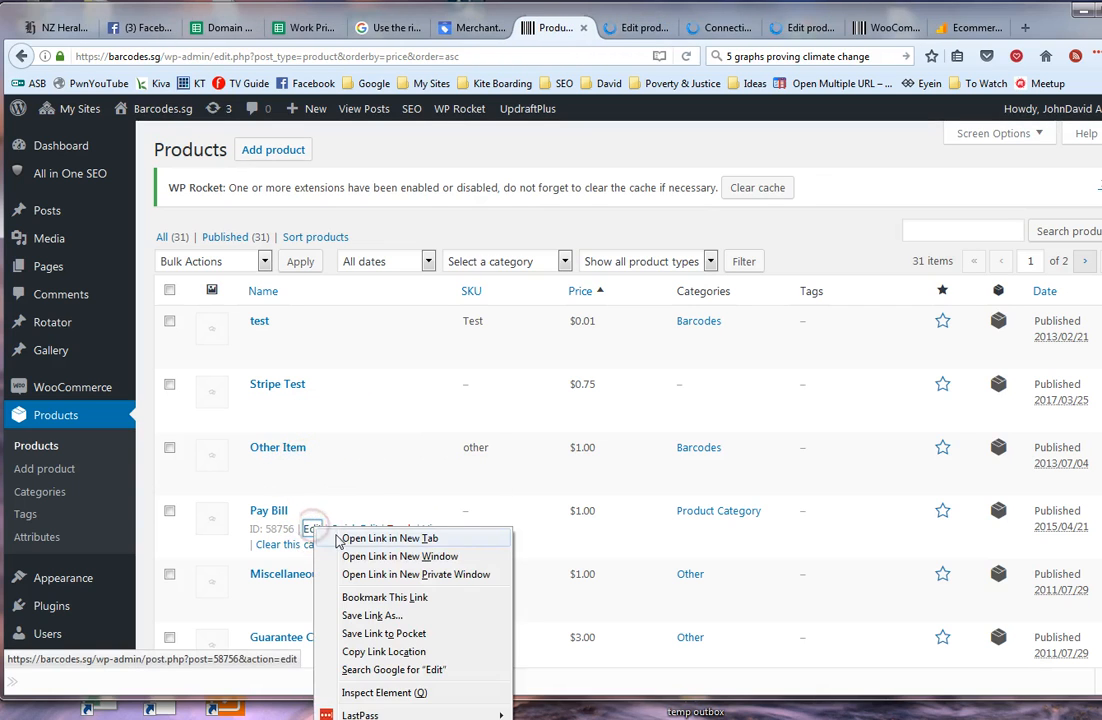
left_click(360, 538)
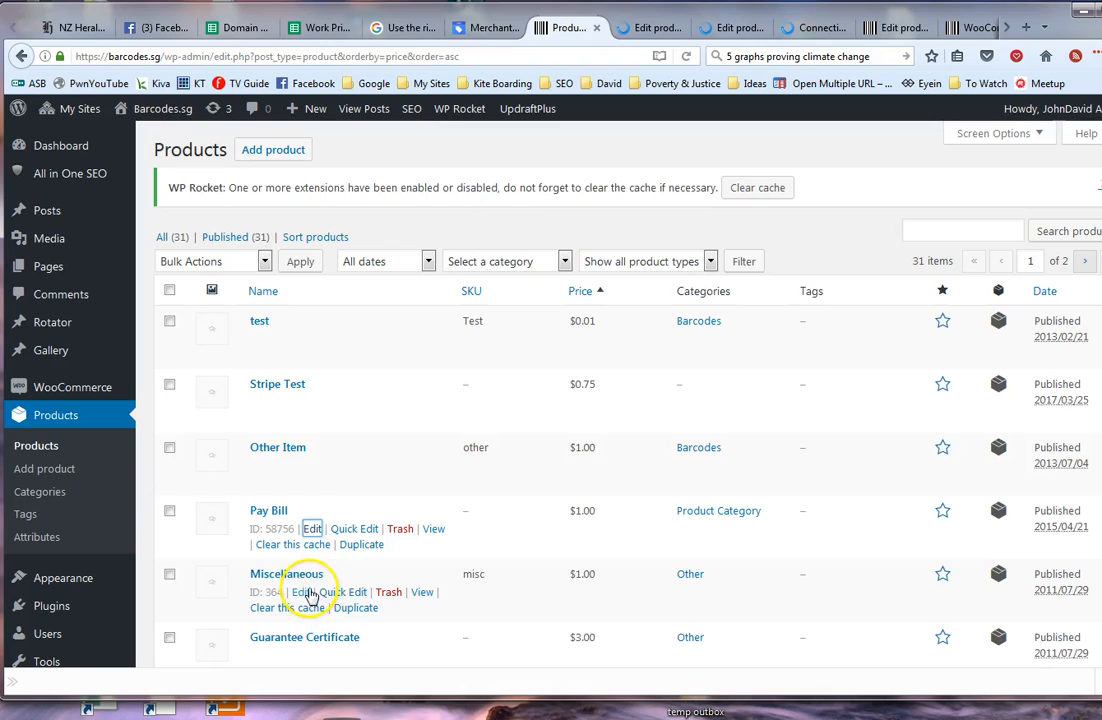
right_click(301, 594)
left_click(345, 605)
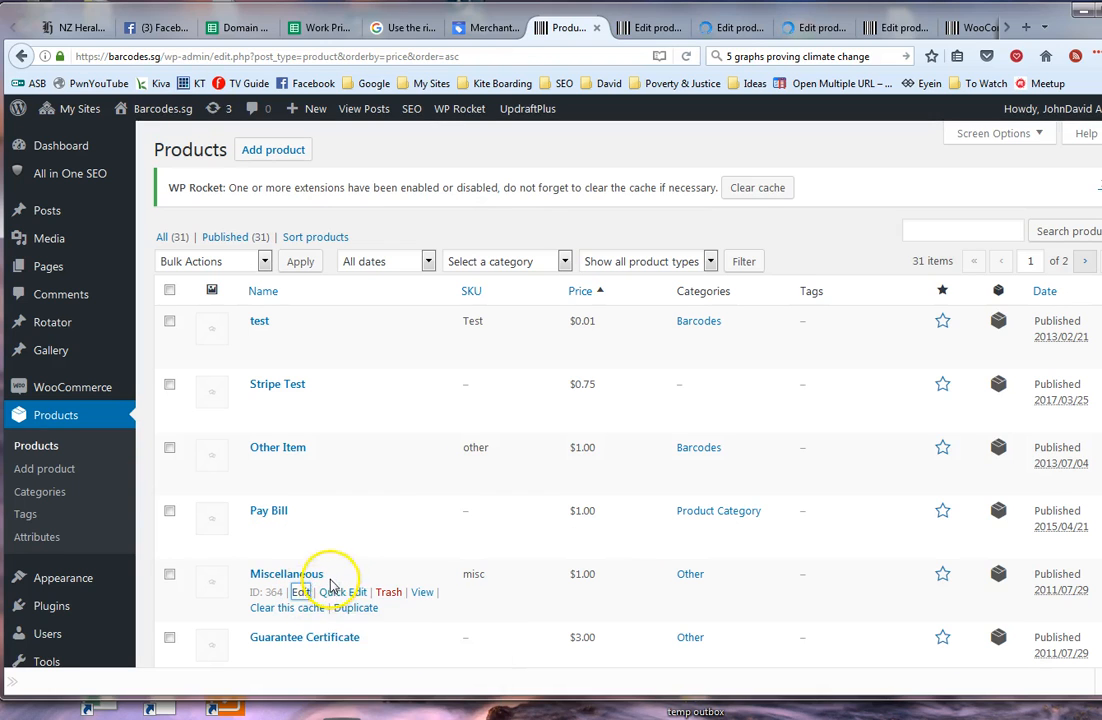
scroll(290, 590, "down", 2)
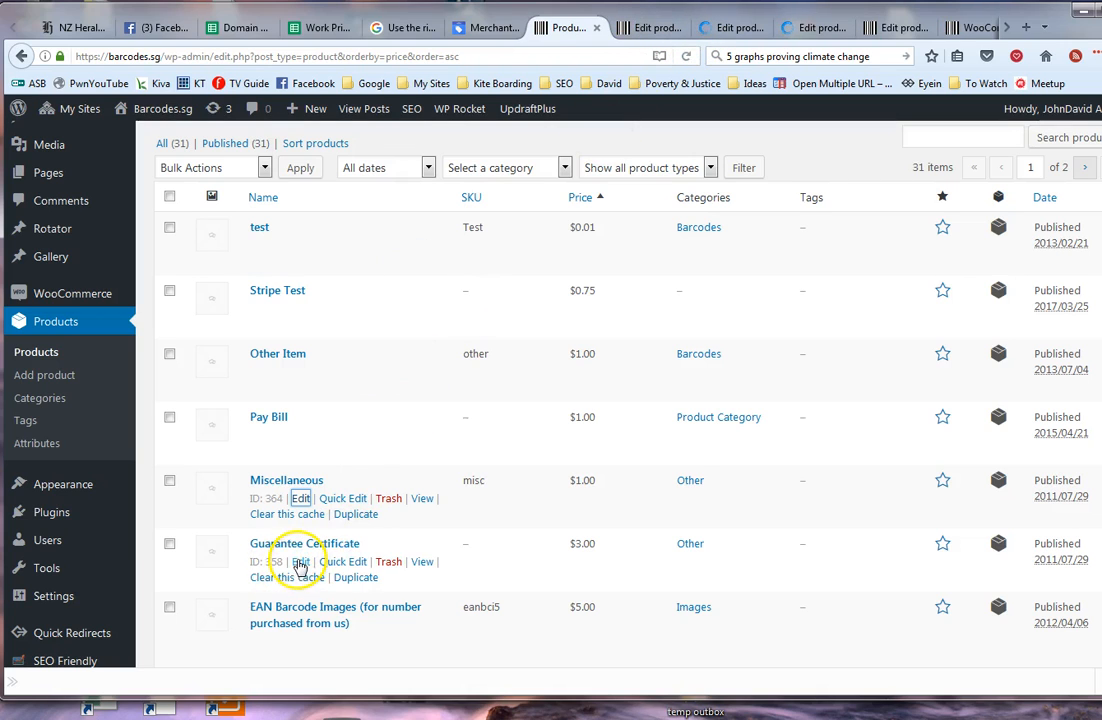
right_click(299, 562)
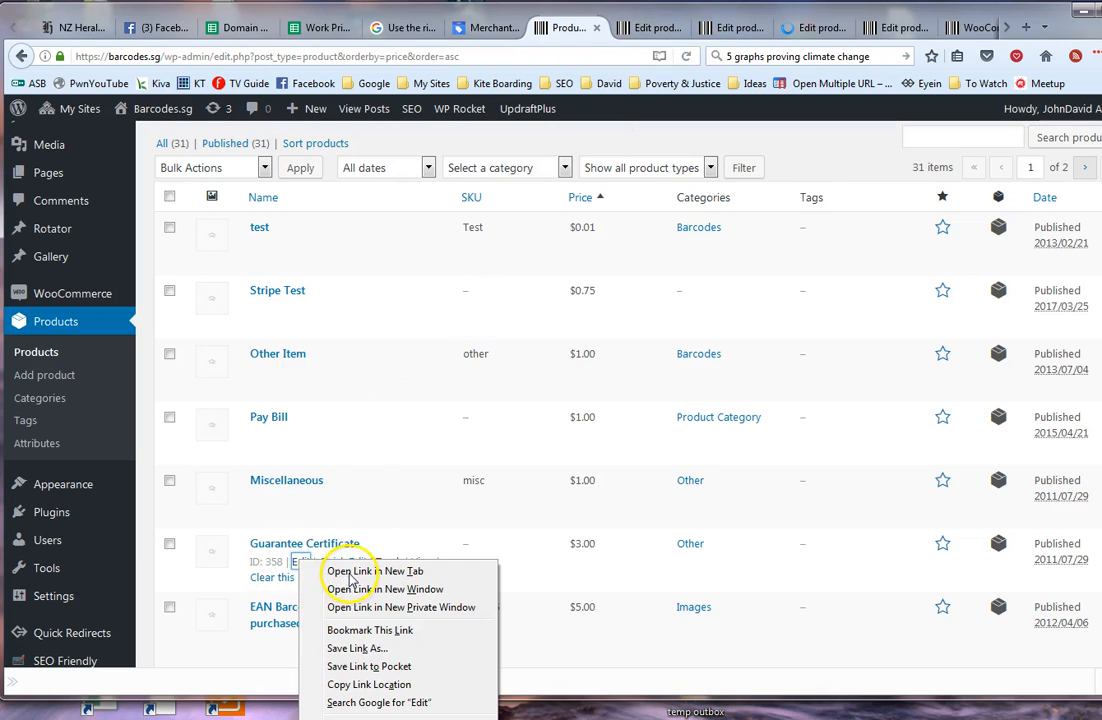
left_click(360, 572)
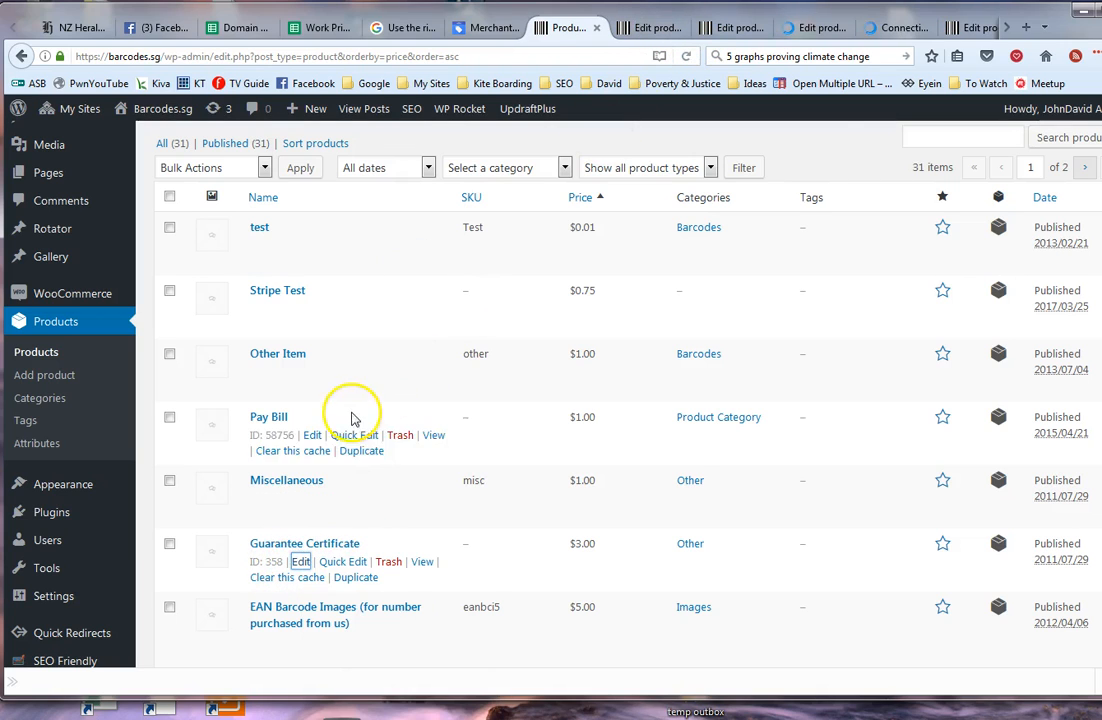
Step: Hide the Stripe Test product from the feed and update the product
left_click(660, 28)
scroll(396, 423, "down", 5)
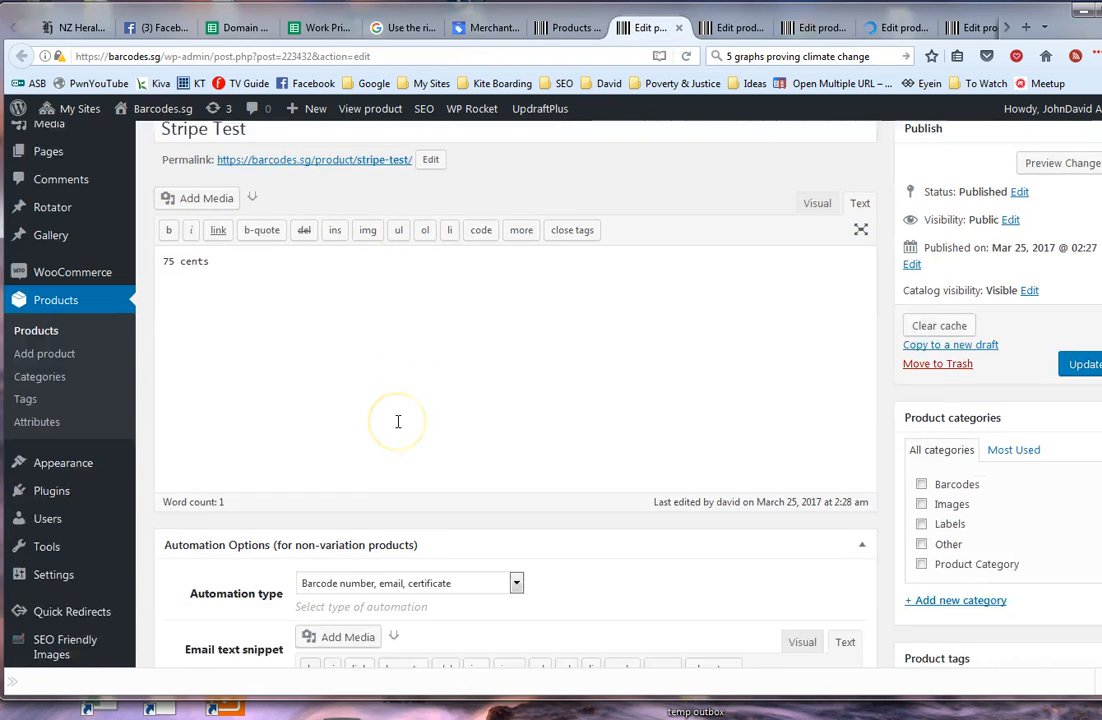
scroll(398, 428, "down", 5)
scroll(397, 424, "down", 5)
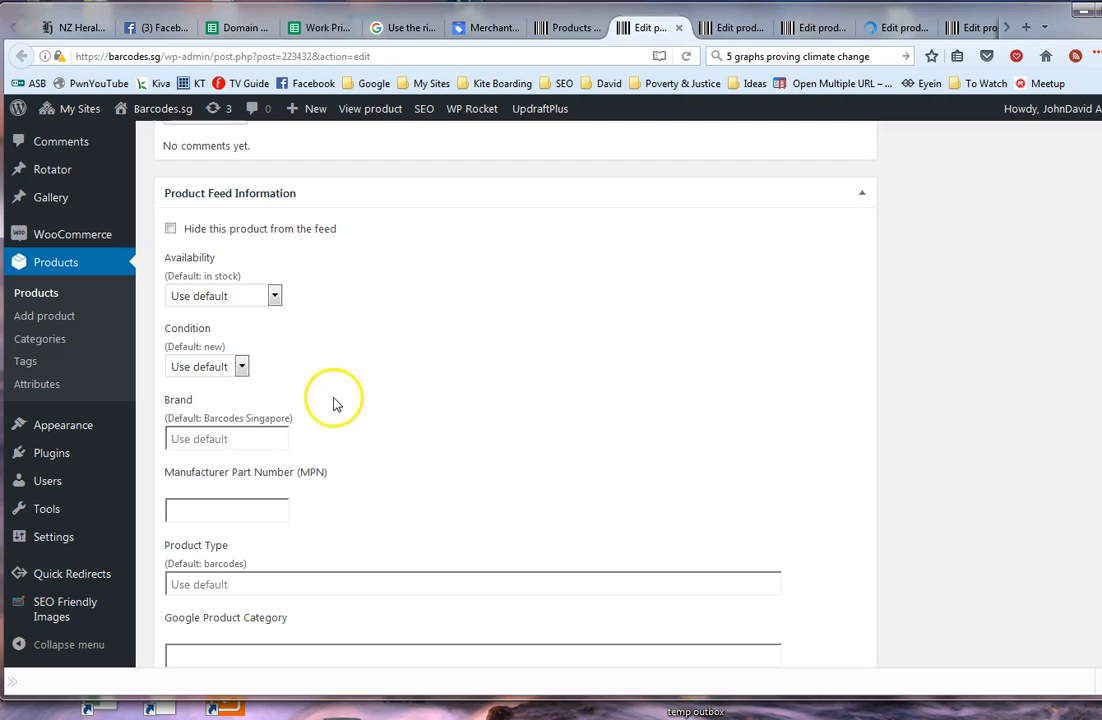
left_click(170, 229)
scroll(763, 300, "up", 15)
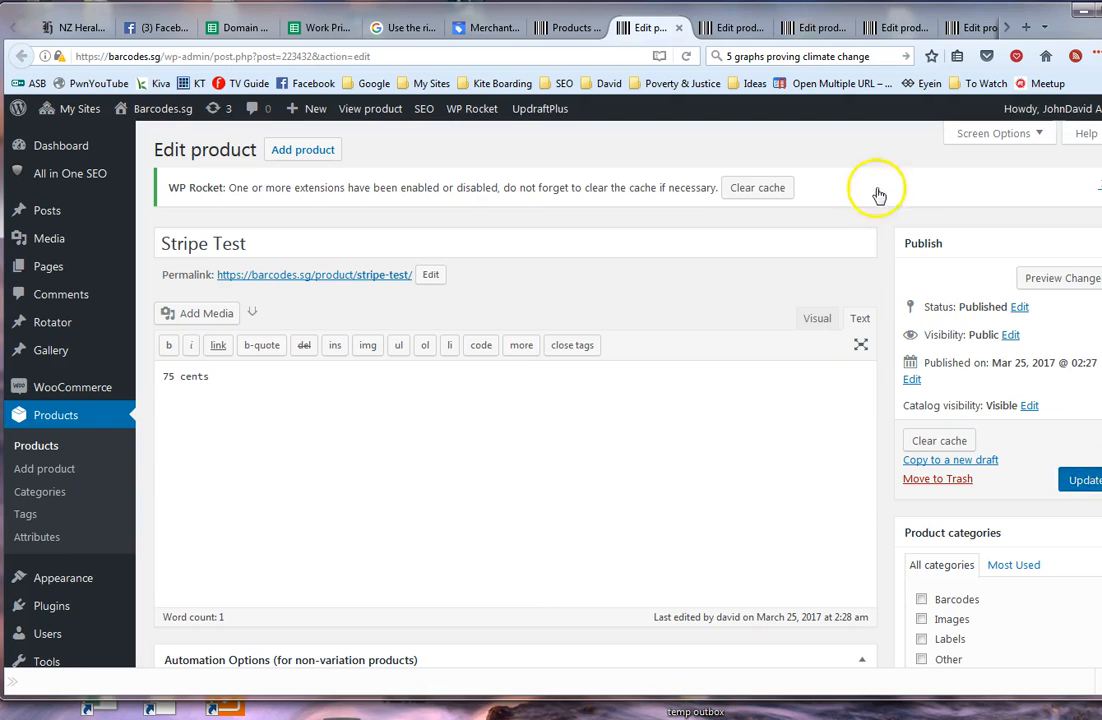
Step: Hide the Other Item product from the feed and update the product
left_click(732, 28)
scroll(376, 430, "down", 4)
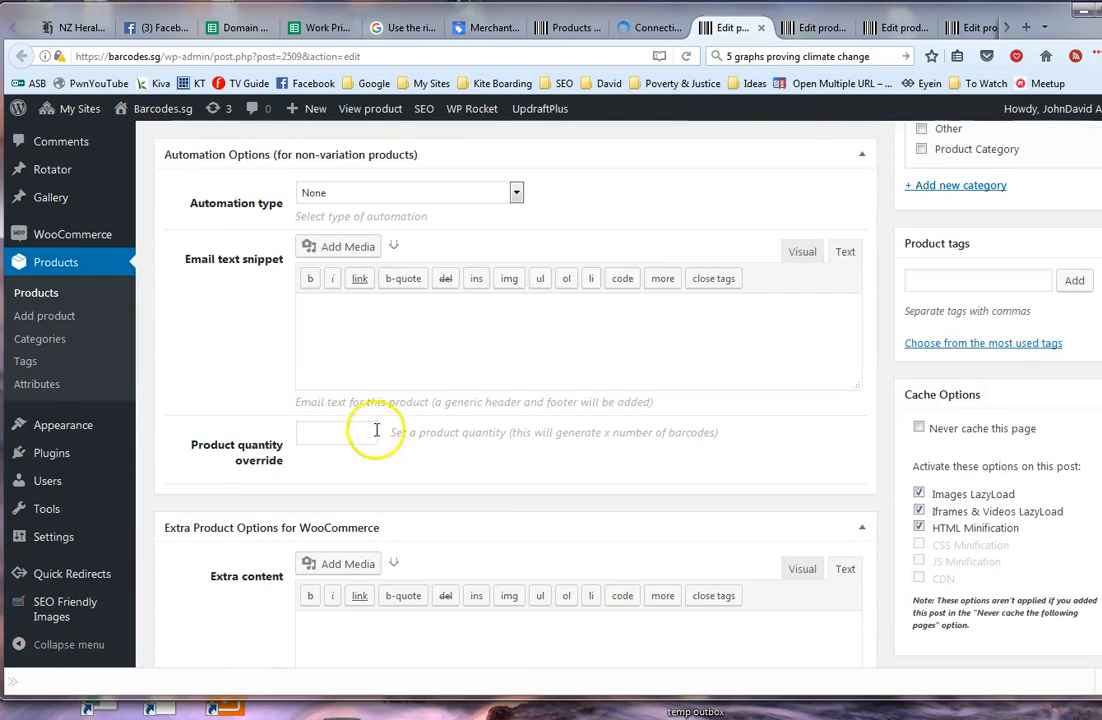
scroll(772, 256, "up", 2)
scroll(768, 408, "down", 10)
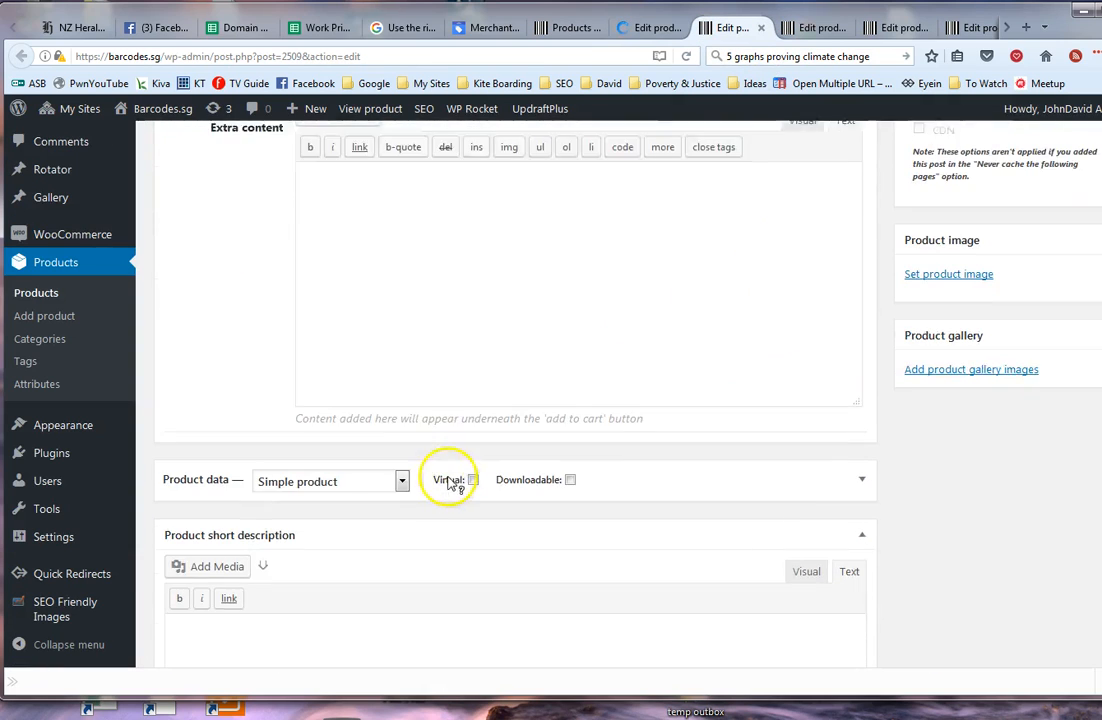
scroll(348, 498, "down", 3)
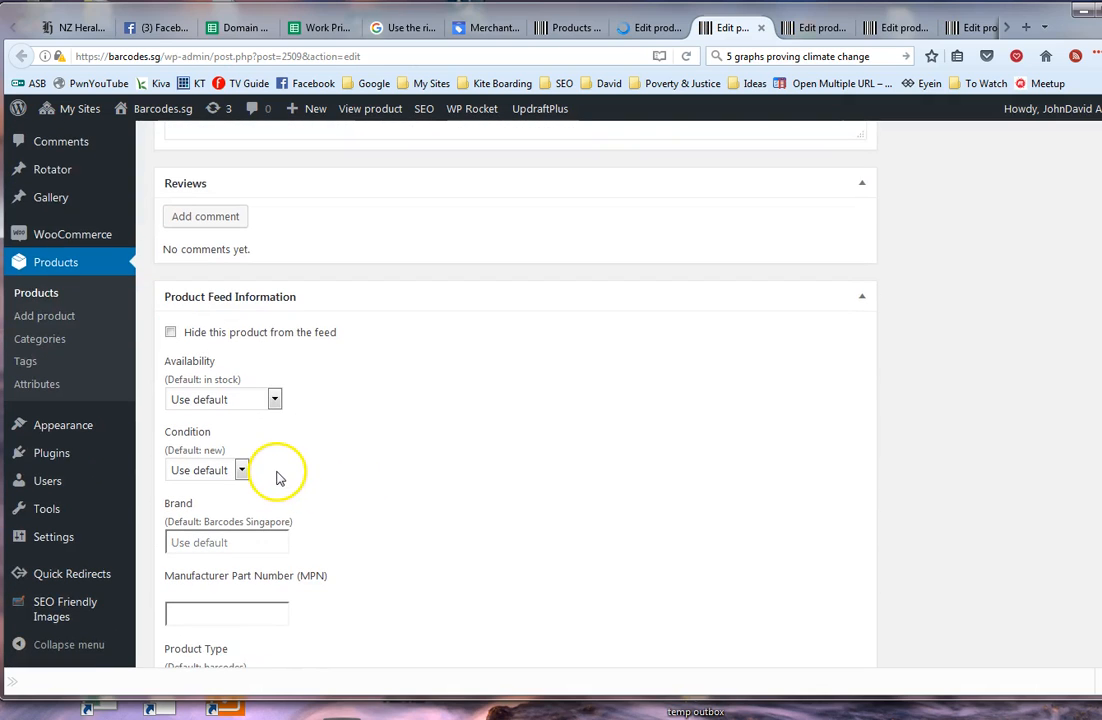
left_click(234, 333)
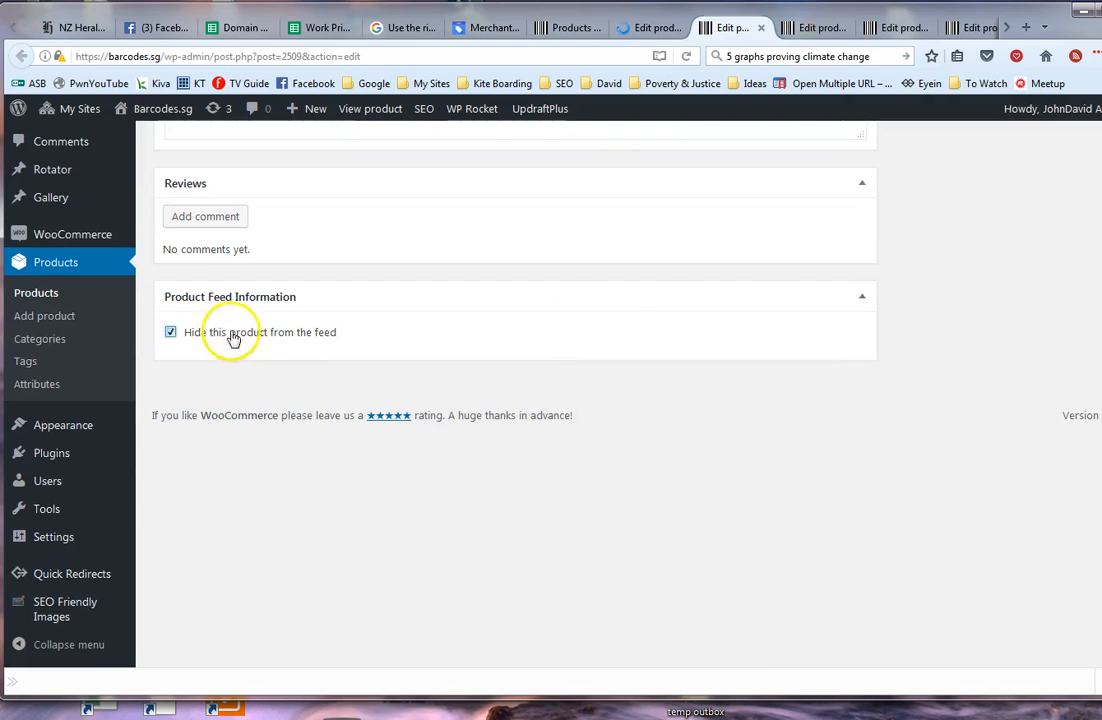
scroll(990, 300, "up", 7)
scroll(990, 300, "up", 12)
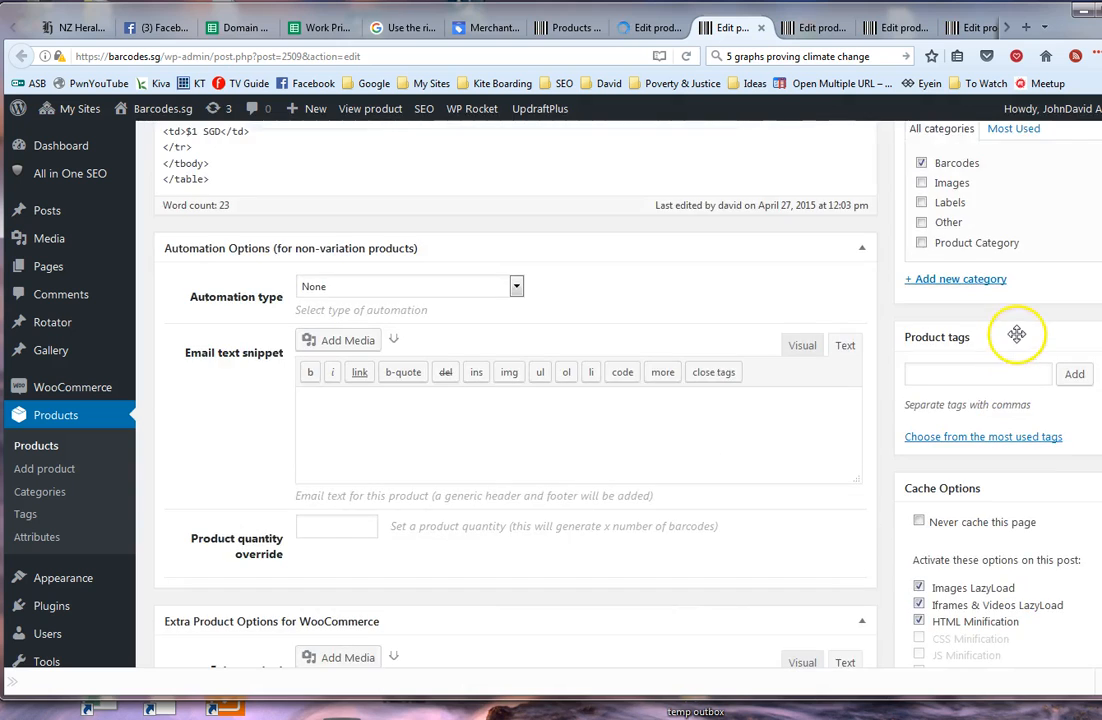
left_click(1082, 467)
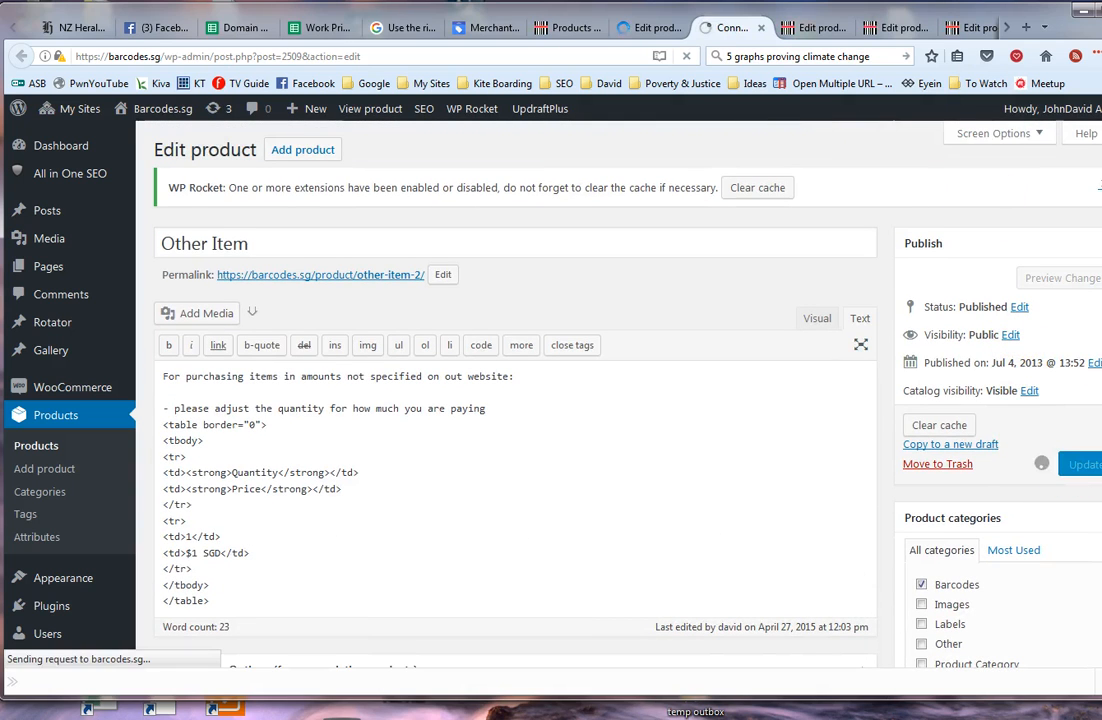
Step: Hide the Pay Bill product from the feed and update the product
left_click(815, 30)
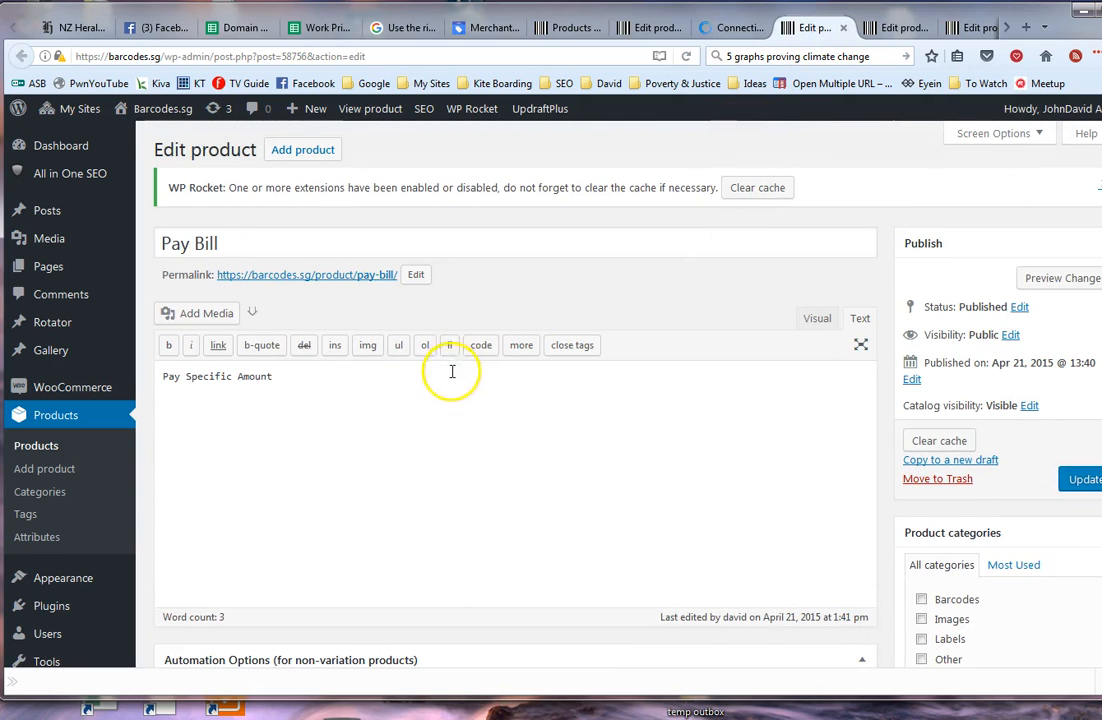
scroll(455, 378, "down", 10)
scroll(455, 384, "down", 5)
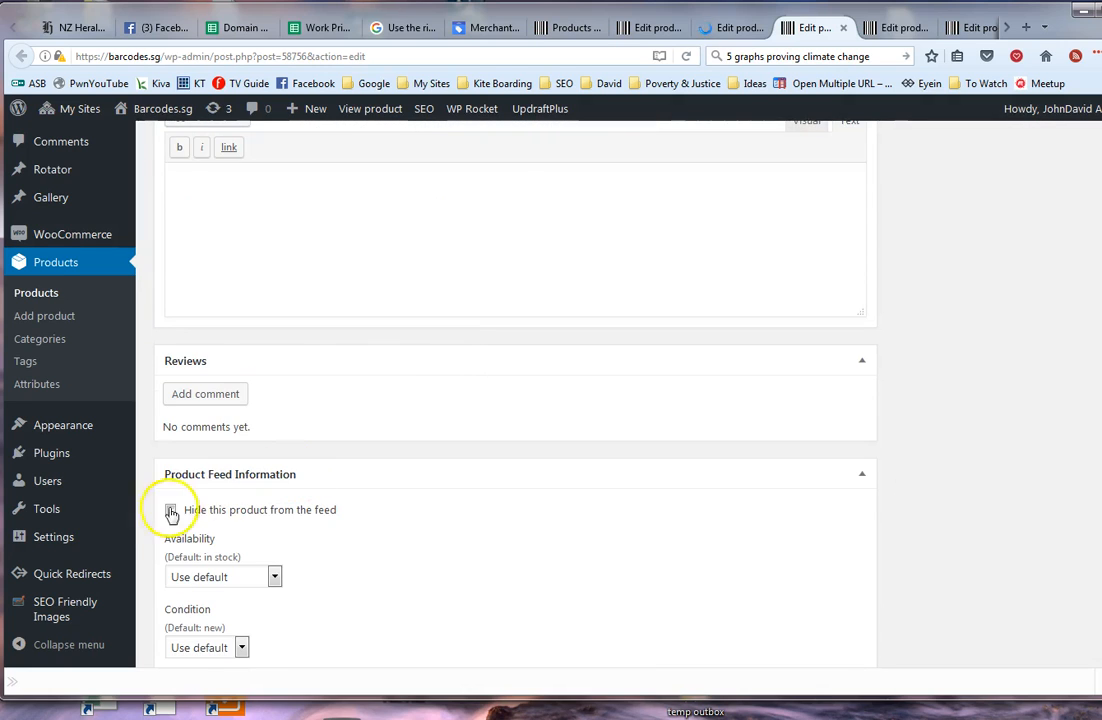
scroll(600, 430, "up", 10)
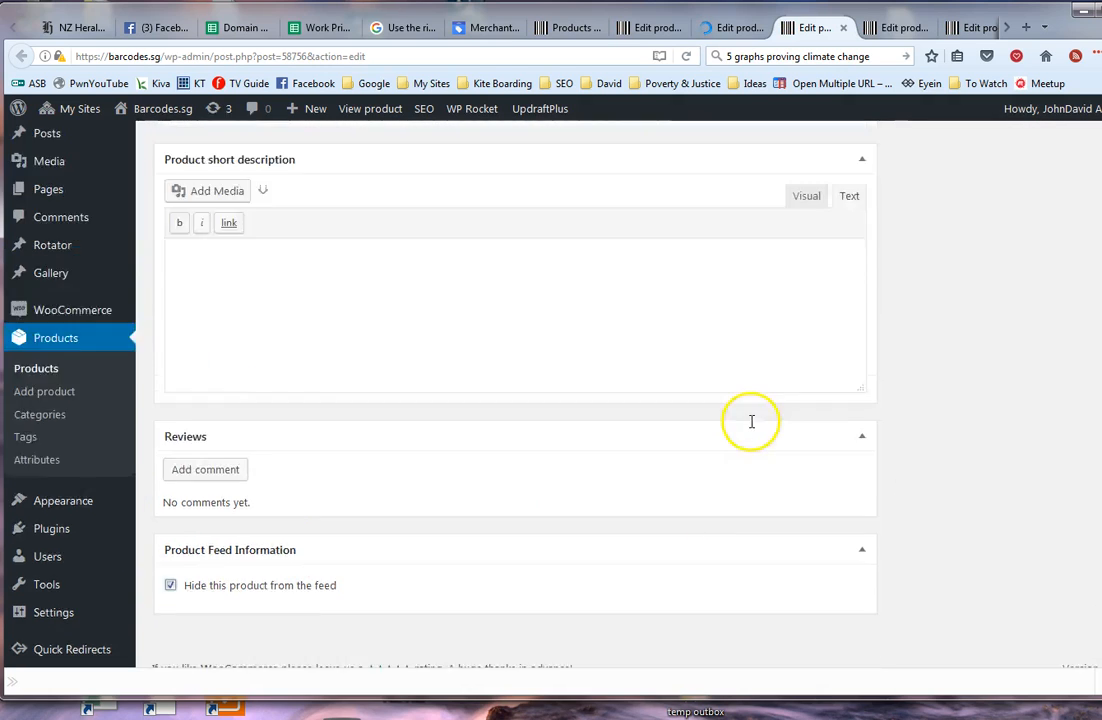
scroll(938, 358, "up", 5)
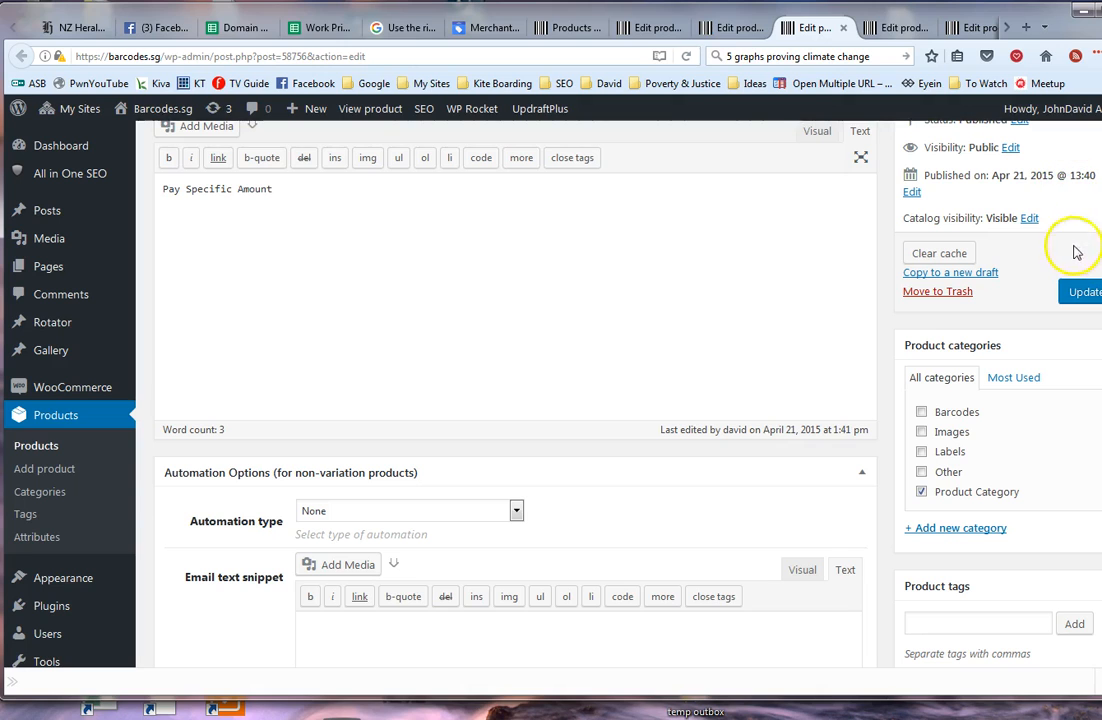
Step: Hide the Guarantee Certificate product from the feed and update the product
left_click(900, 27)
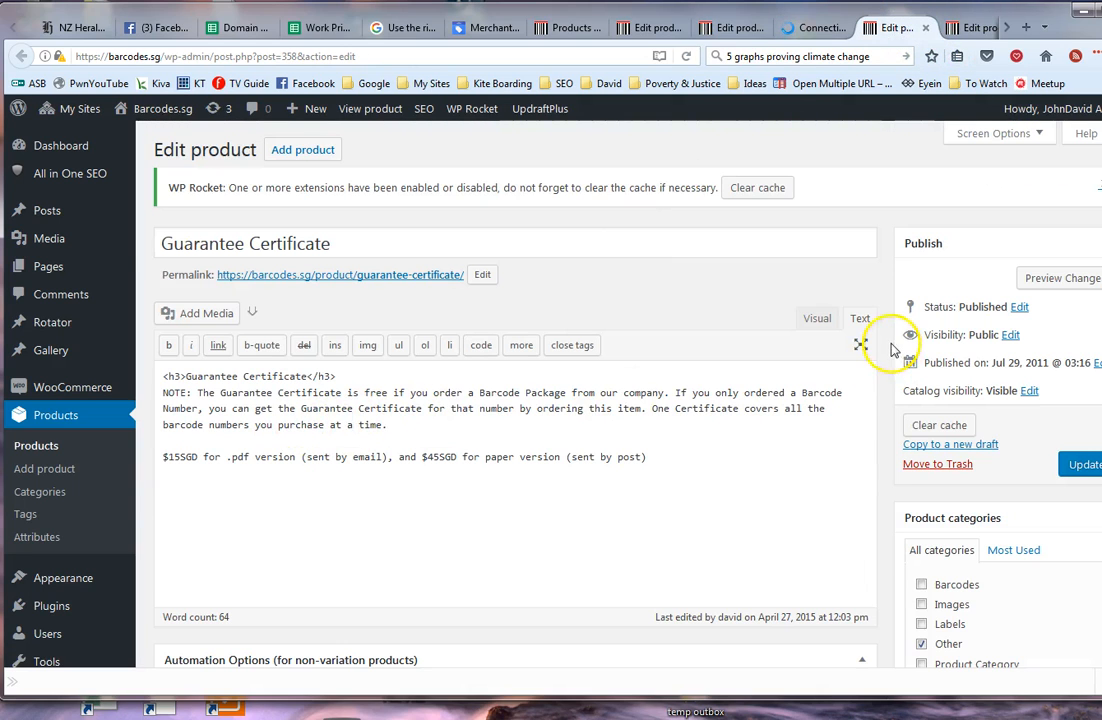
scroll(634, 378, "down", 15)
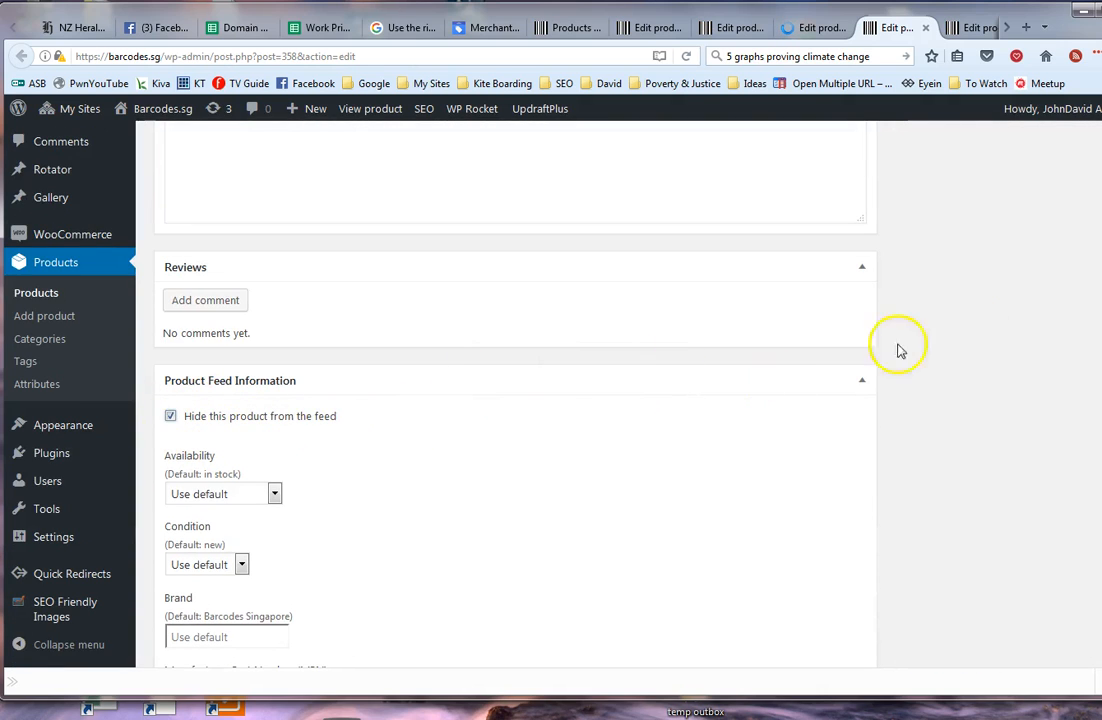
scroll(1000, 320, "up", 3)
scroll(1030, 330, "up", 12)
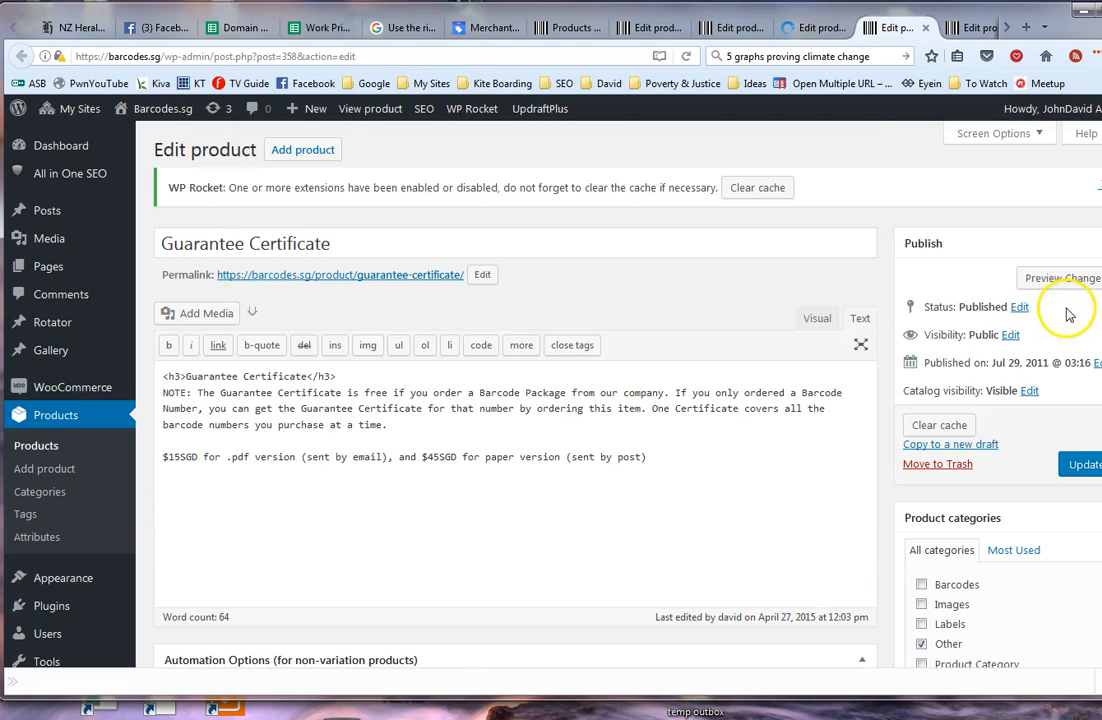
Step: Check the test product's hide-from-feed setting in its Product Feed Information and close its edit page
left_click(972, 27)
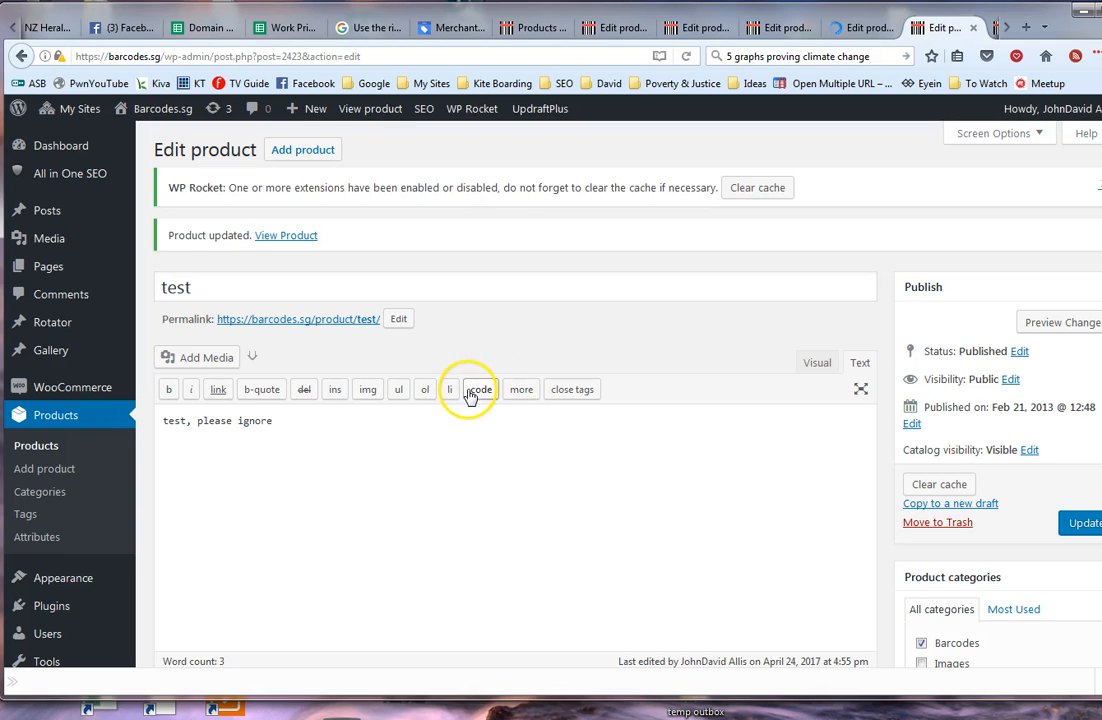
scroll(470, 395, "down", 10)
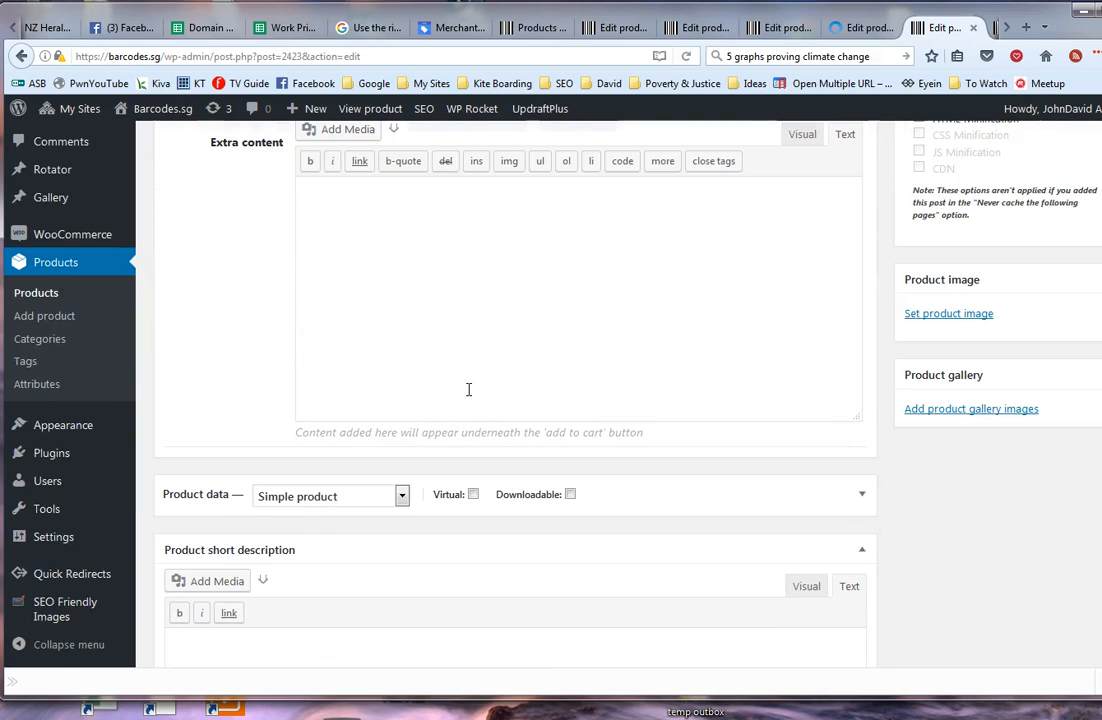
scroll(468, 389, "down", 5)
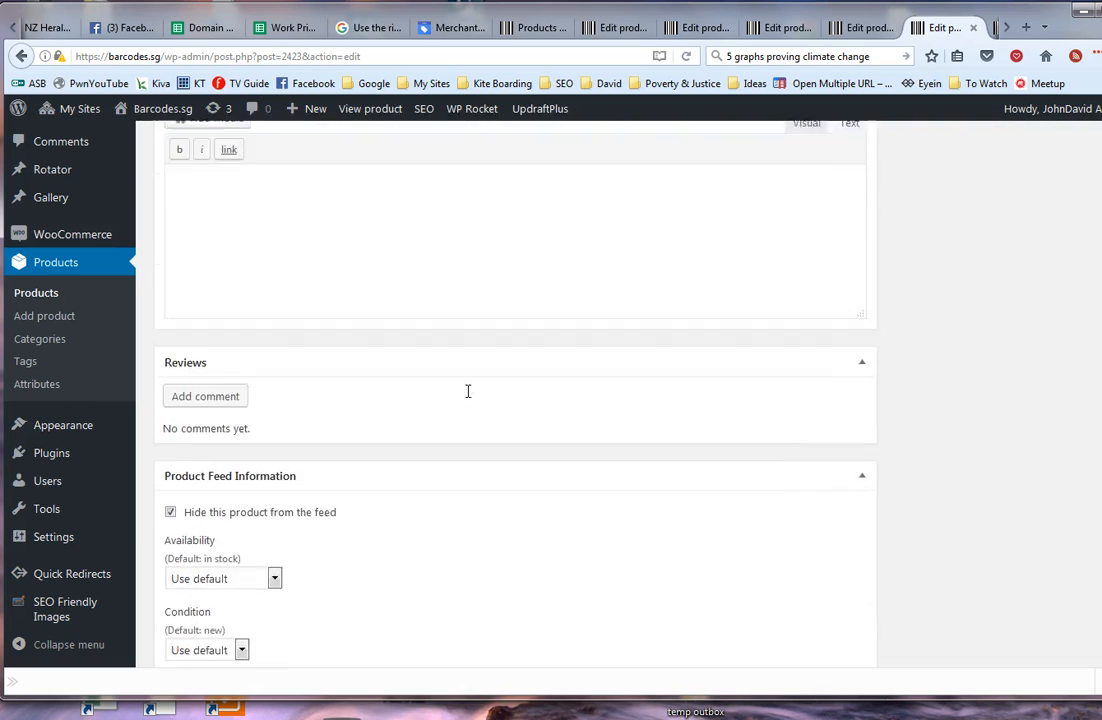
left_click(974, 28)
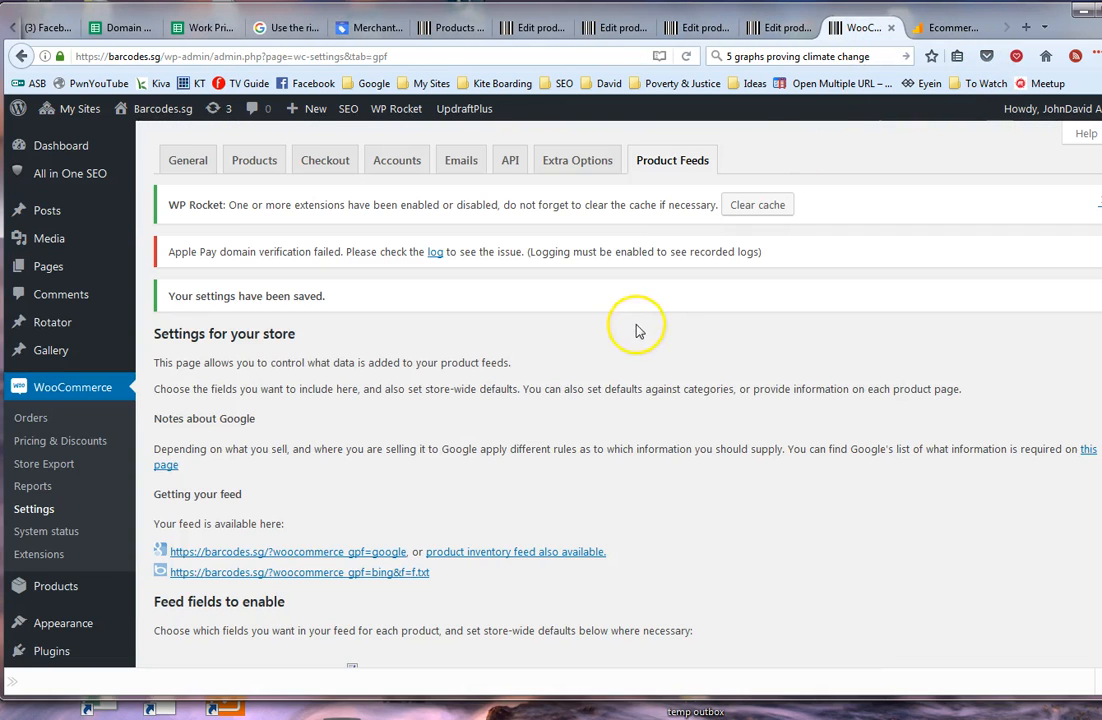
Step: Check the Guarantee Certificate product's saved hide-from-feed setting and close its edit page
left_click(782, 27)
scroll(610, 344, "down", 8)
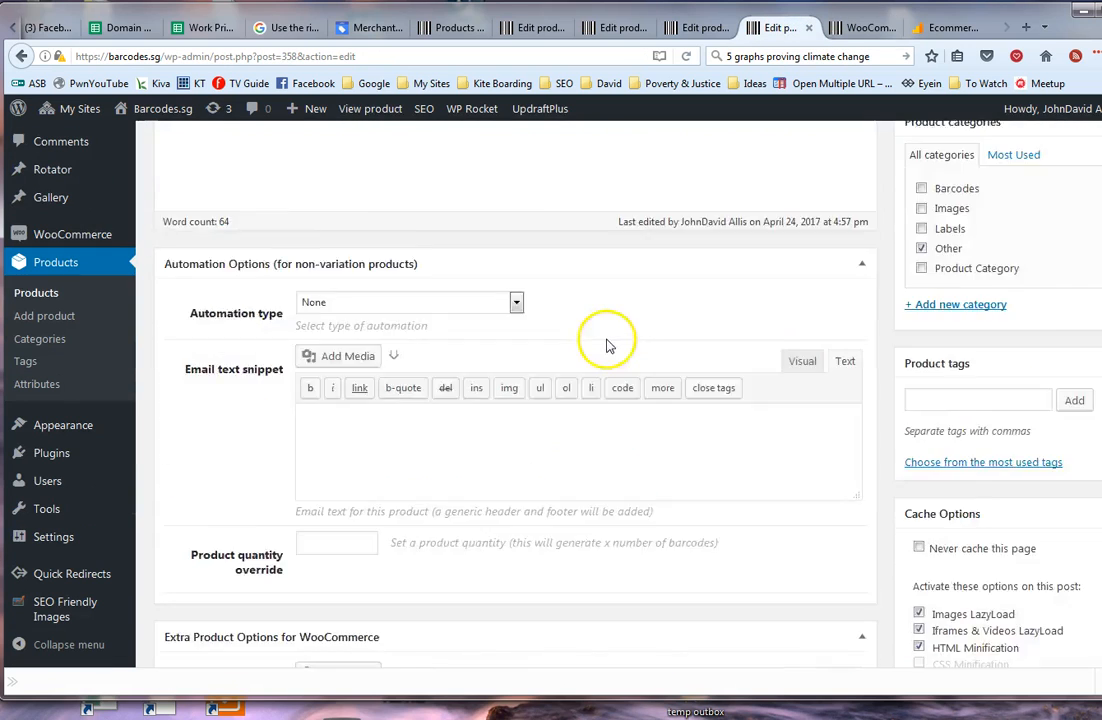
scroll(606, 339, "down", 3)
scroll(606, 339, "down", 6)
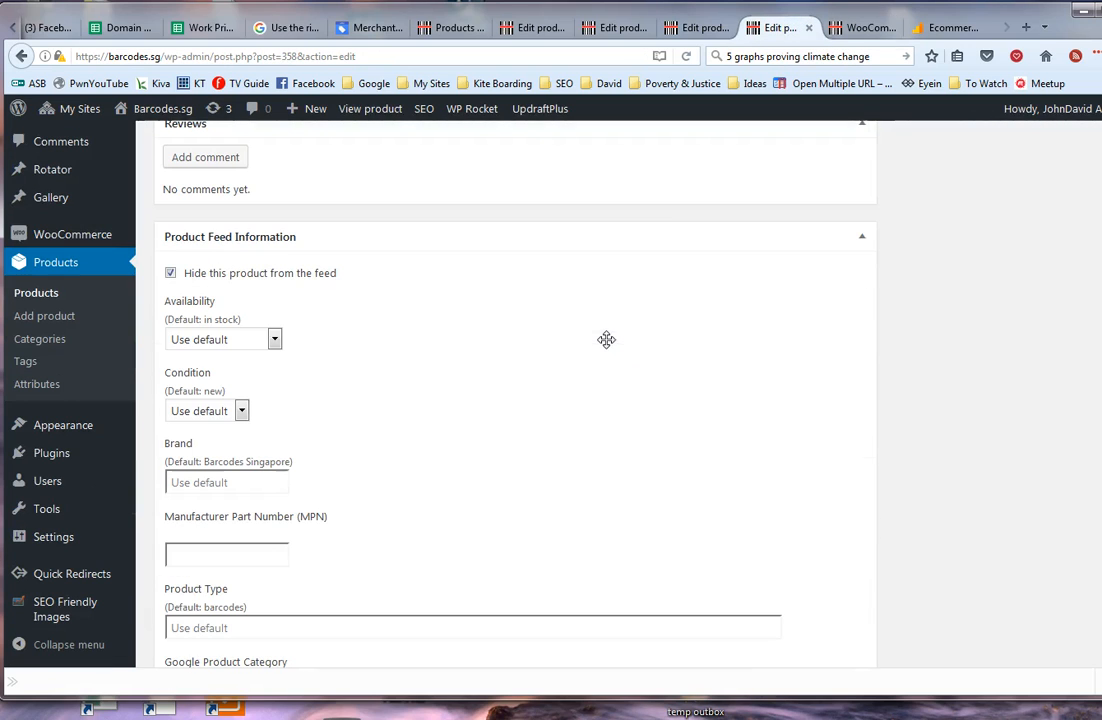
left_click(809, 28)
Step: Close the edit pages of Pay Bill, Other Item and Stripe Test
left_click(730, 30)
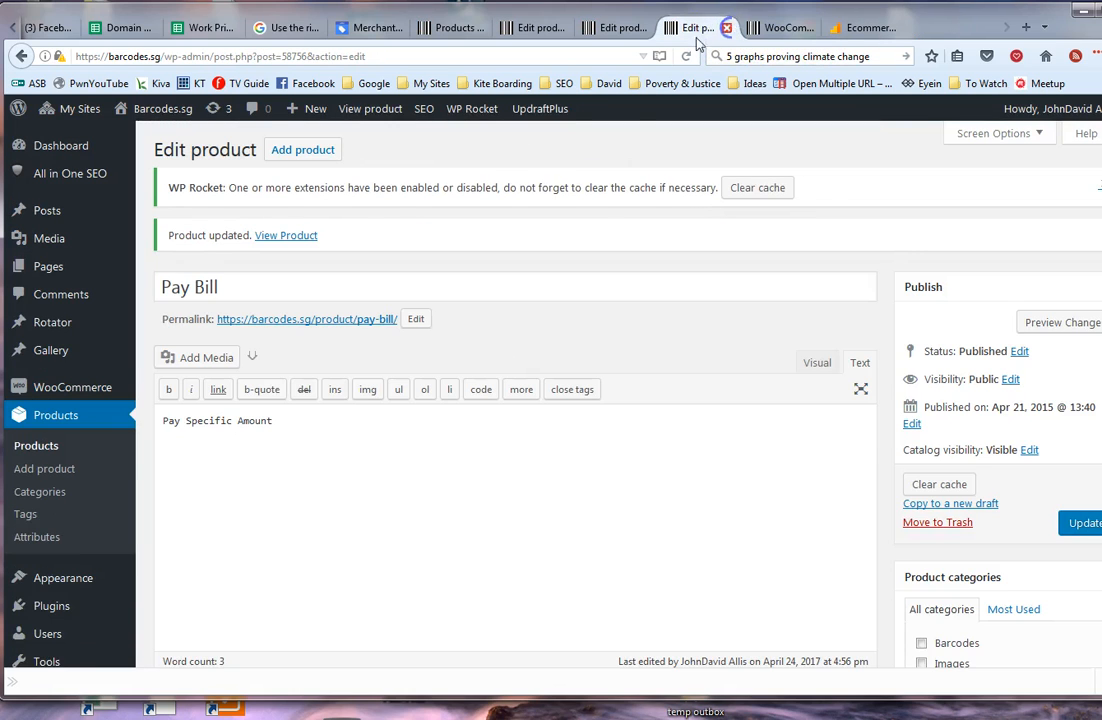
left_click(727, 29)
left_click(622, 31)
left_click(645, 30)
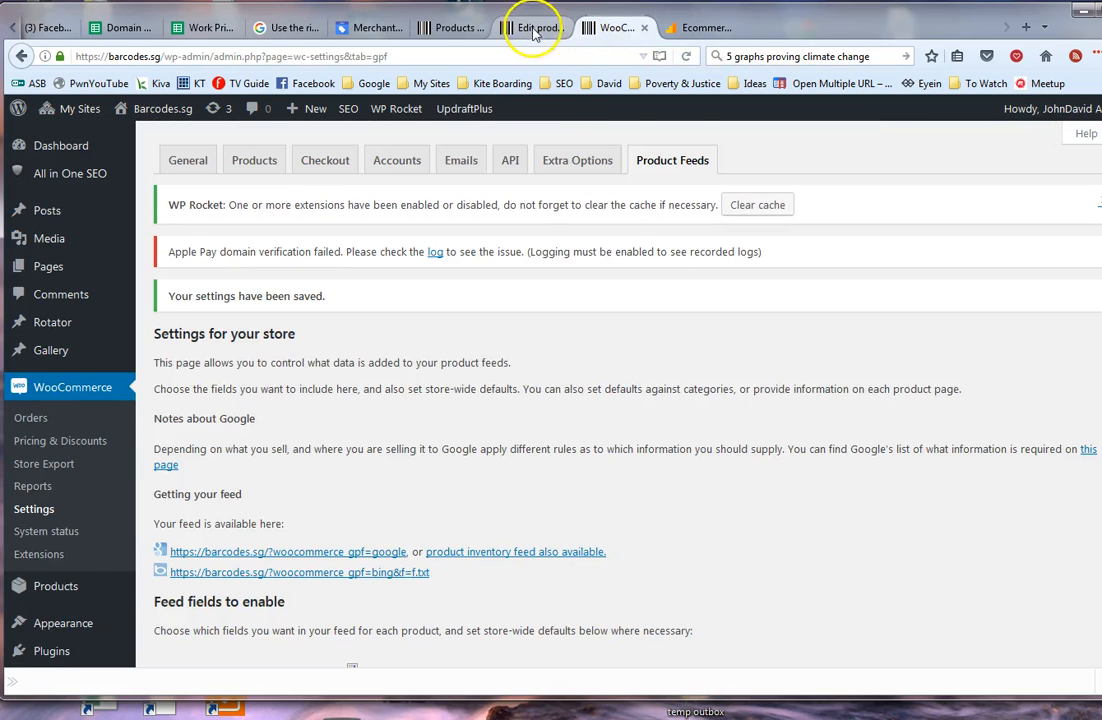
left_click(535, 30)
left_click(561, 29)
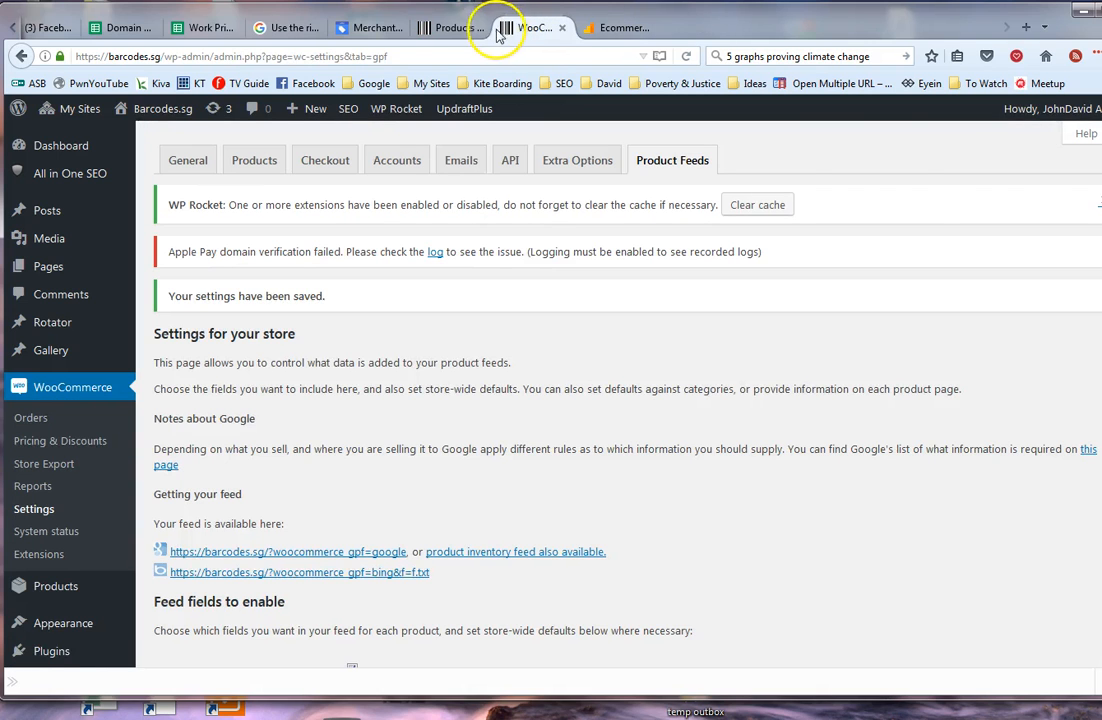
Step: Look over the Products list, switch to Google Merchant Center and fetch the Barcodes Singapore feed immediately
left_click(468, 28)
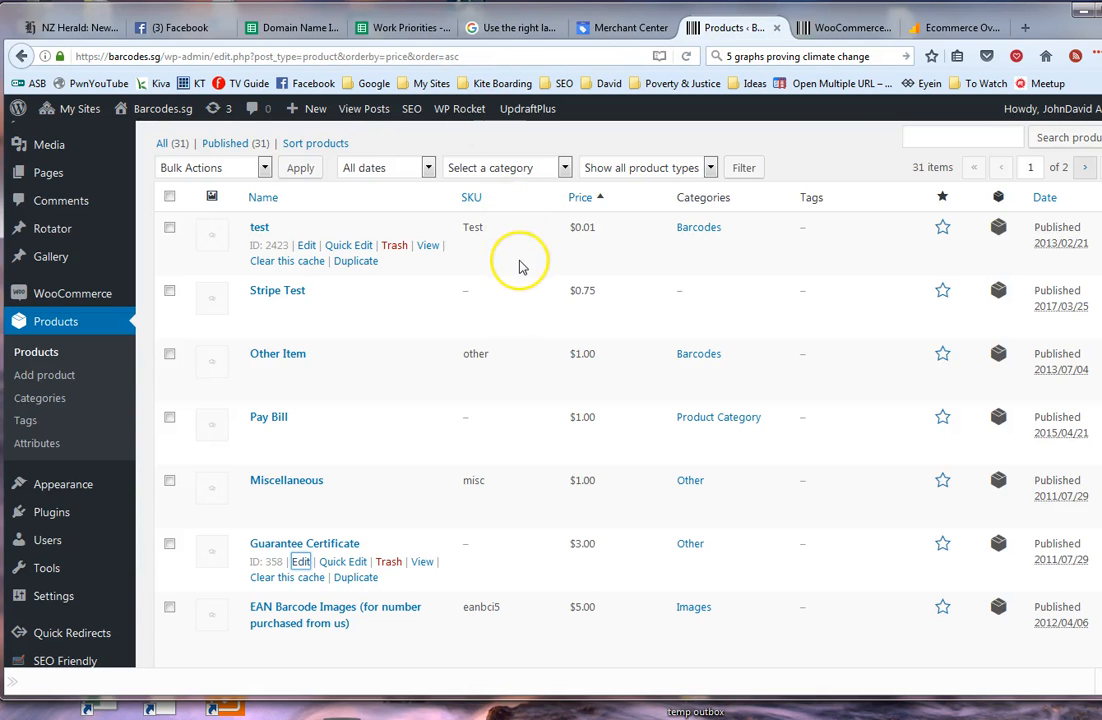
scroll(519, 265, "down", 4)
scroll(560, 150, "up", 5)
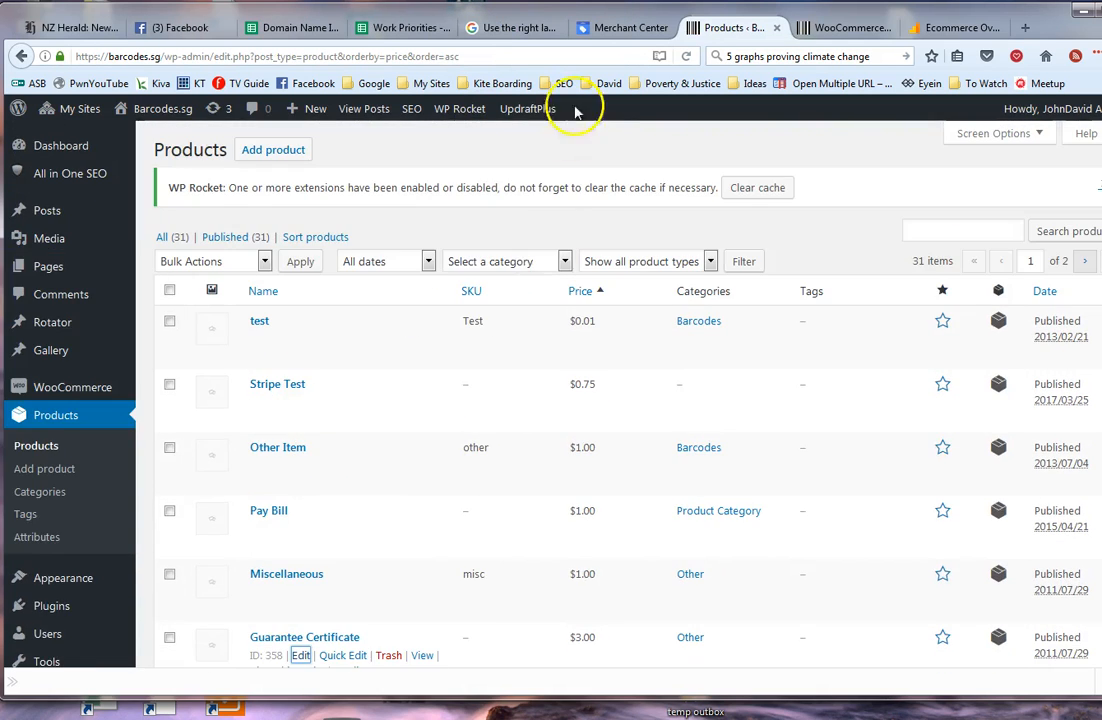
left_click(614, 30)
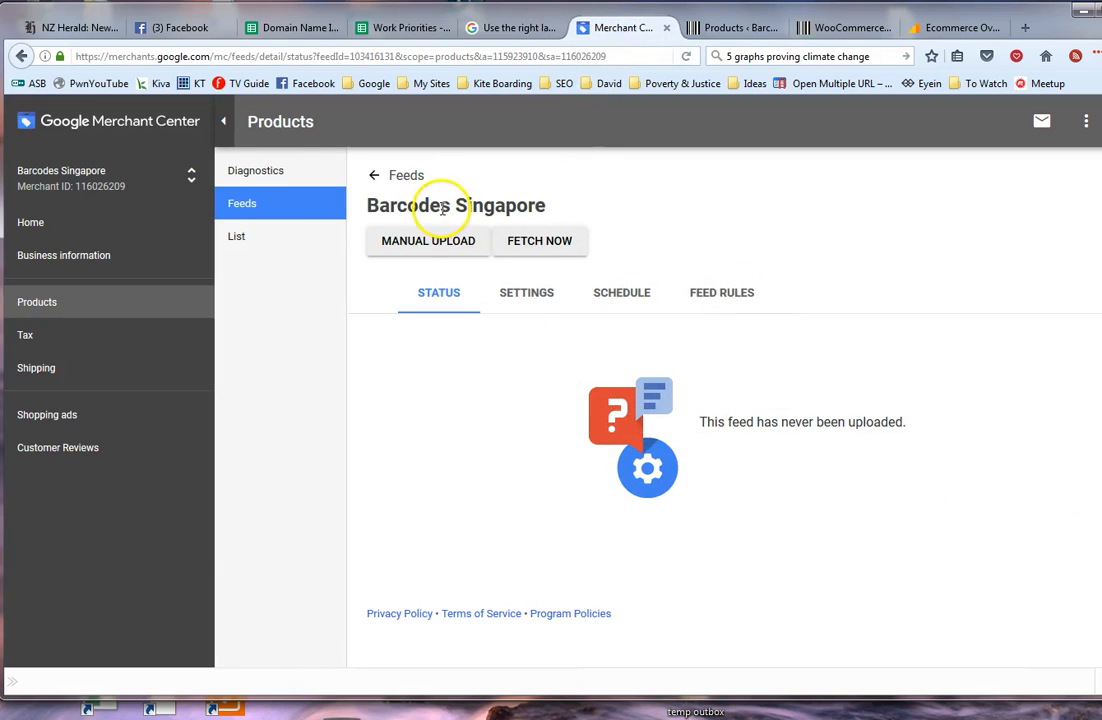
left_click(552, 242)
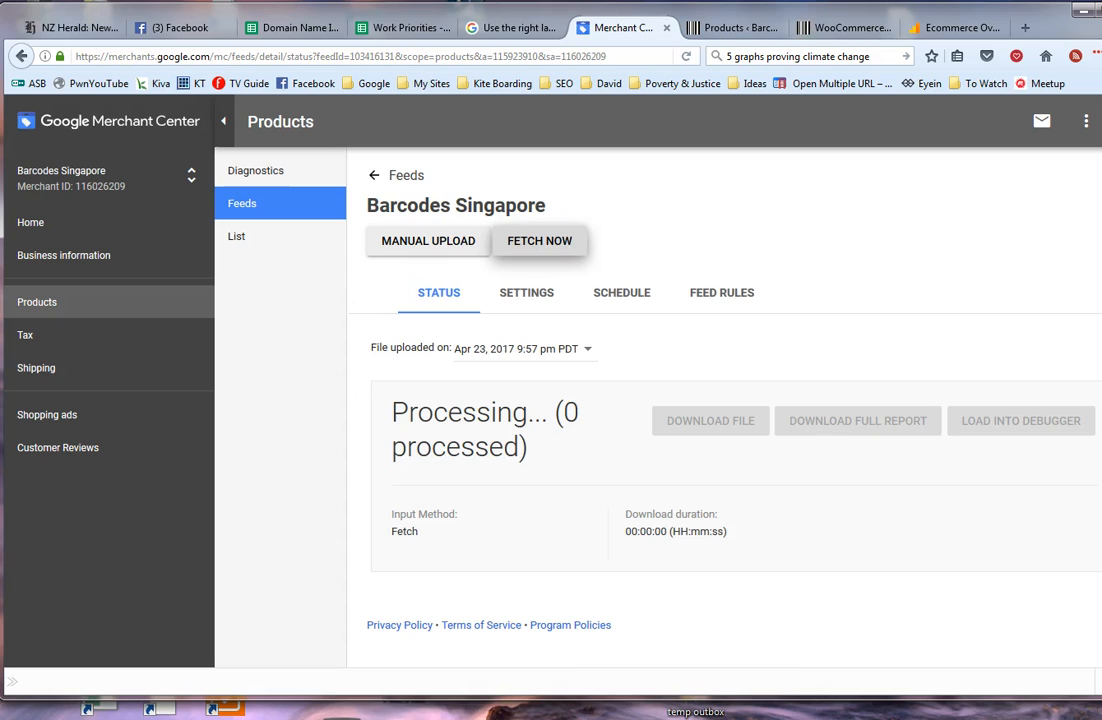
left_click(388, 717)
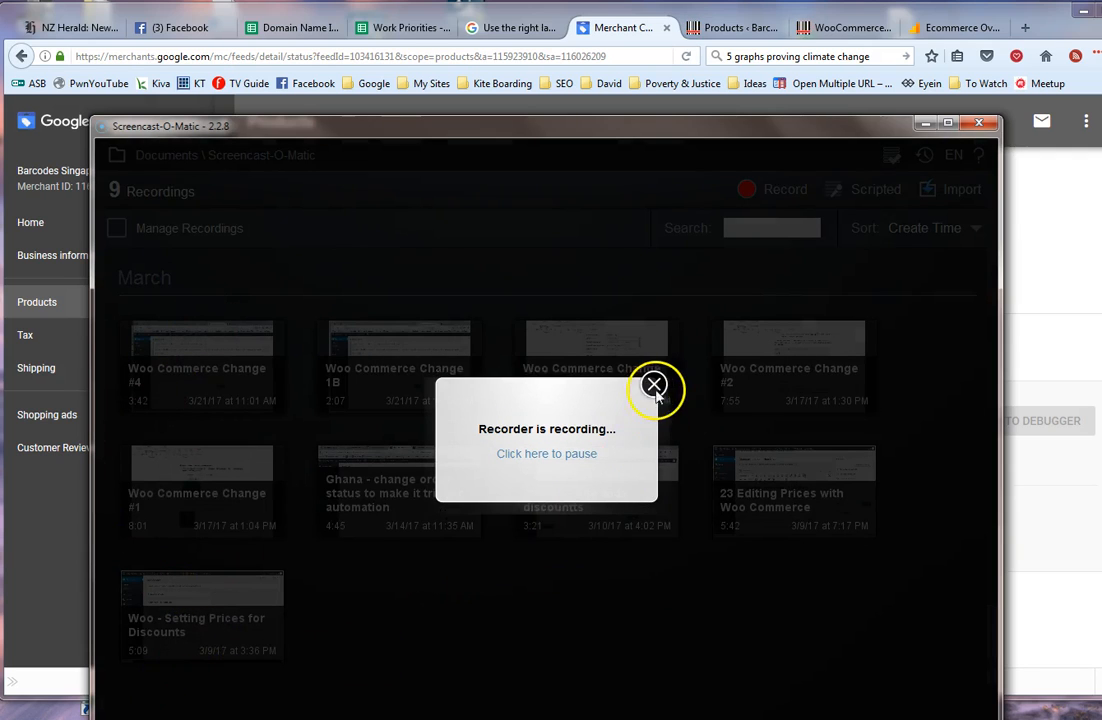
left_click(587, 455)
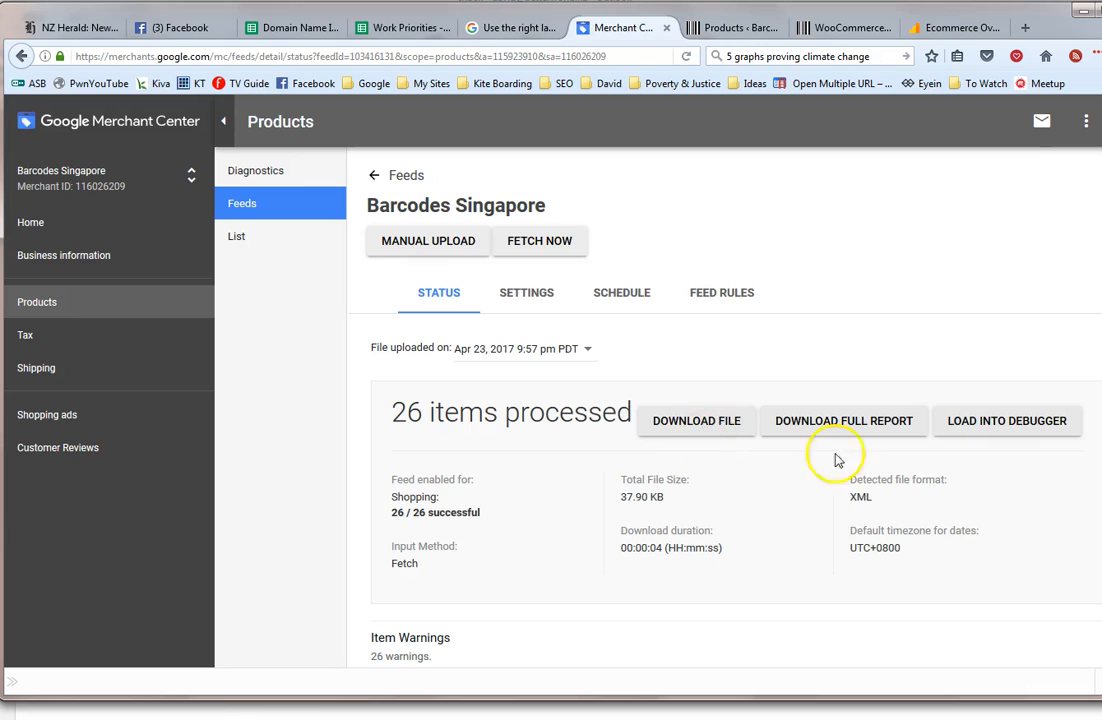
Step: Review the Barcodes Singapore feed's status and item warnings, then open the fetched feed file and examine its product entries
scroll(727, 423, "down", 1)
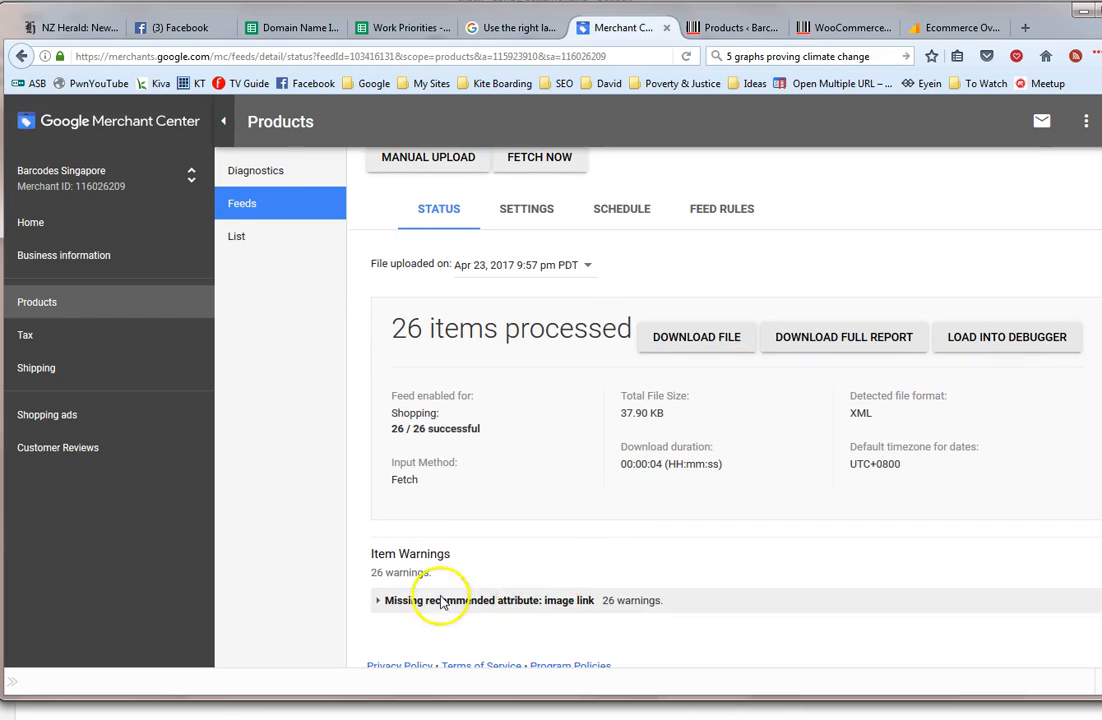
scroll(470, 428, "up", 1)
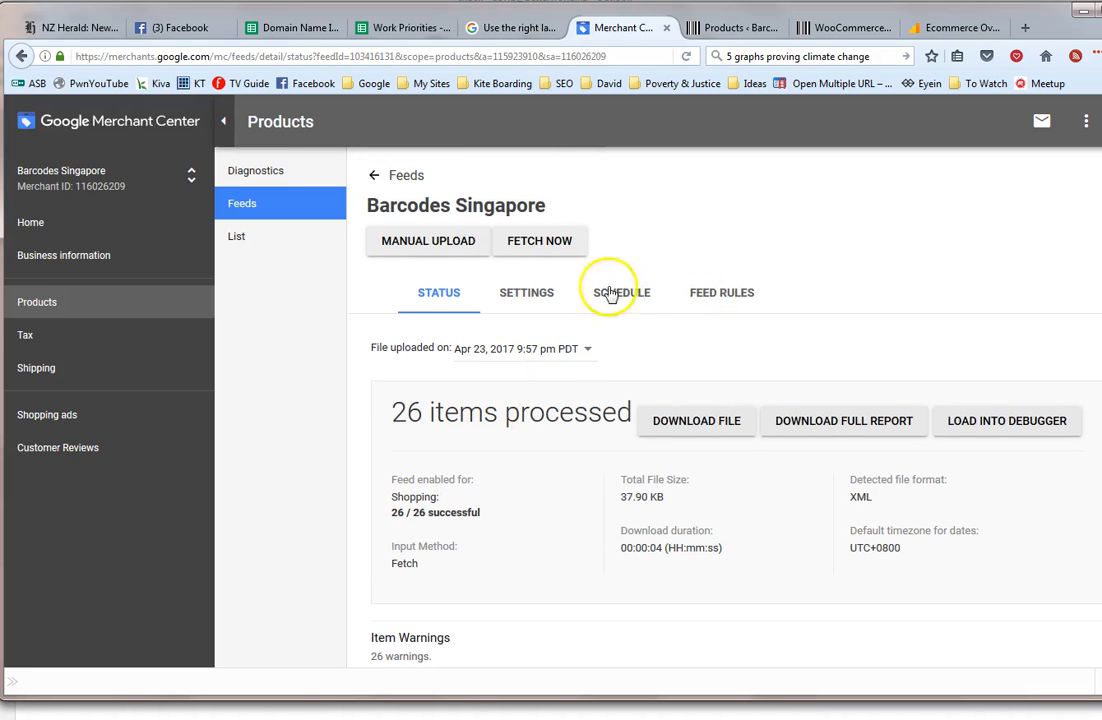
left_click(720, 428)
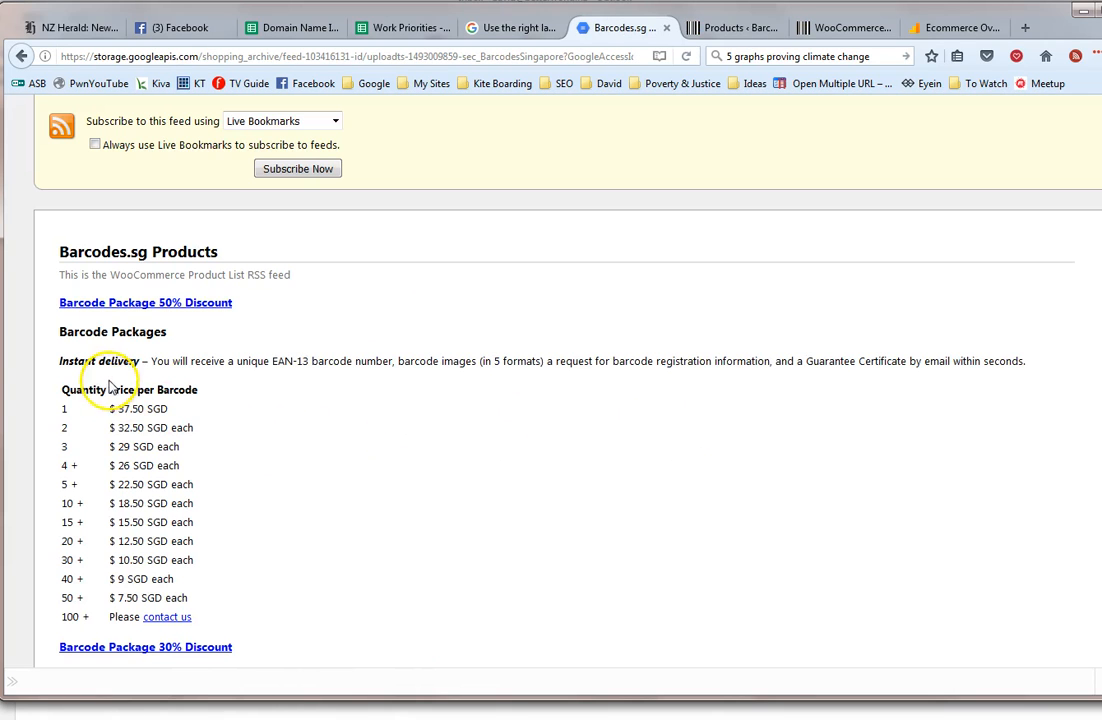
scroll(255, 316, "down", 10)
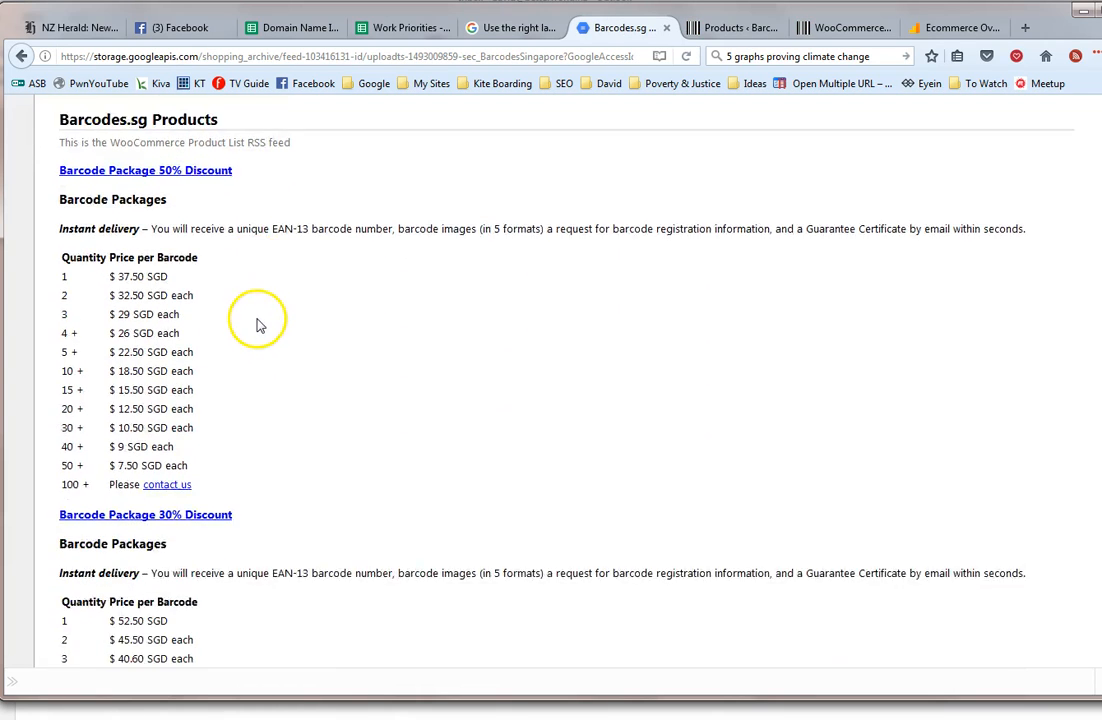
scroll(255, 347, "down", 5)
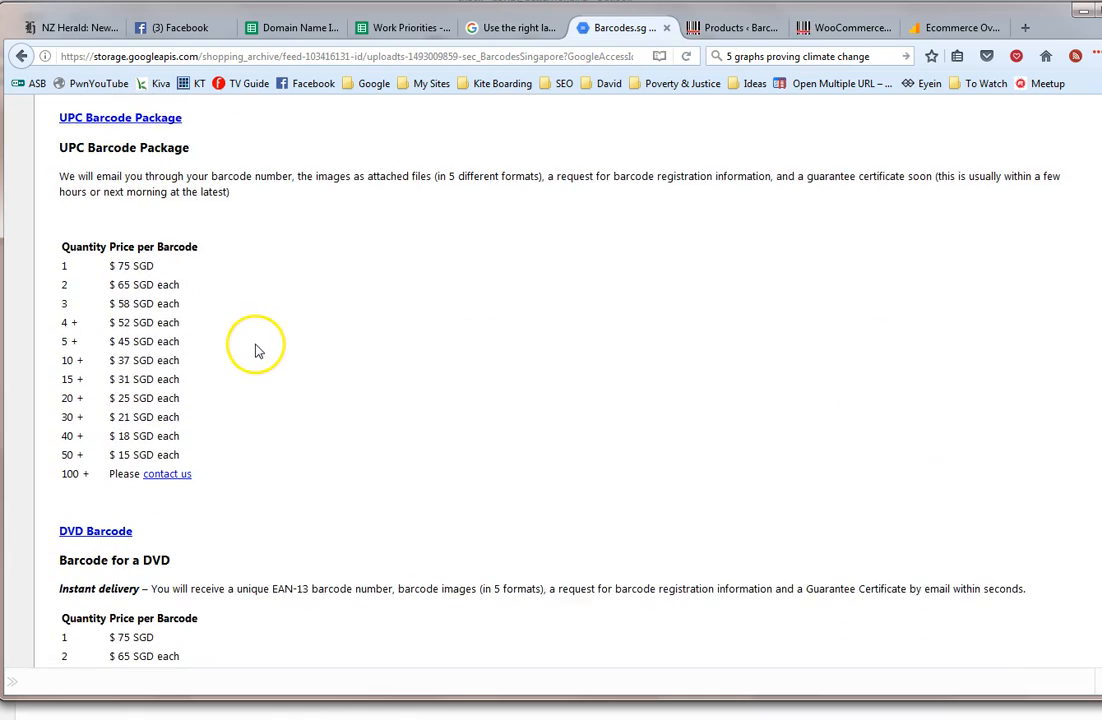
scroll(262, 356, "down", 5)
scroll(262, 354, "up", 20)
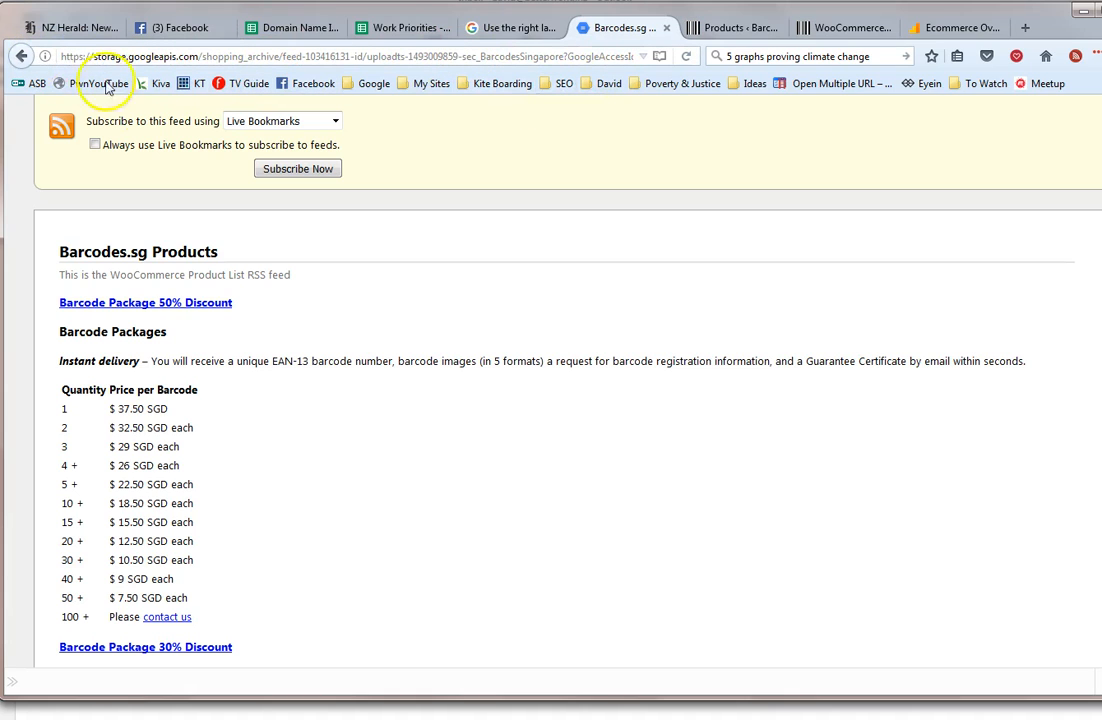
left_click(19, 57)
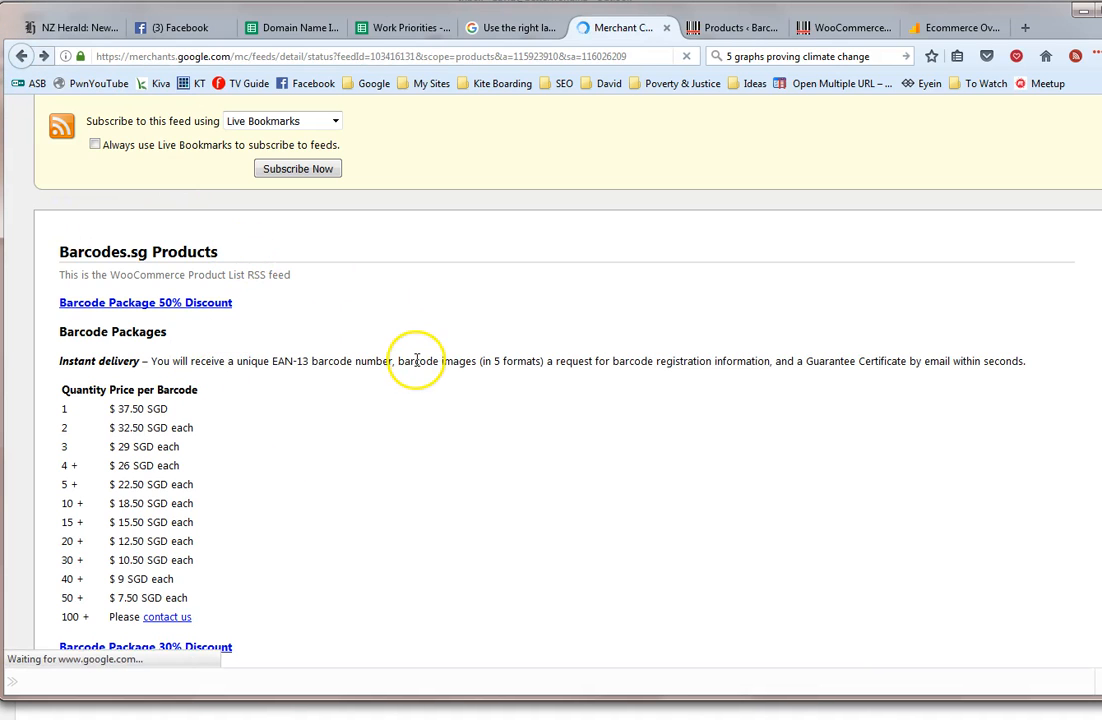
left_click(43, 56)
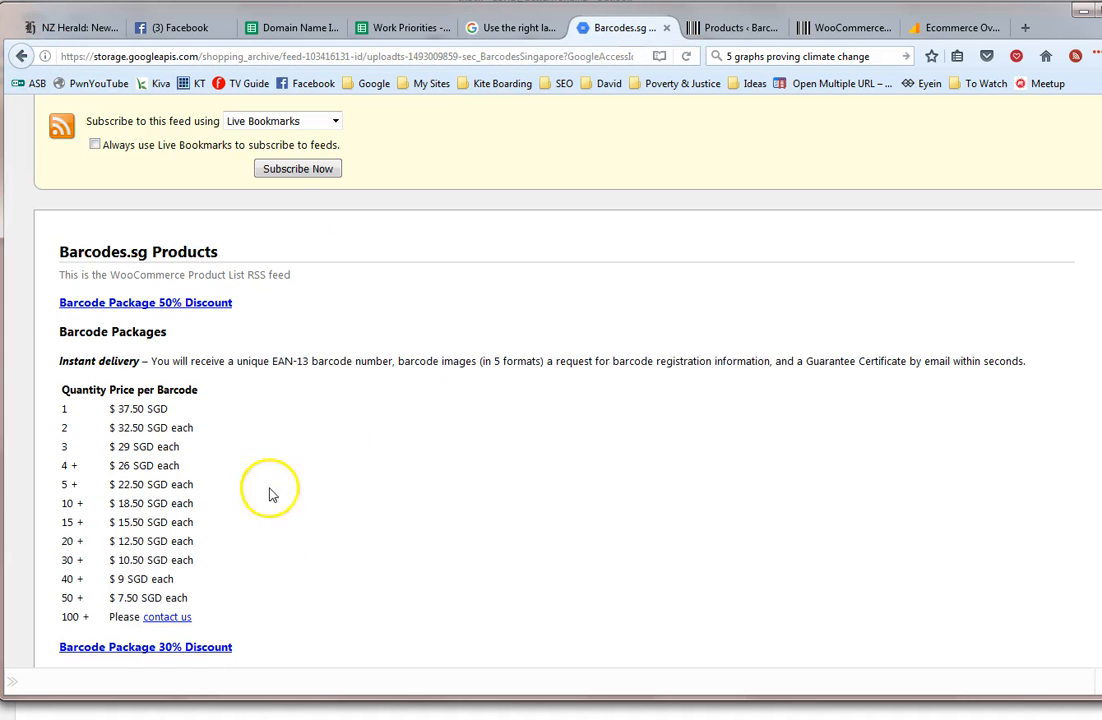
scroll(214, 573, "down", 1)
scroll(214, 573, "up", 1)
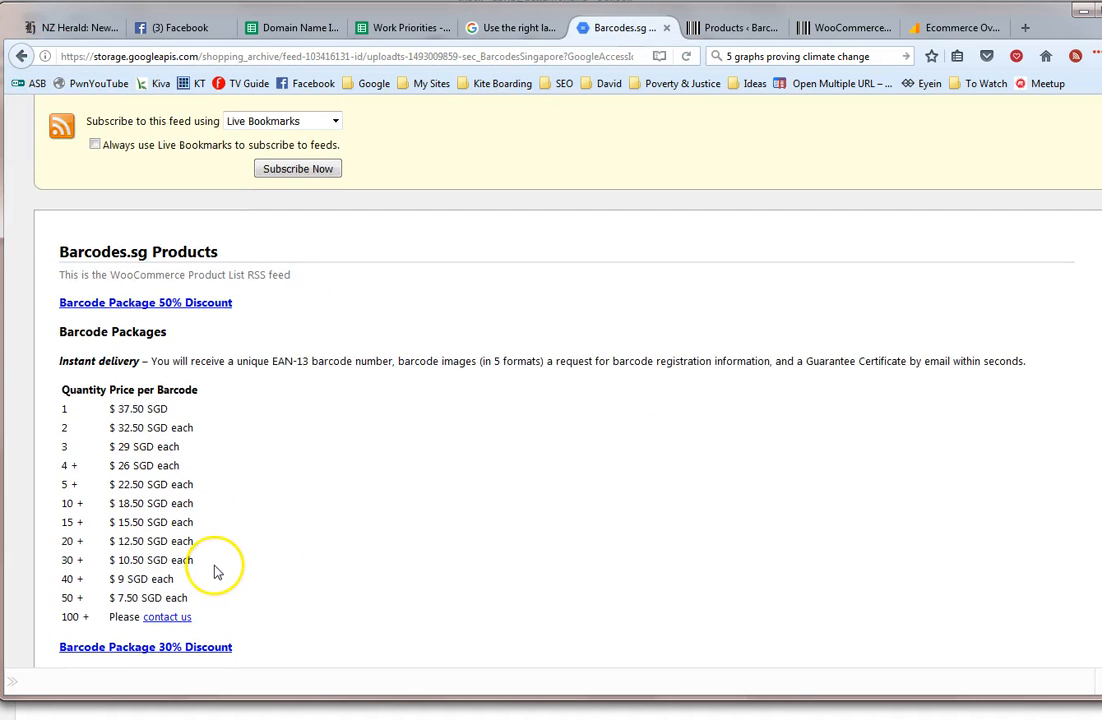
Step: Search the WooCommerce Products list for "discount" and open the edit pages of Barcode Package 50%, 30% and 20% Discount in separate browser tabs
left_click(722, 24)
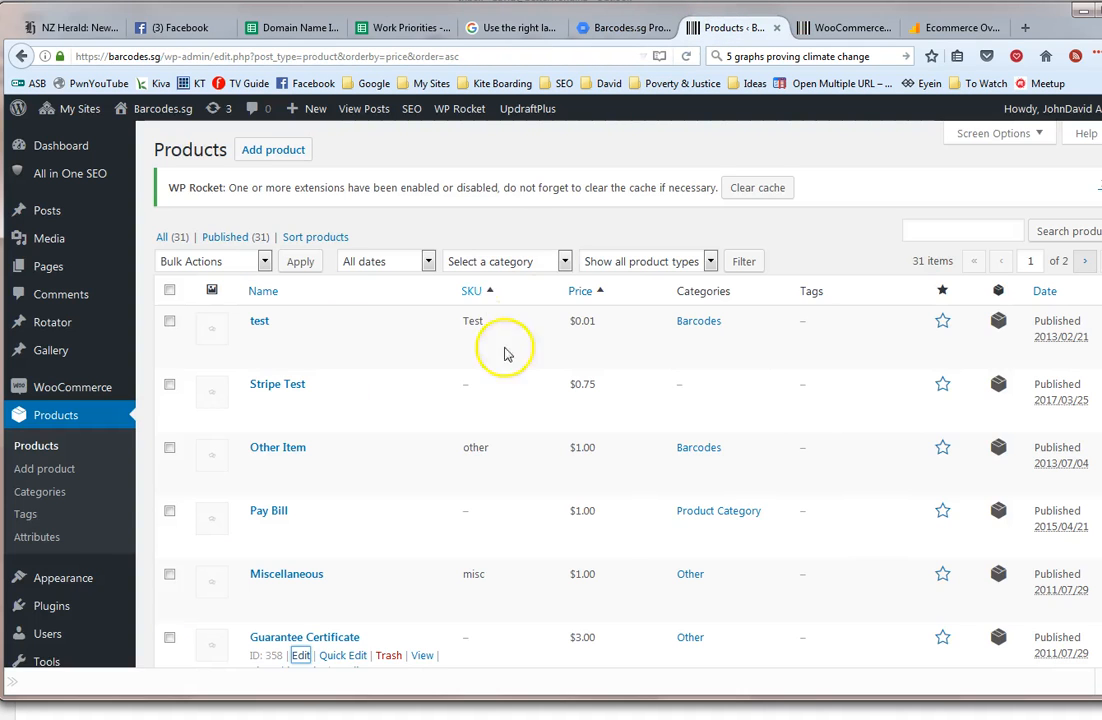
left_click(938, 232)
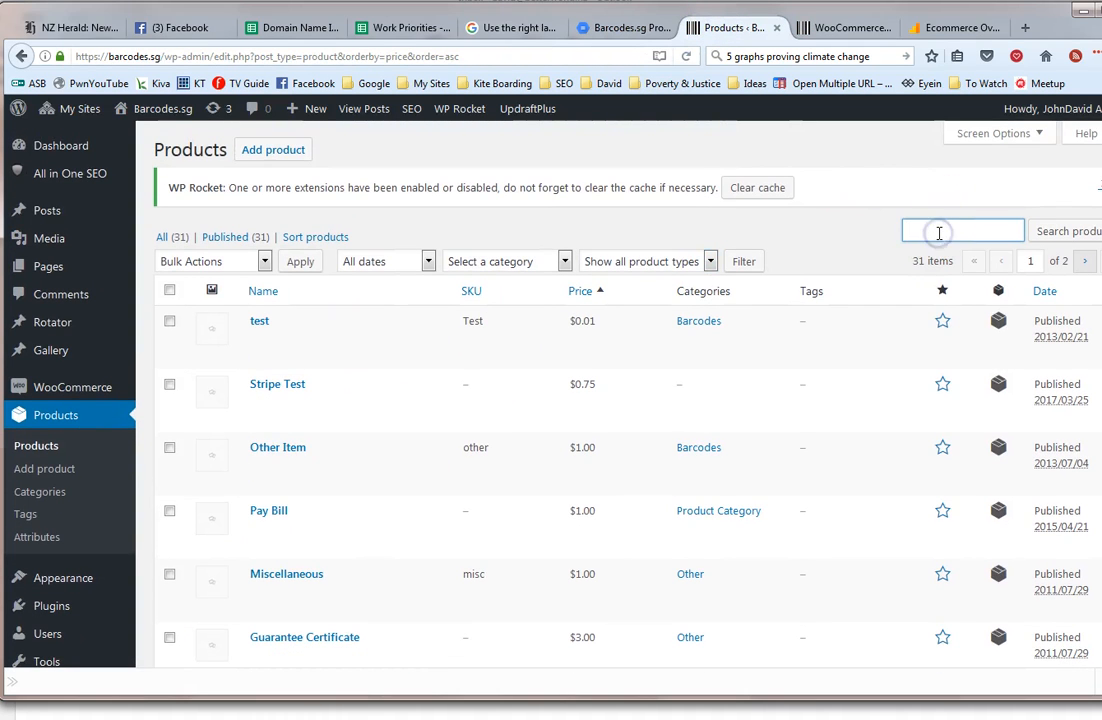
type("discount")
key("Return")
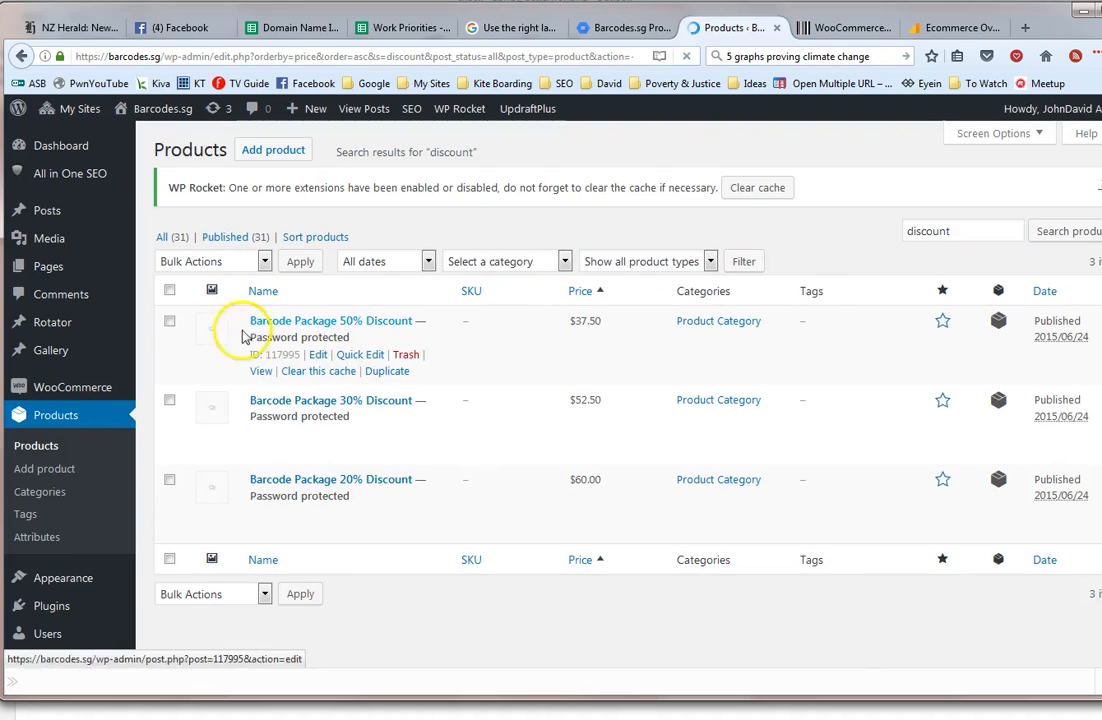
right_click(317, 358)
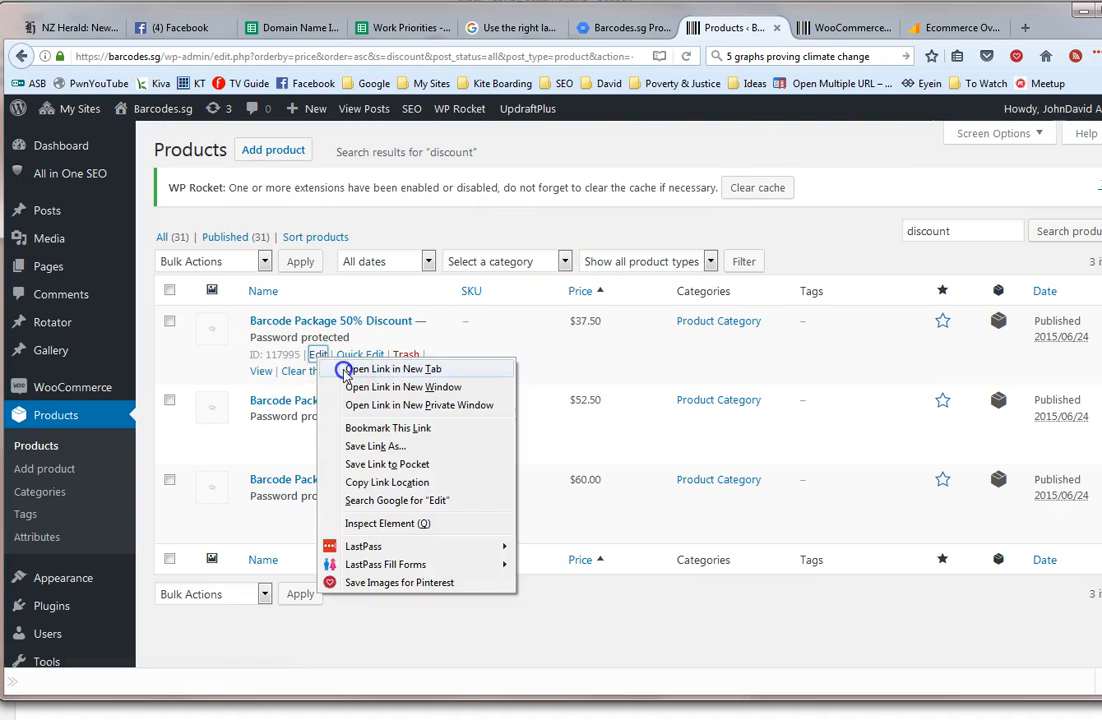
left_click(318, 369)
right_click(317, 434)
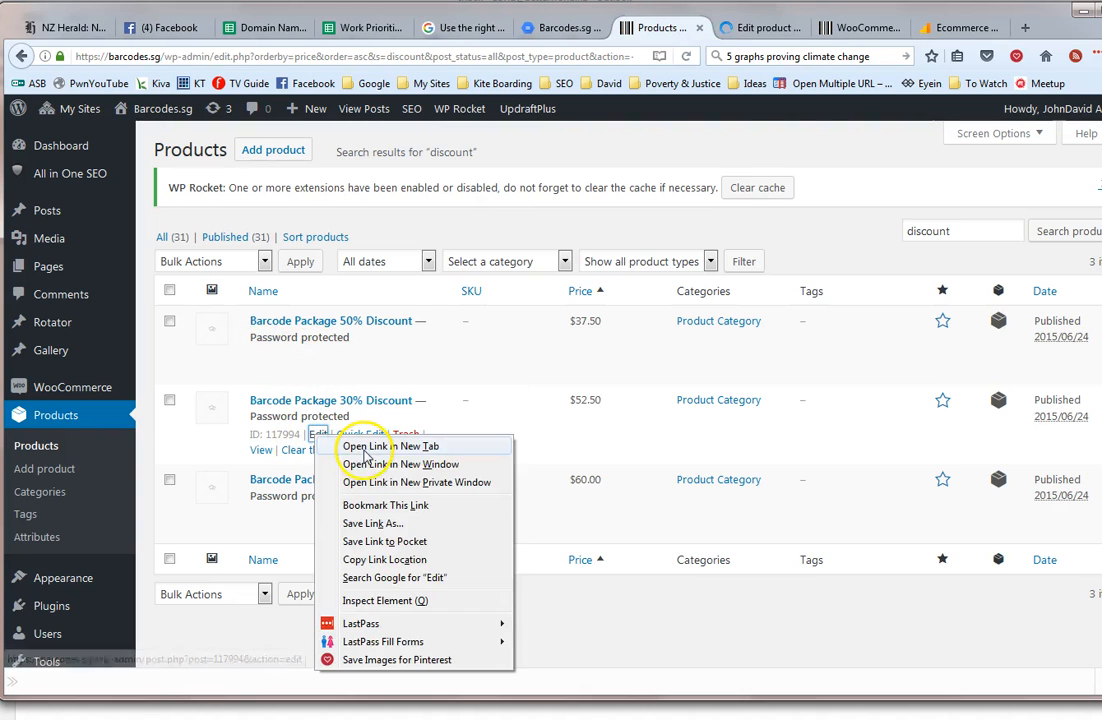
left_click(335, 445)
left_click(313, 517)
Step: Hide Barcode Package 50% Discount from the product feed and update the product
left_click(696, 27)
scroll(370, 470, "down", 5)
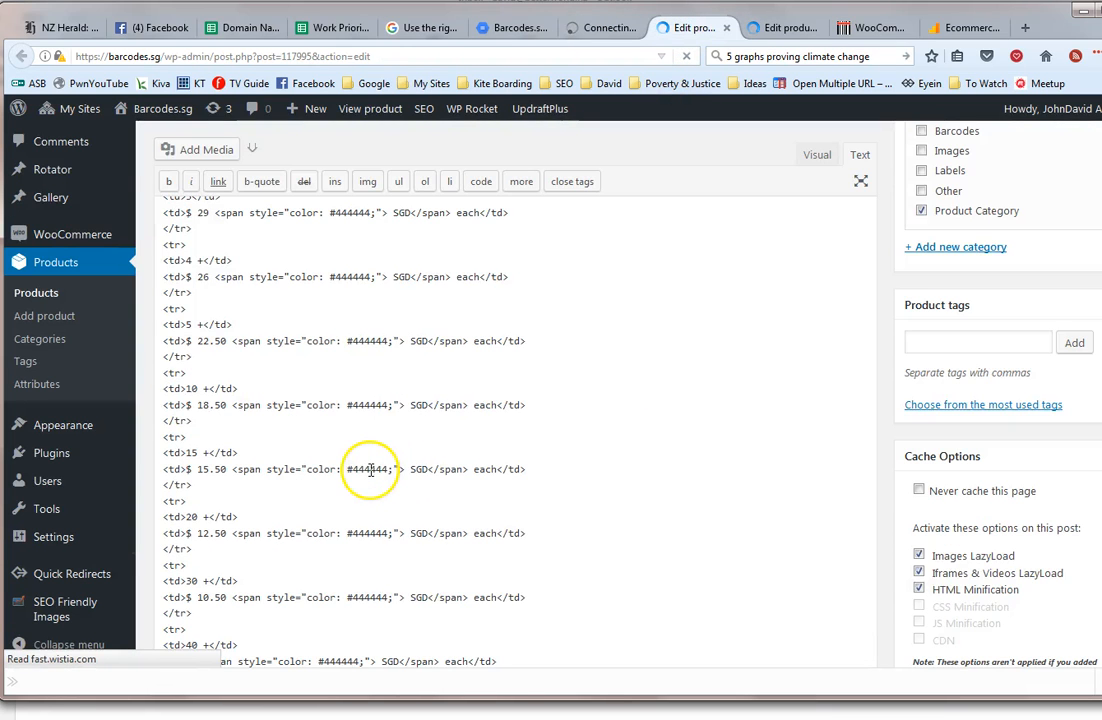
scroll(368, 470, "down", 10)
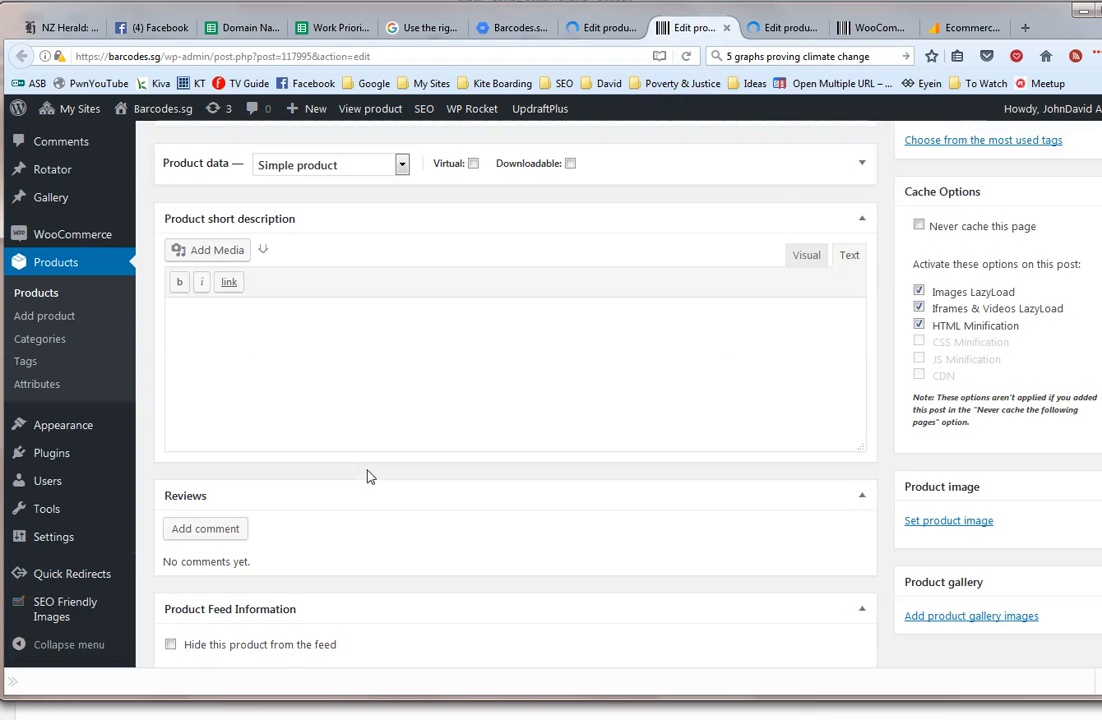
scroll(367, 476, "down", 2)
left_click(170, 457)
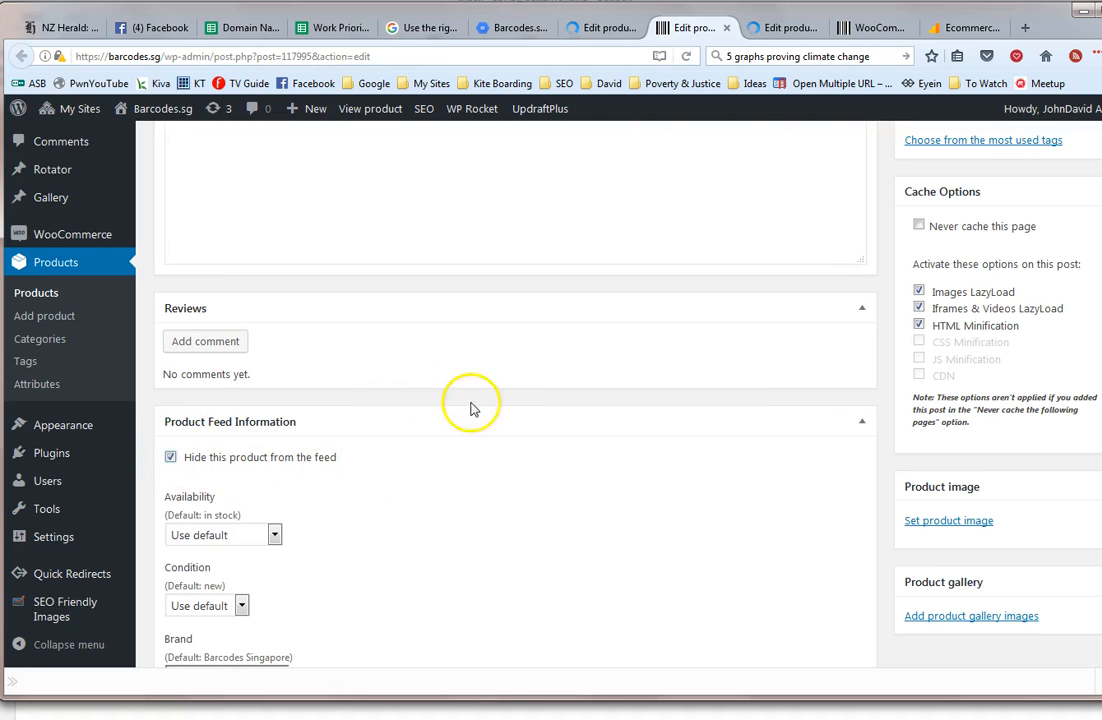
scroll(684, 413, "up", 6)
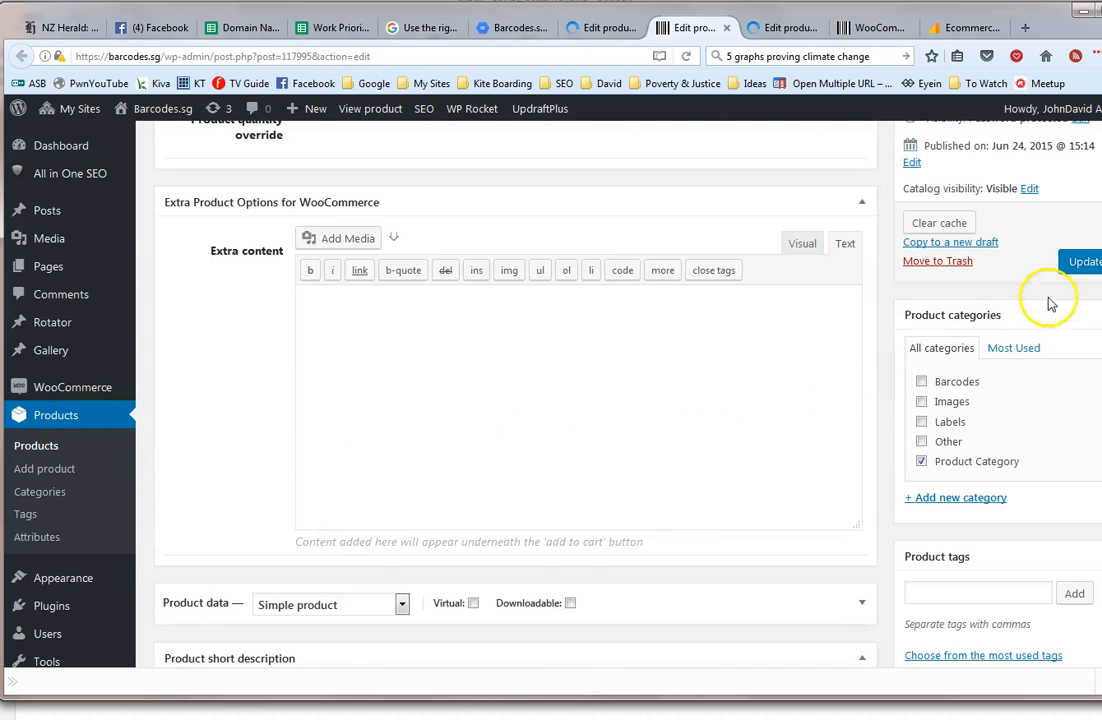
scroll(1050, 304, "up", 5)
left_click(1078, 396)
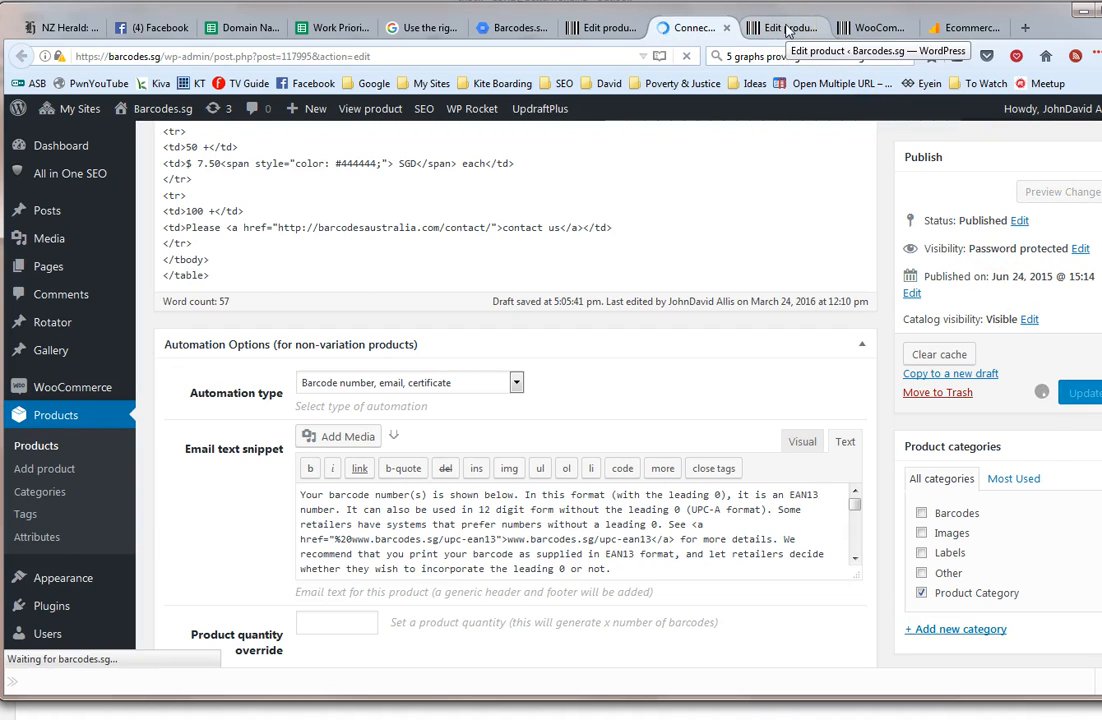
Step: Hide Barcode Package 30% Discount from the product feed and update the product
left_click(787, 30)
scroll(394, 369, "down", 15)
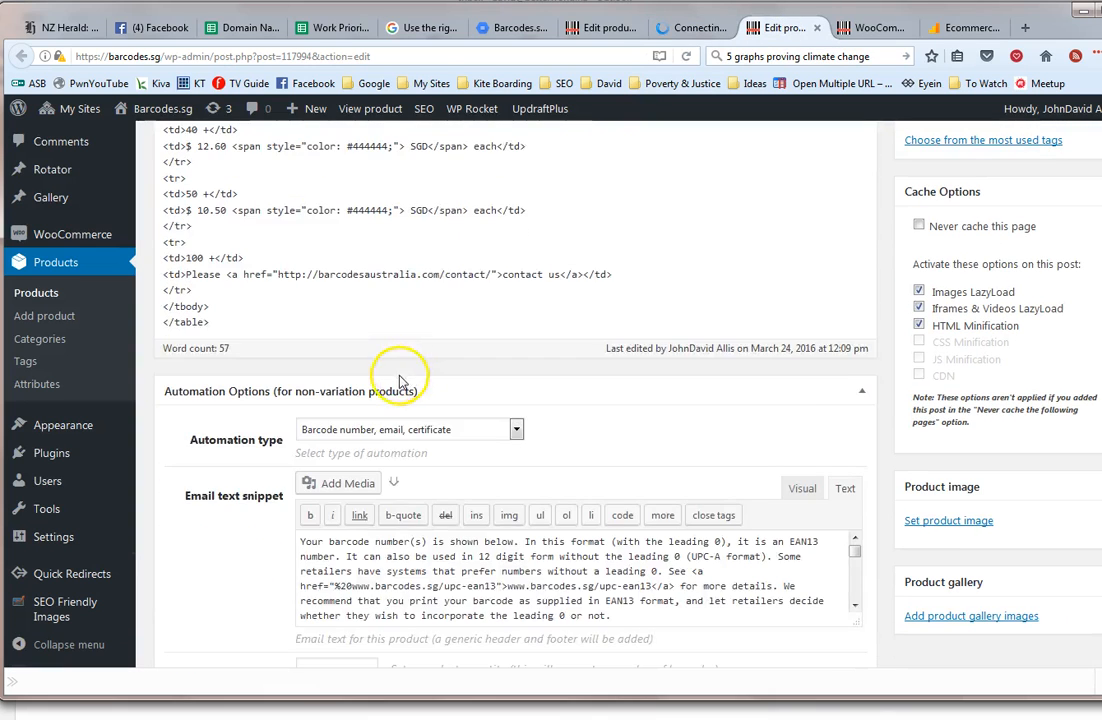
scroll(397, 384, "down", 1)
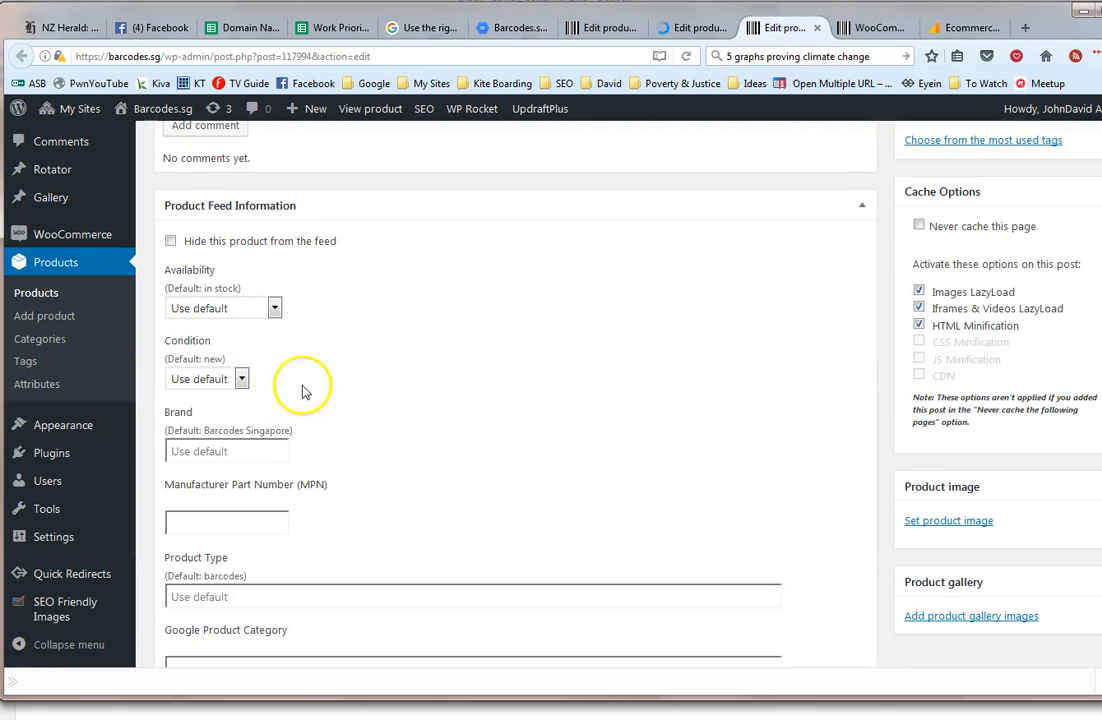
left_click(171, 243)
scroll(912, 274, "up", 9)
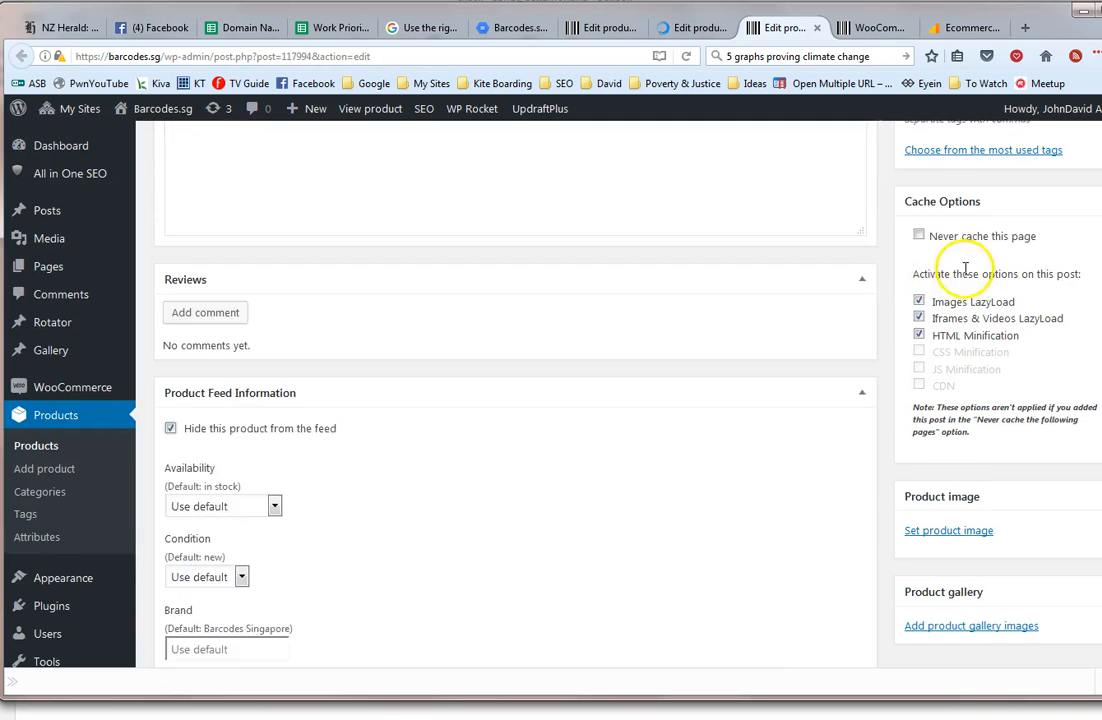
scroll(995, 265, "up", 7)
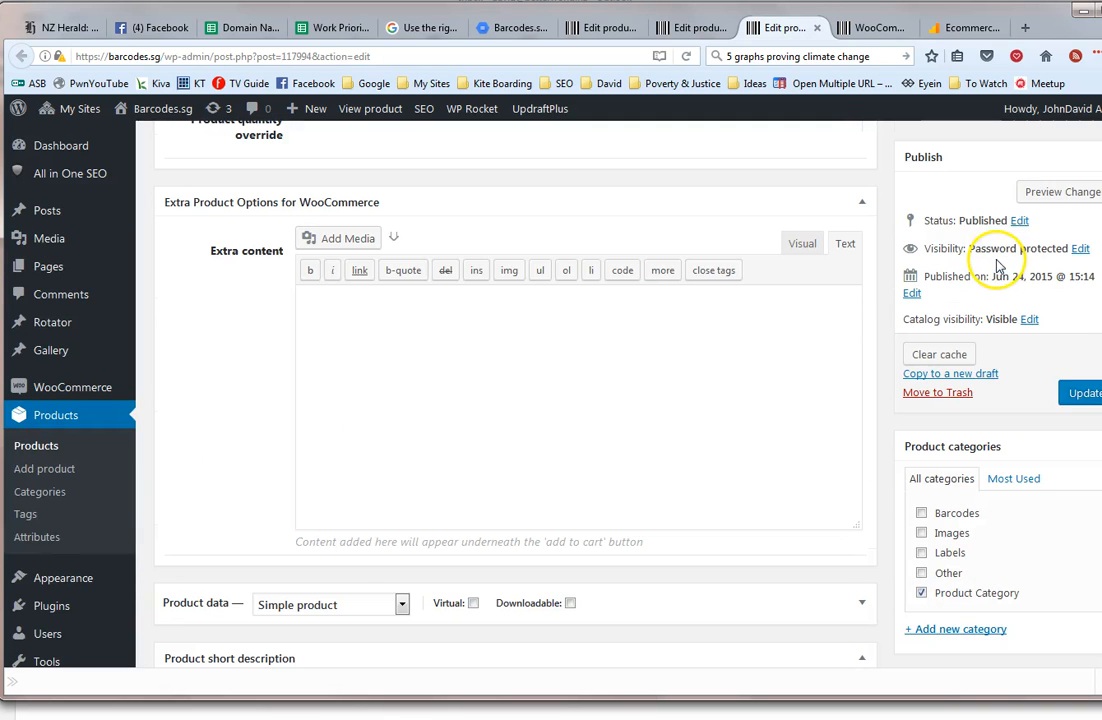
left_click(1076, 395)
Step: Hide Barcode Package 20% Discount from the product feed and update the product
left_click(606, 27)
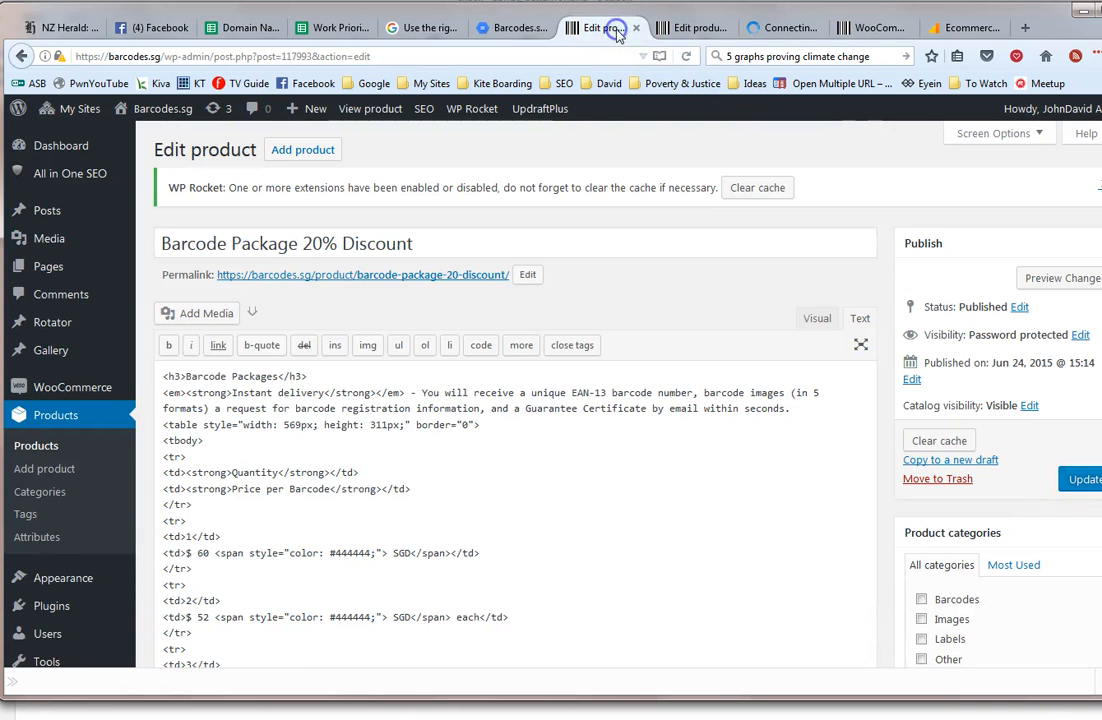
scroll(290, 380, "down", 20)
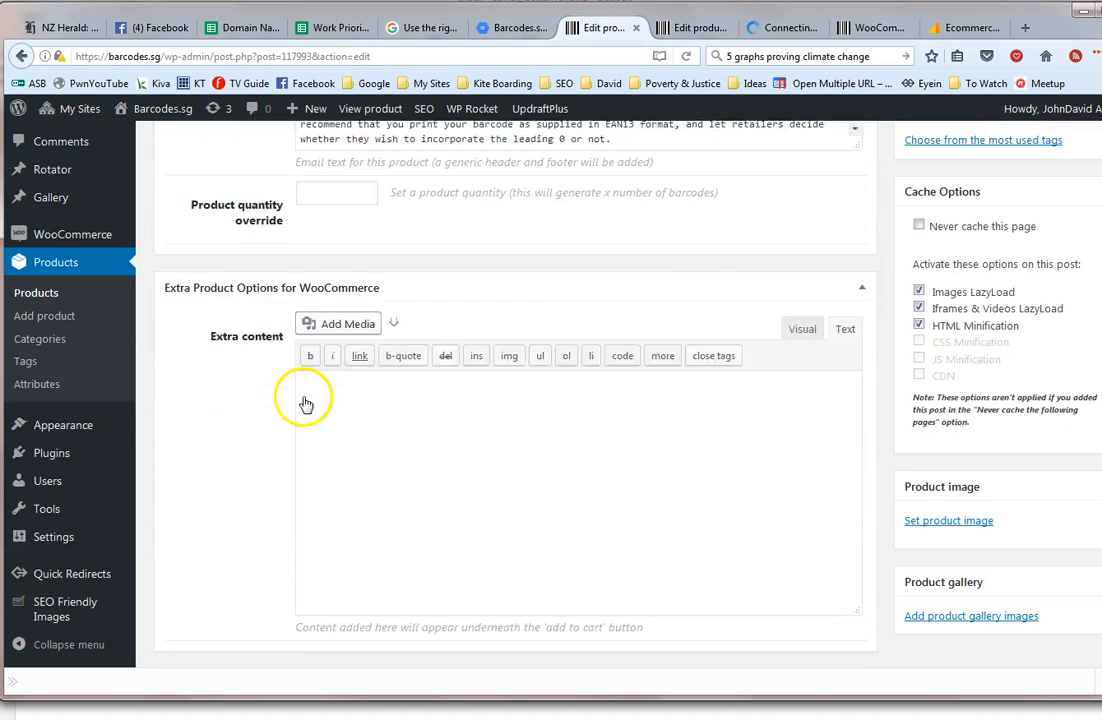
scroll(298, 405, "down", 2)
scroll(195, 600, "down", 2)
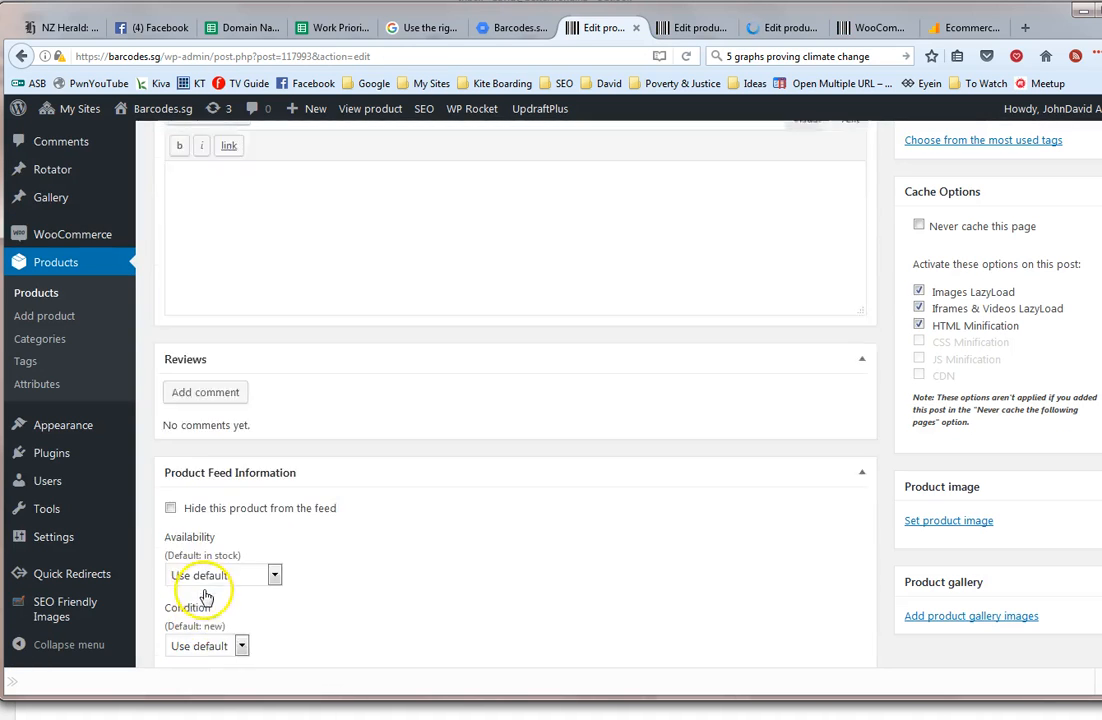
left_click(170, 475)
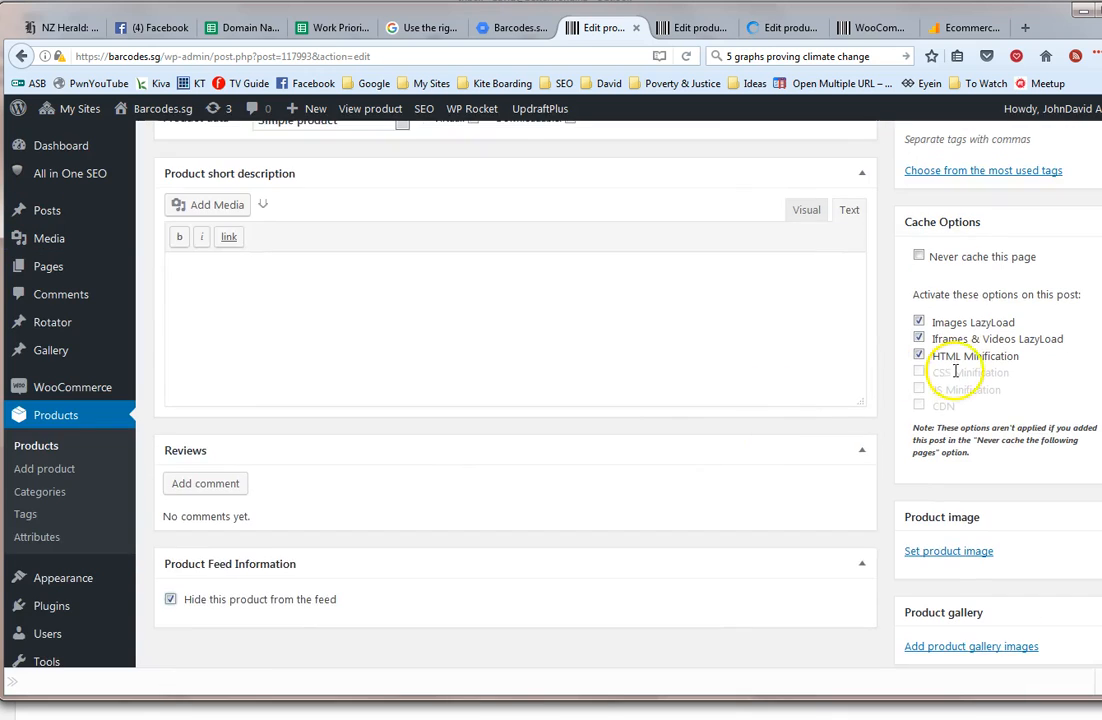
scroll(990, 365, "up", 6)
scroll(1030, 365, "up", 4)
left_click(1072, 395)
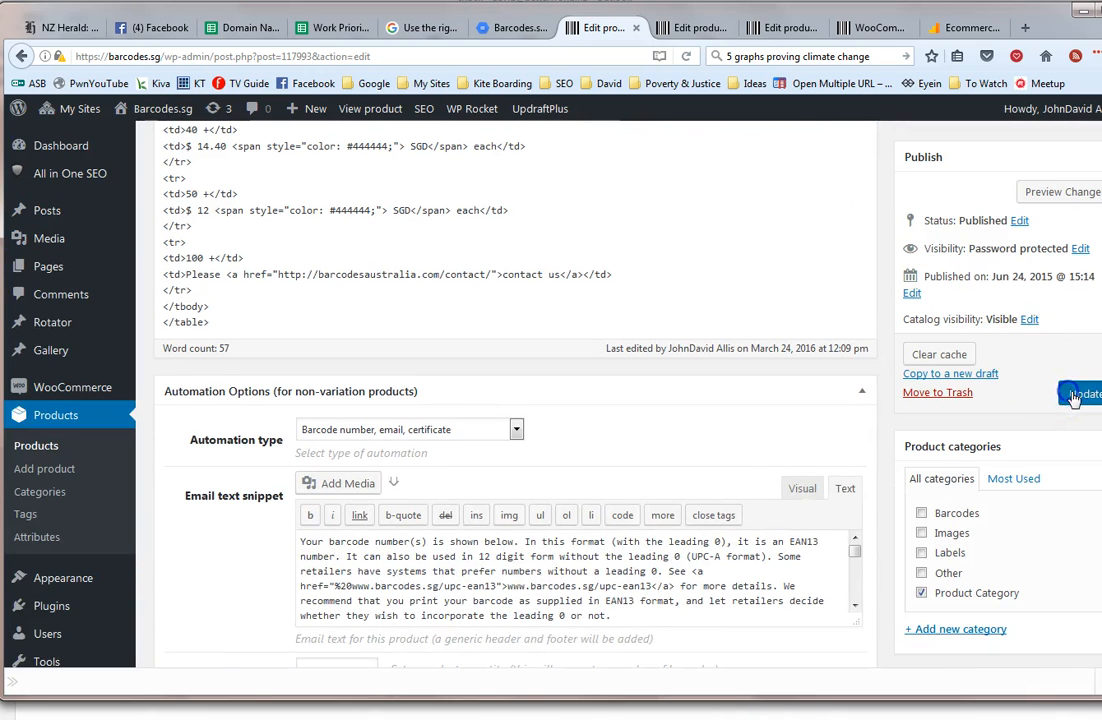
Step: Return from the fetched feed file to Google Merchant Center and review the Barcodes Singapore feed's processing status and item warnings
left_click(505, 28)
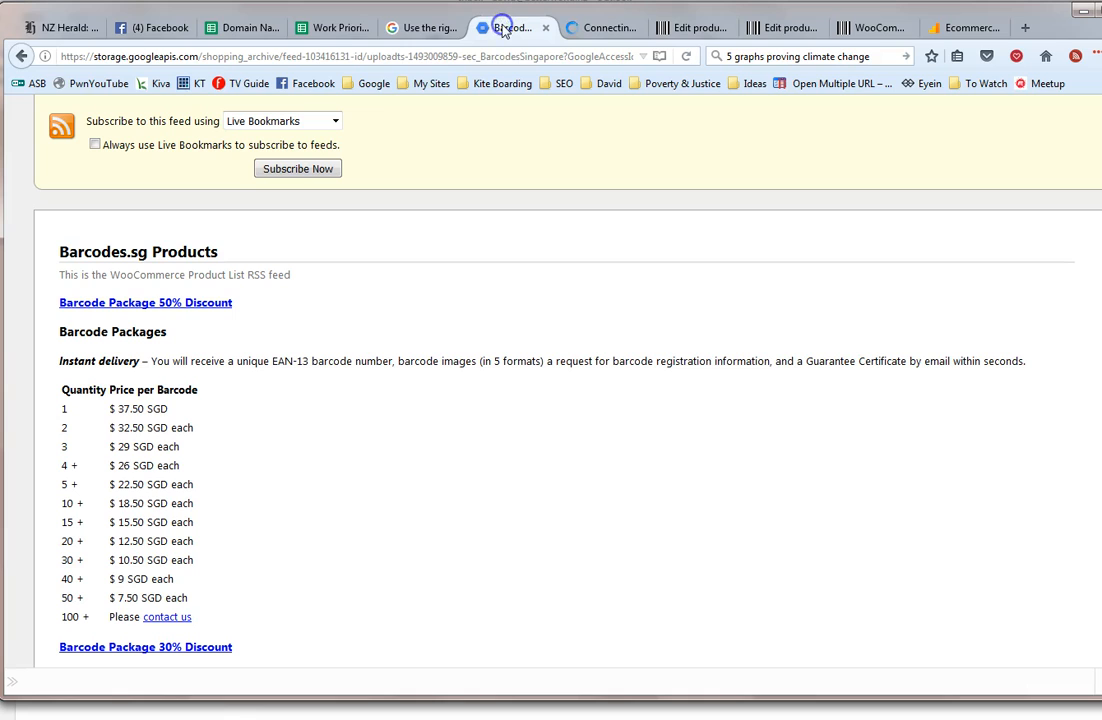
left_click(22, 57)
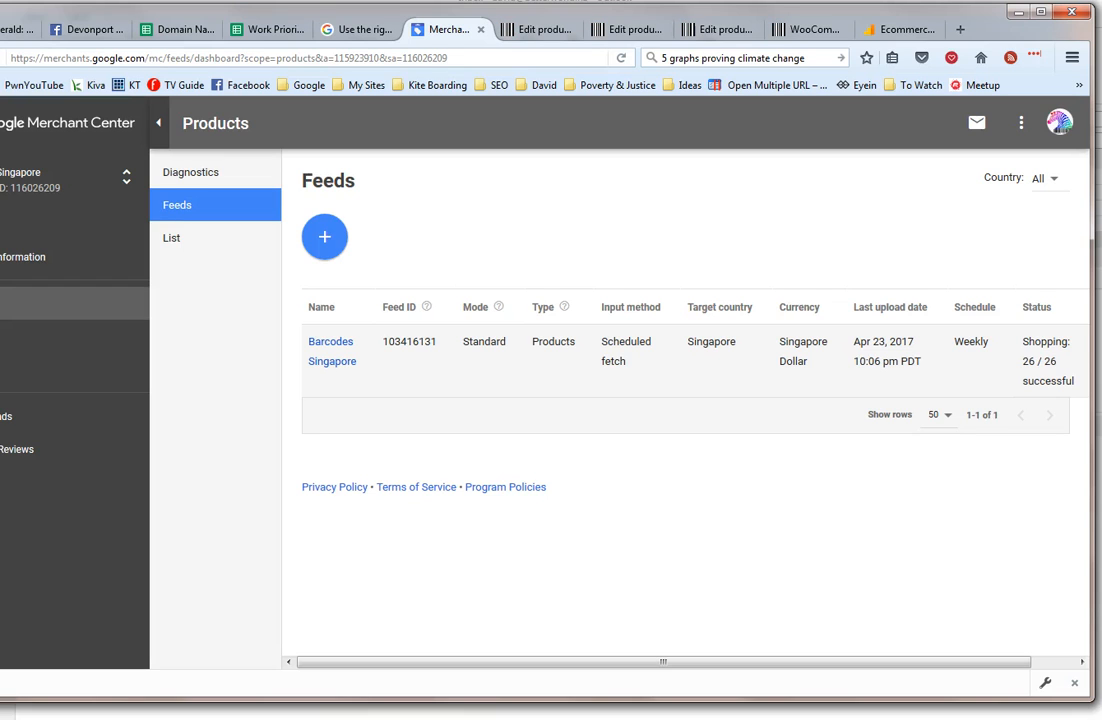
left_click(329, 346)
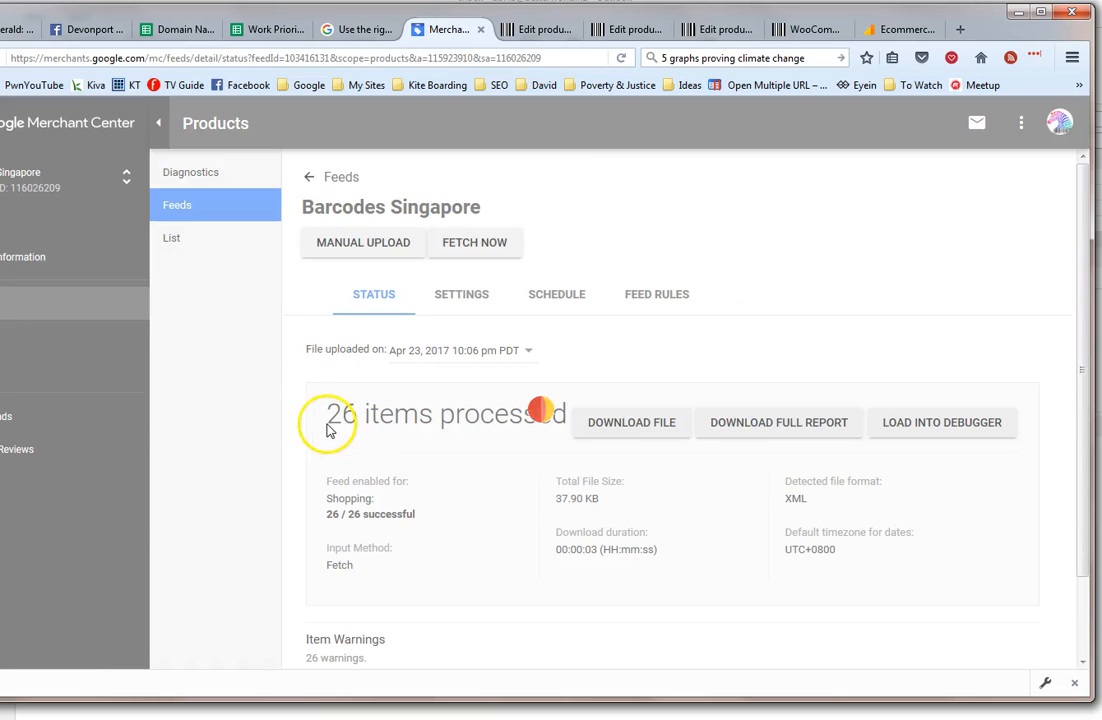
scroll(320, 597, "down", 2)
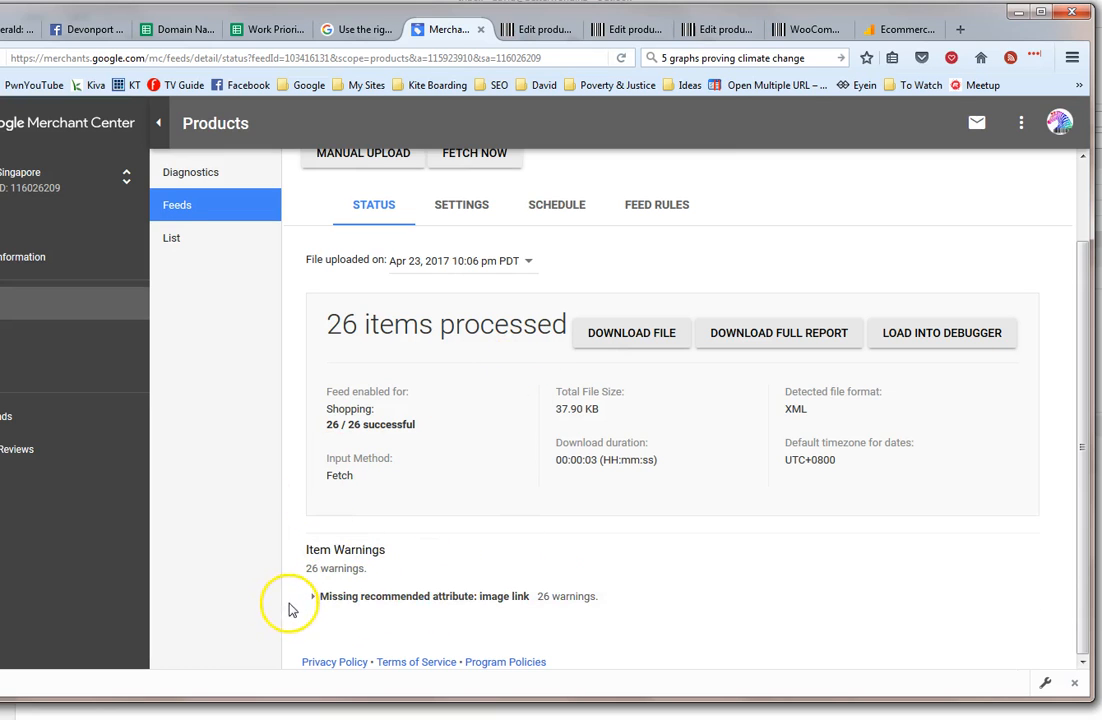
Step: On the Barcode Package 20% Discount edit page, open the media dialog for the description and choose Insert from URL
left_click(532, 30)
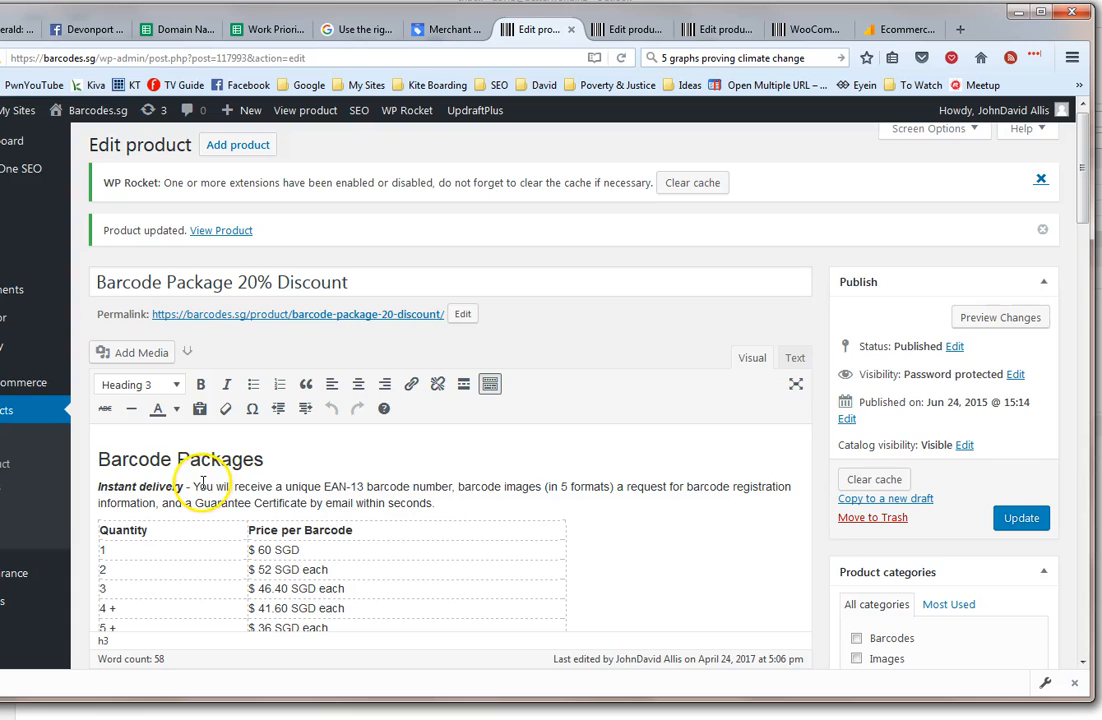
scroll(208, 475, "down", 4)
scroll(216, 472, "up", 3)
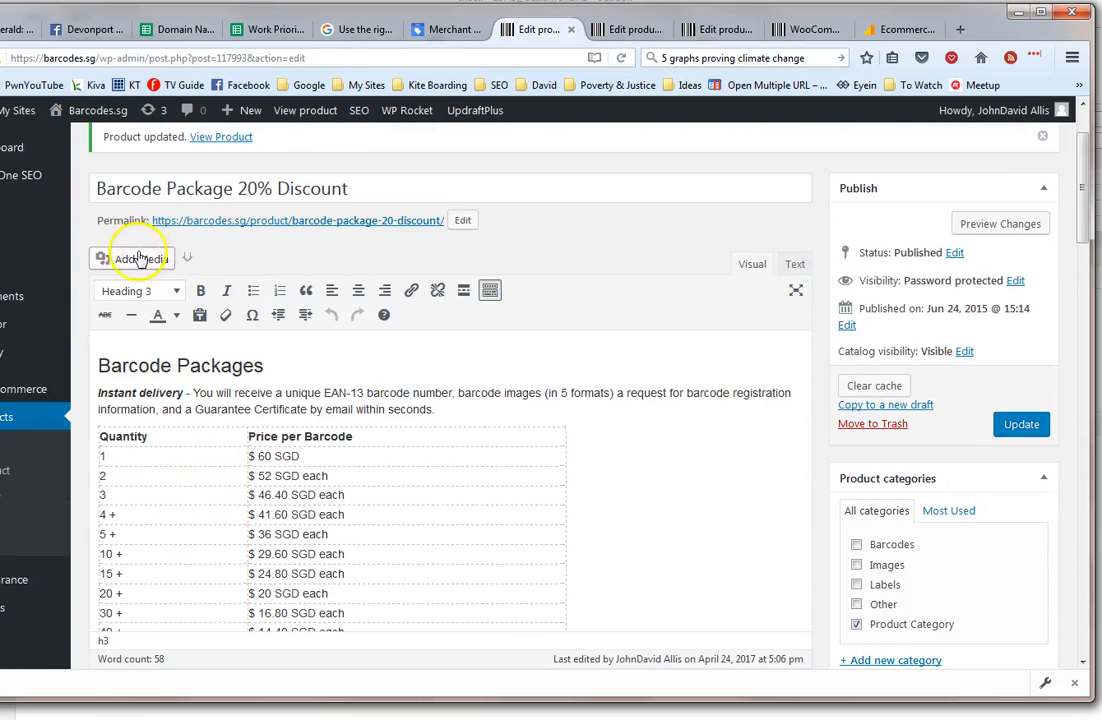
left_click(135, 260)
left_click(30, 249)
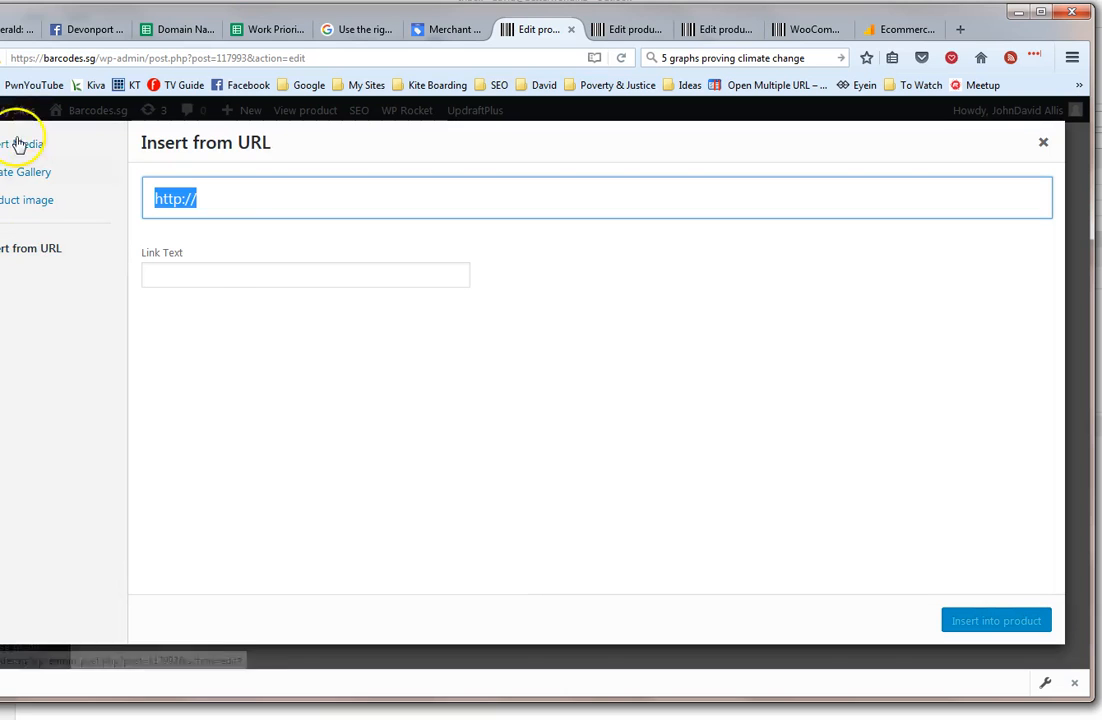
key("alt+Tab")
left_click_drag(30, 0, 54, 2)
key("alt+Tab")
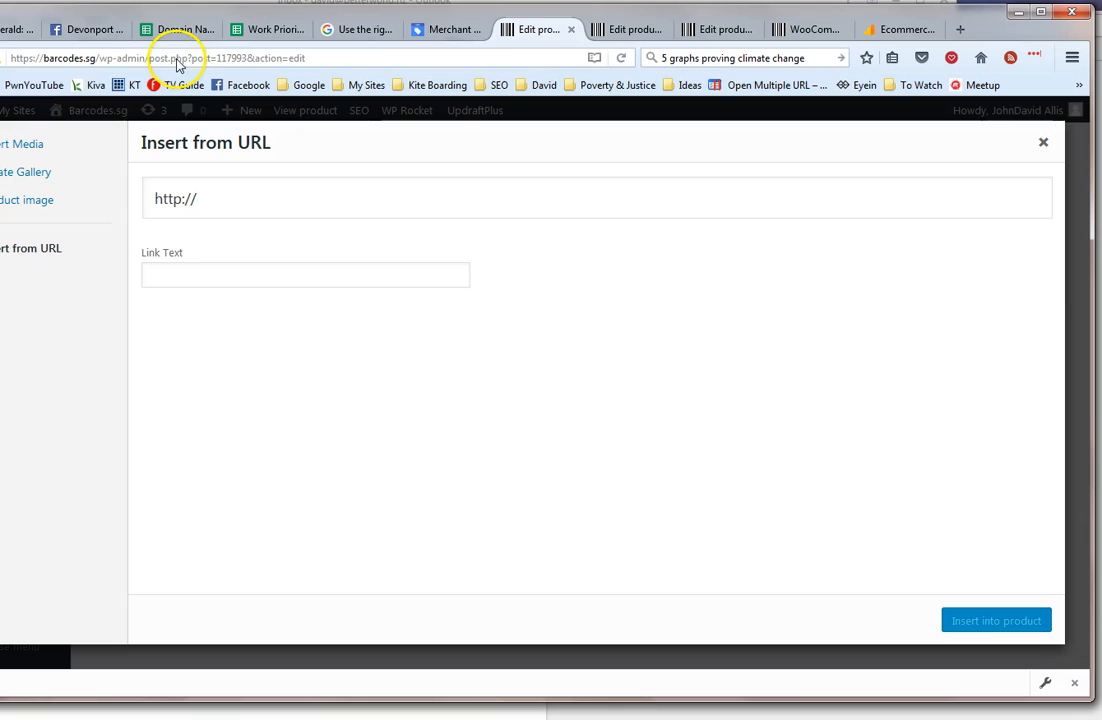